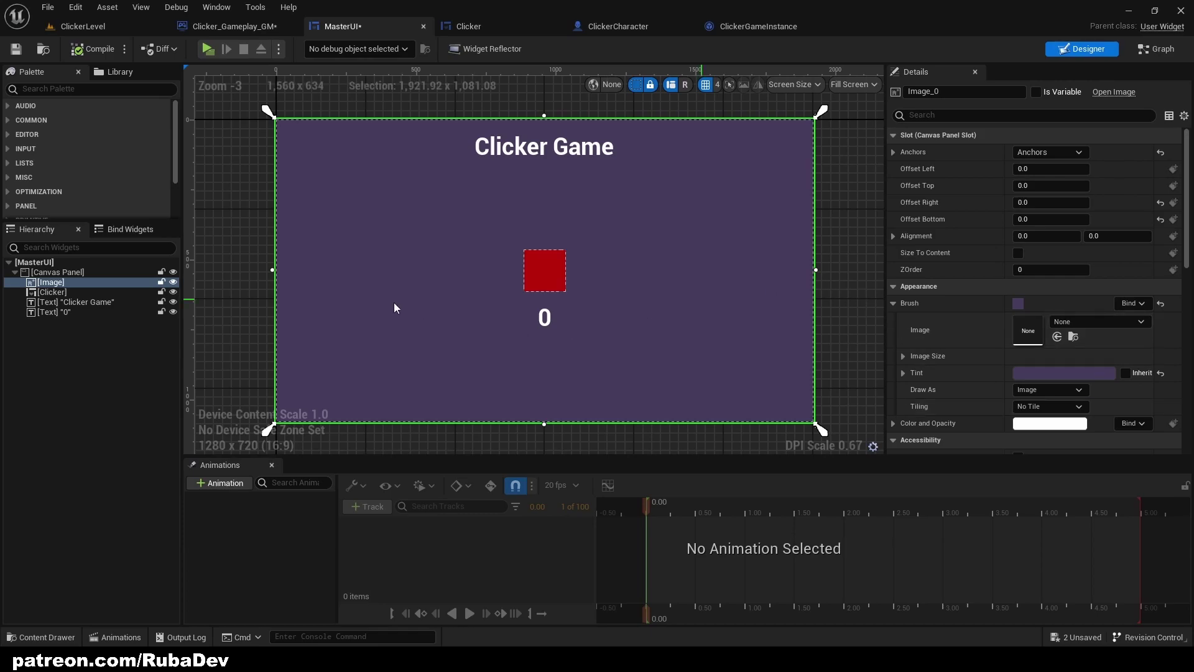
Create a new folder named Image under Content in the ClickerLevel editor
left_click(247, 207)
left_click(102, 35)
left_click(346, 26)
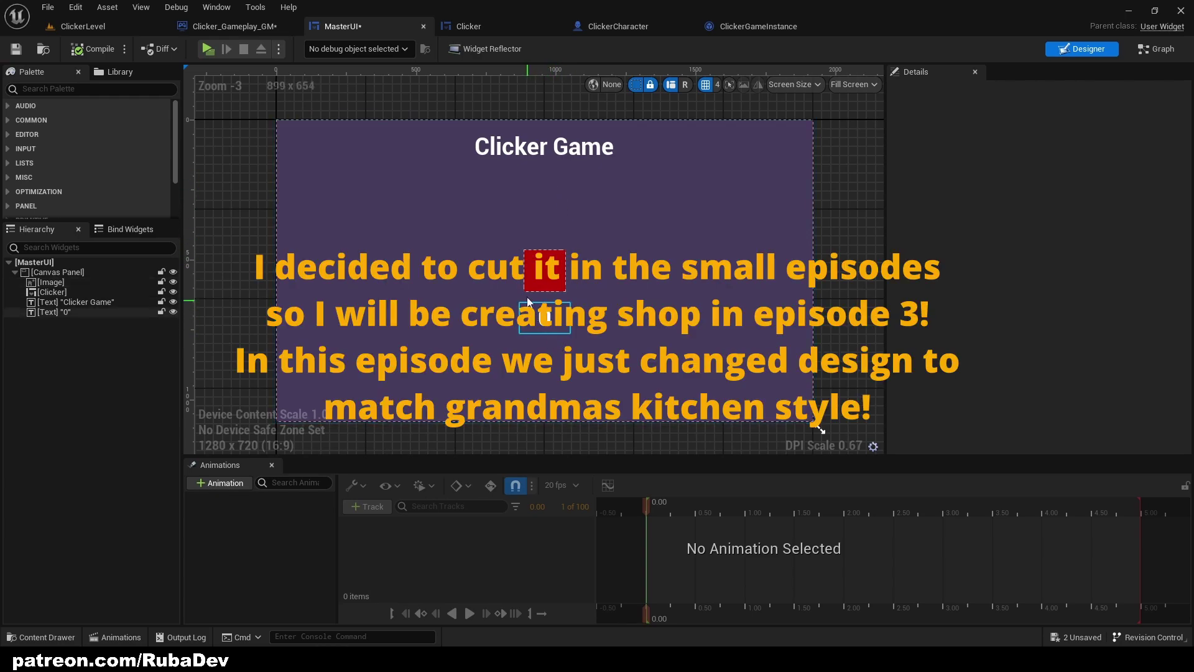
left_click(568, 200)
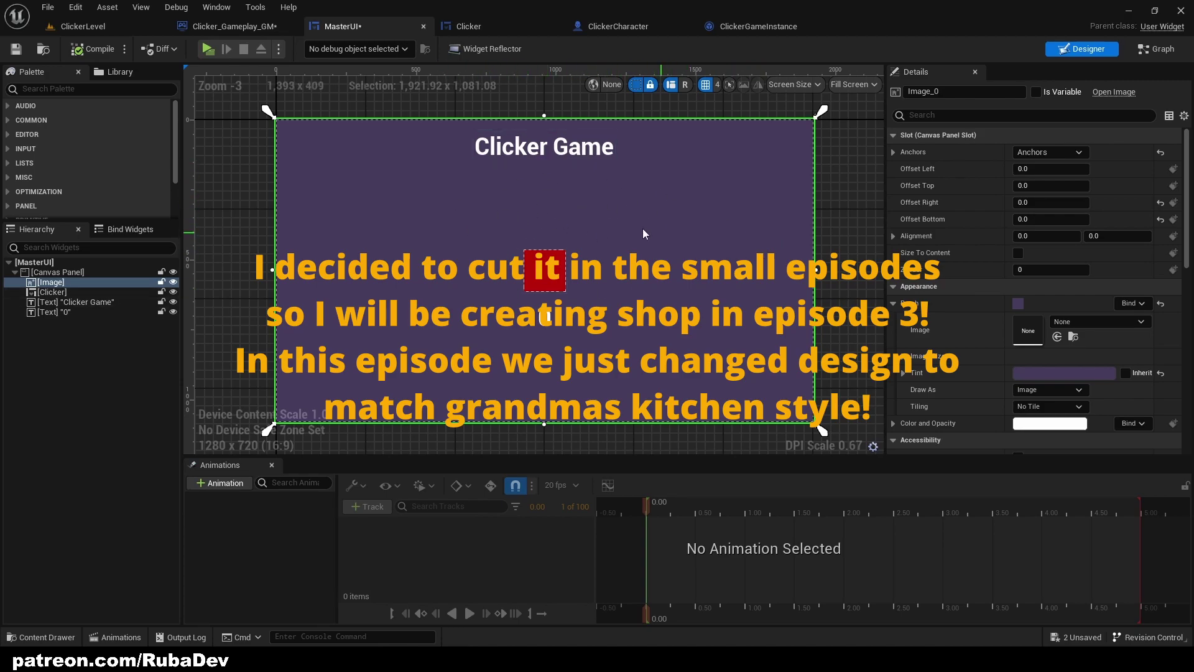
right_click_drag(818, 293, 801, 273)
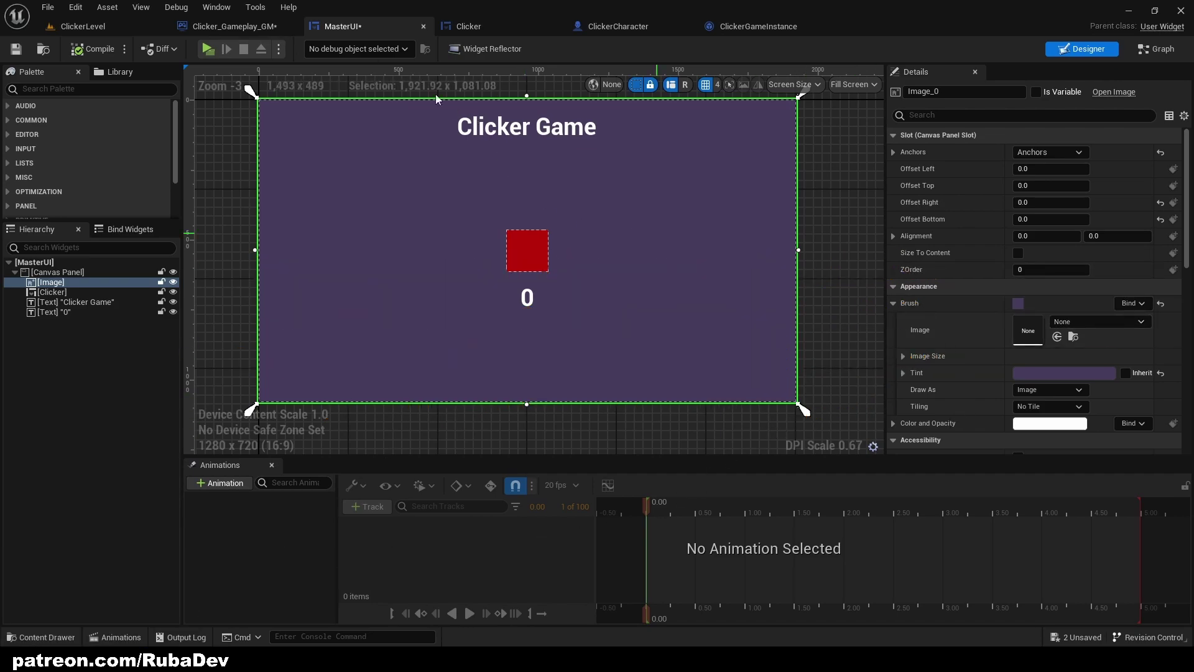
left_click(240, 26)
left_click(82, 26)
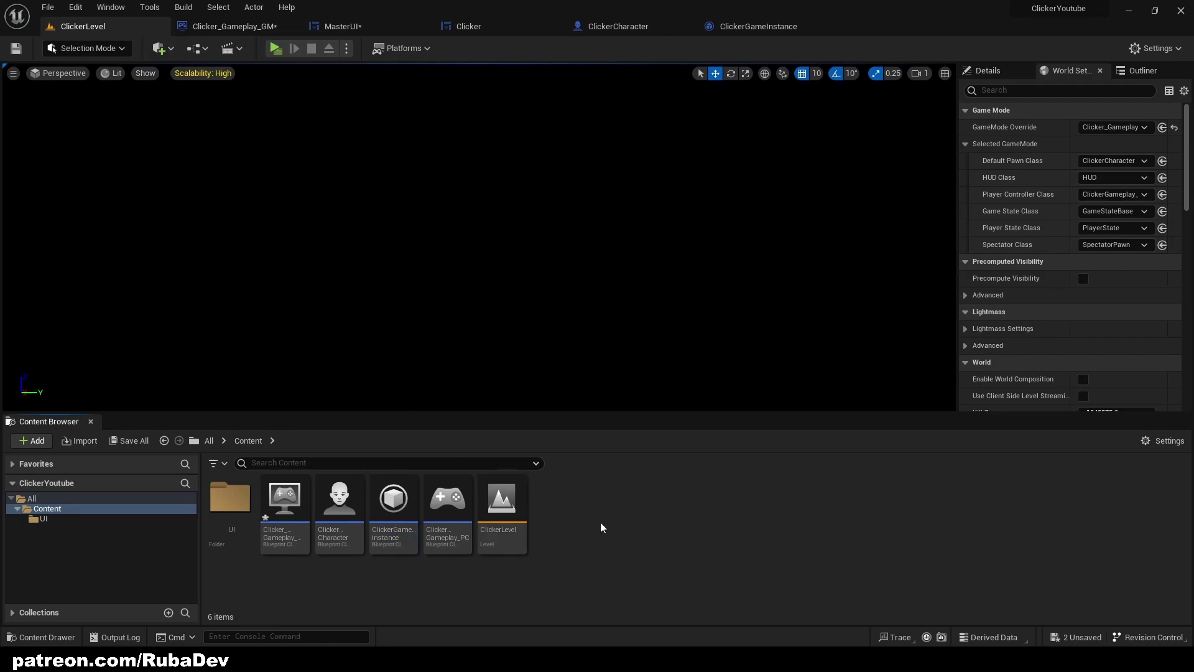
right_click(543, 507)
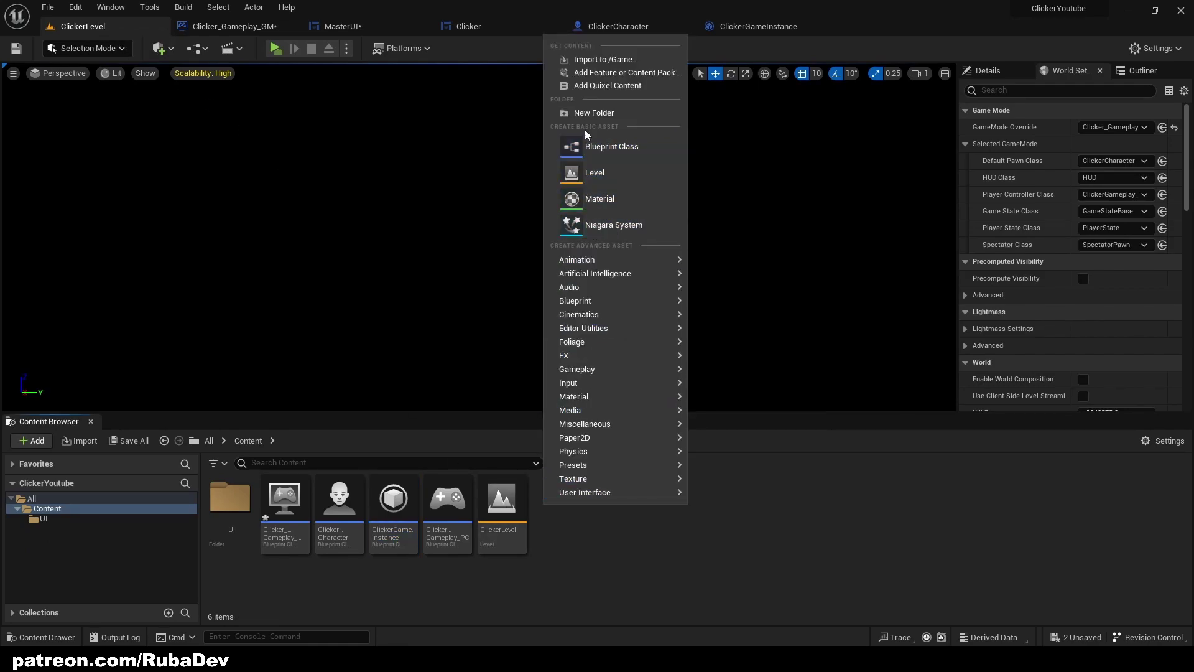
left_click(590, 114)
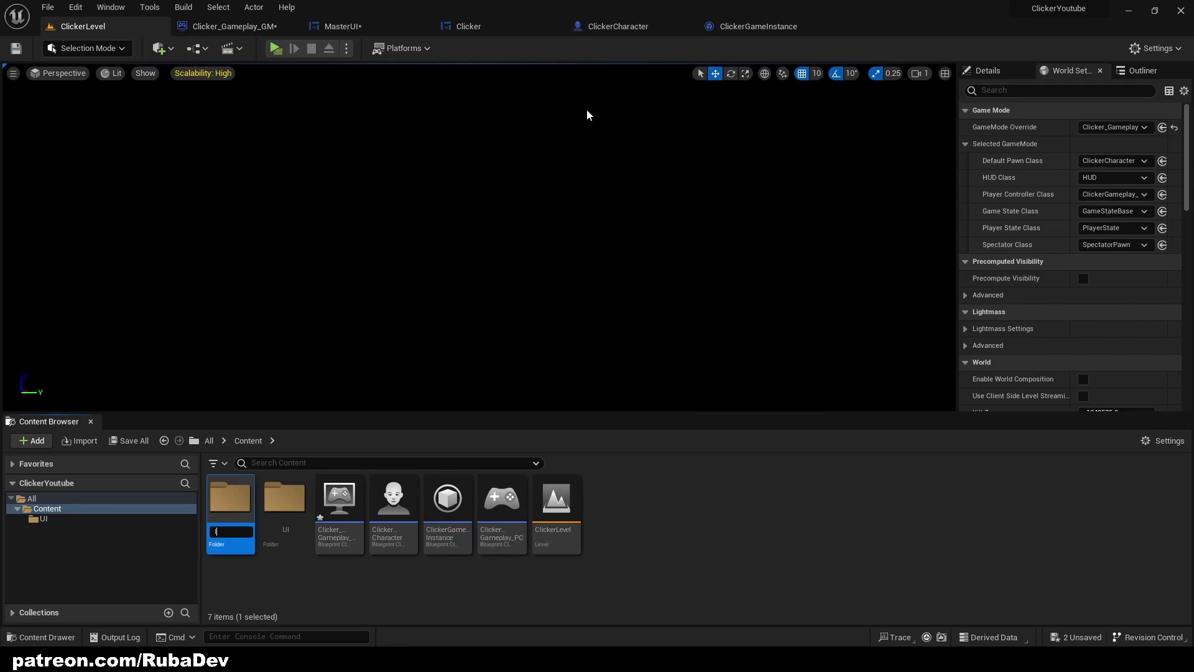
key("Return")
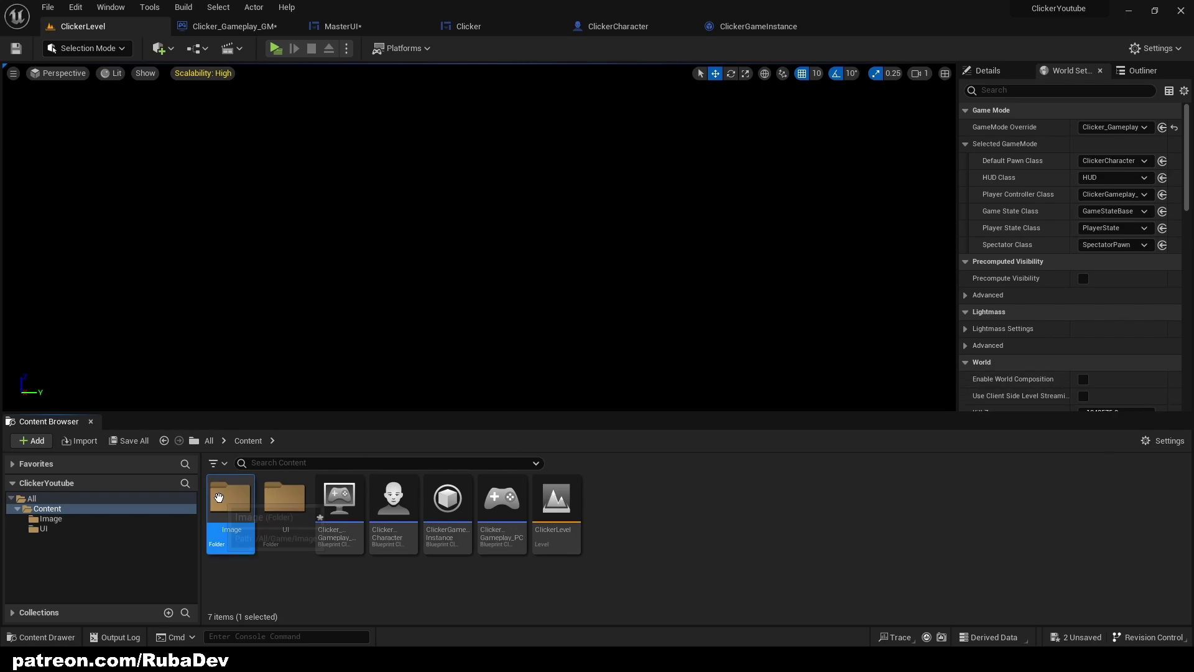
Import the kitchen_Background texture into the Image folder and return to the MasterUI layout
double_click(219, 503)
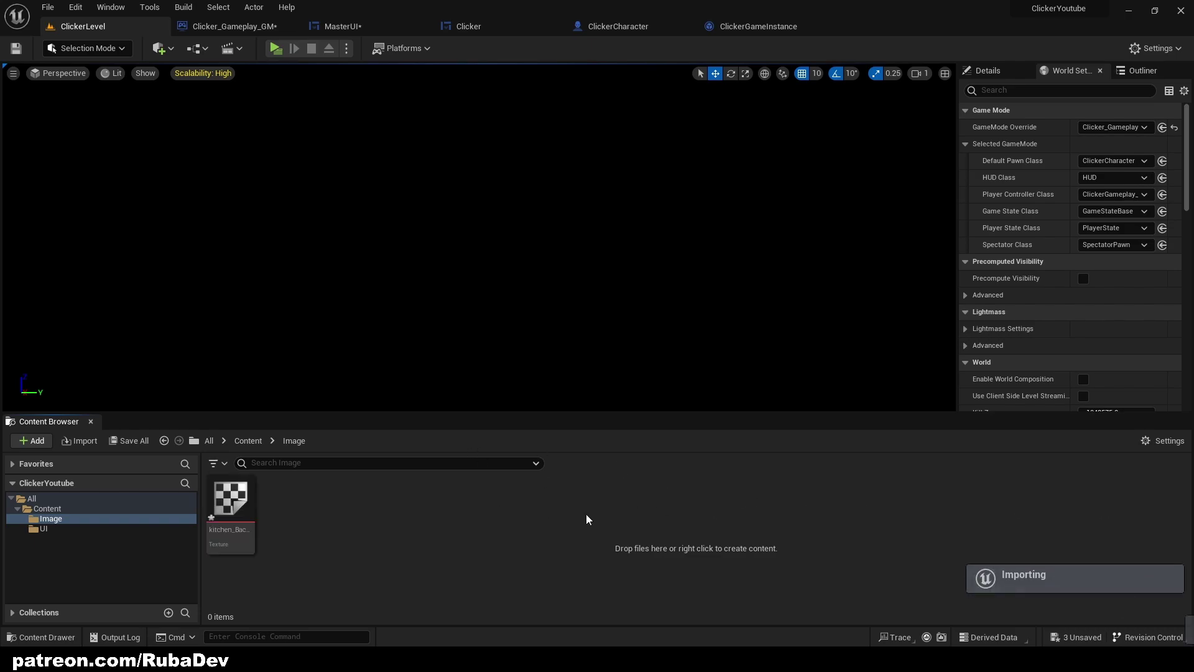
left_click(230, 501)
left_click(635, 26)
left_click(753, 26)
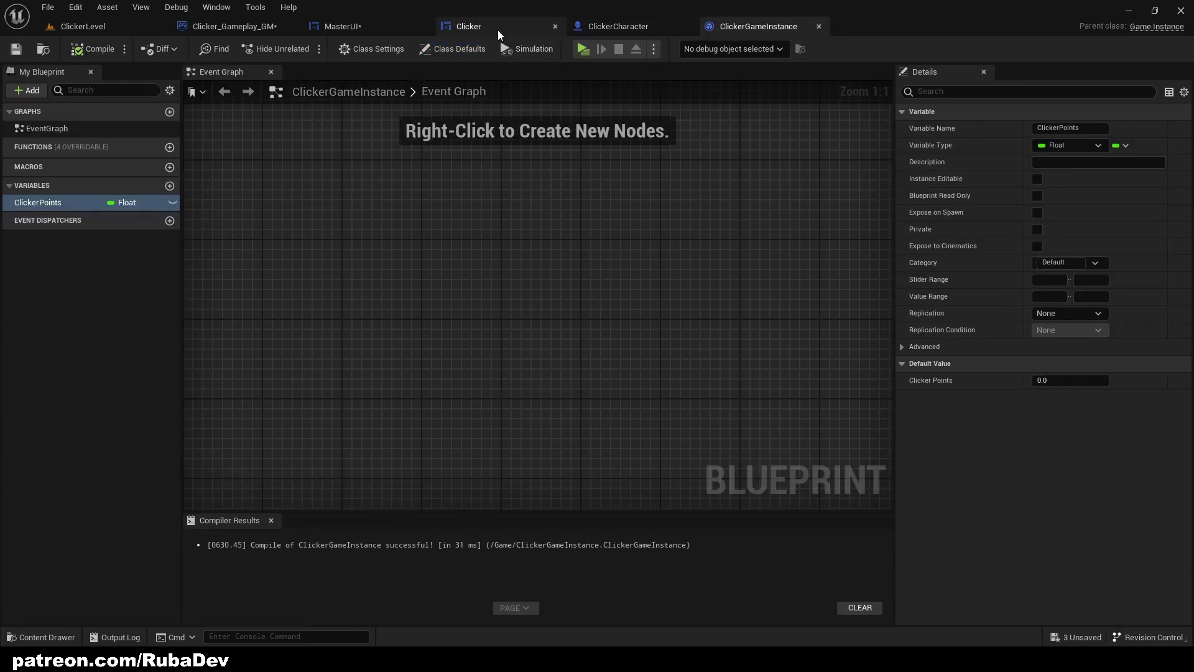
left_click(495, 27)
left_click(352, 23)
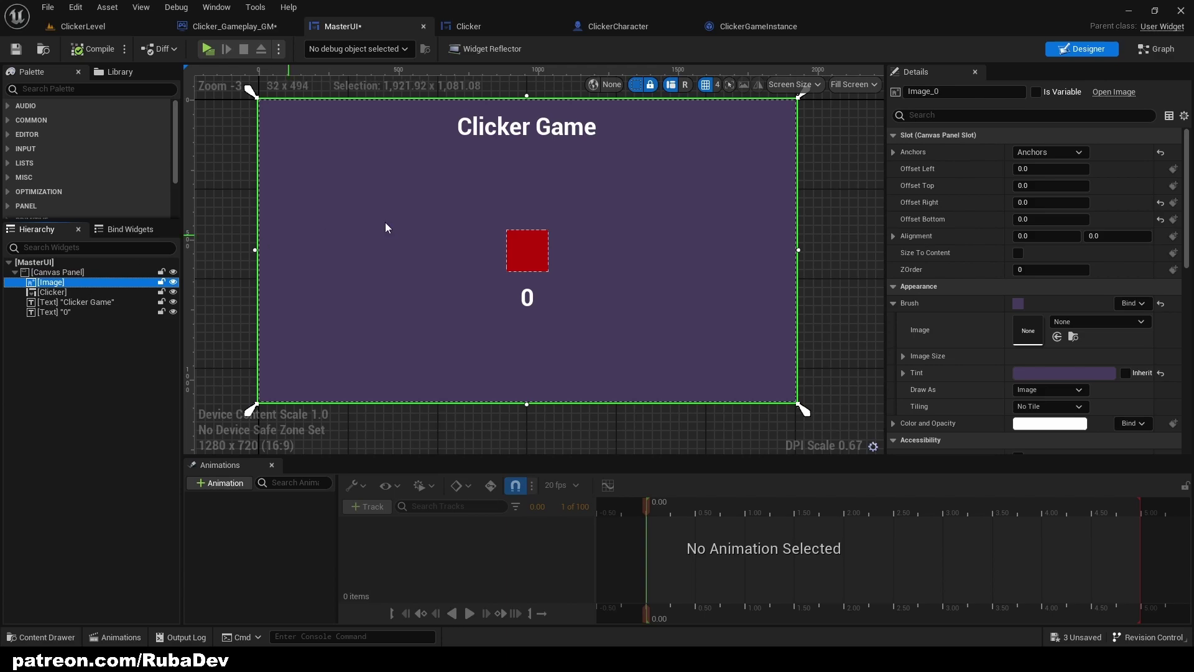
Rename Image_0 to BackgroundImage and set its brush image to kitchen_Background
left_click(926, 94)
double_click(926, 95)
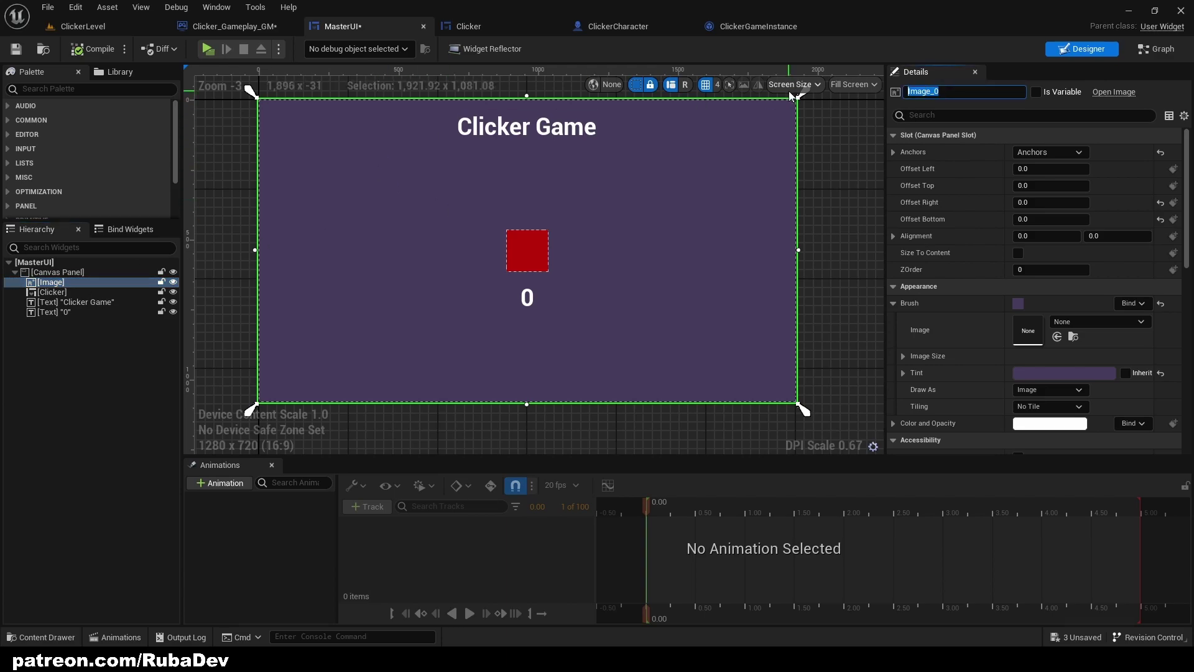
type("BackgroundImage")
key("Return")
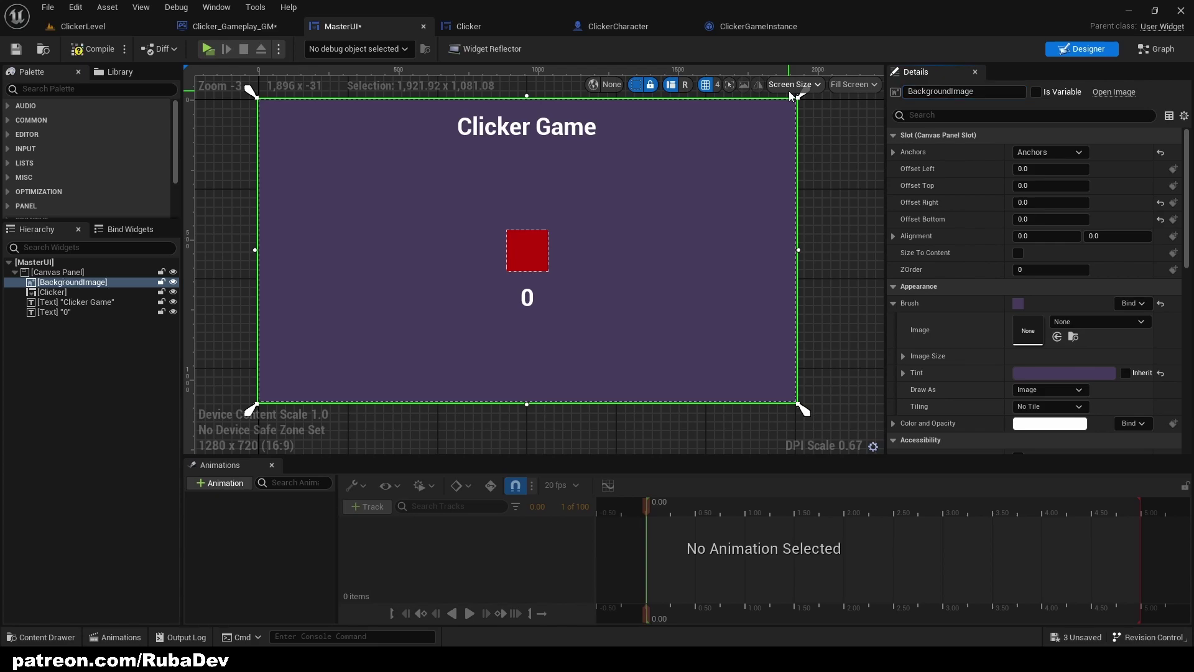
left_click(1127, 322)
left_click(939, 490)
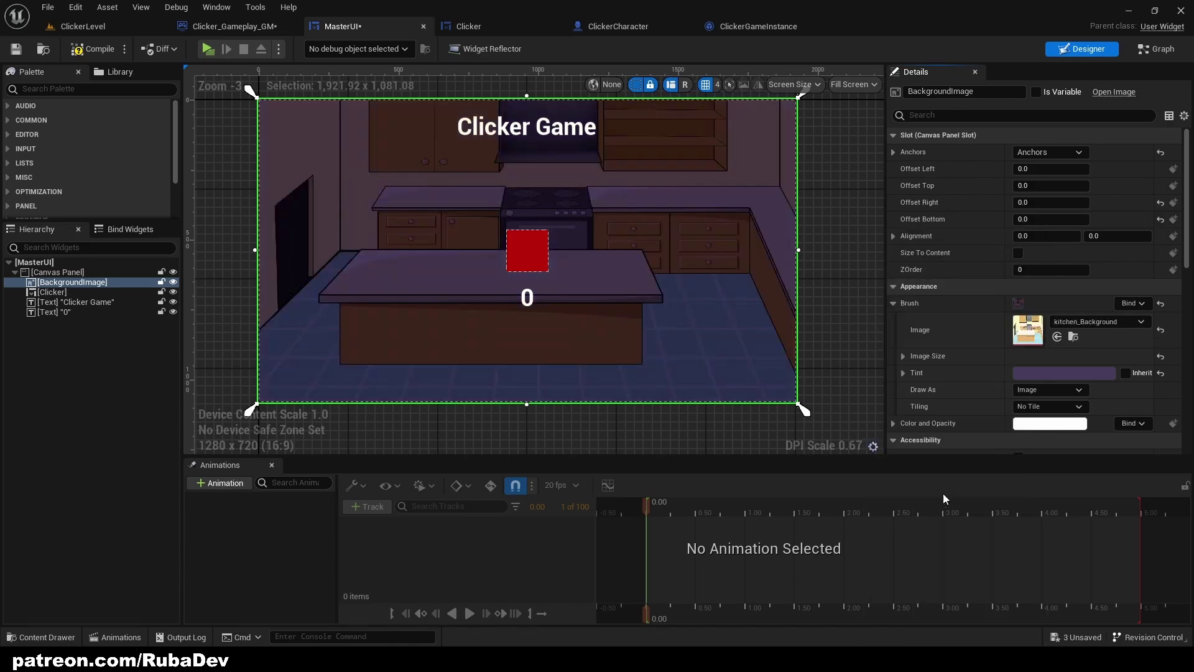
Darken the background image with a dark grey tint
left_click(808, 290)
scroll(808, 290, "up", 2)
right_click_drag(651, 219, 727, 246)
left_click(737, 246)
scroll(758, 265, "down", 1)
left_click(1160, 374)
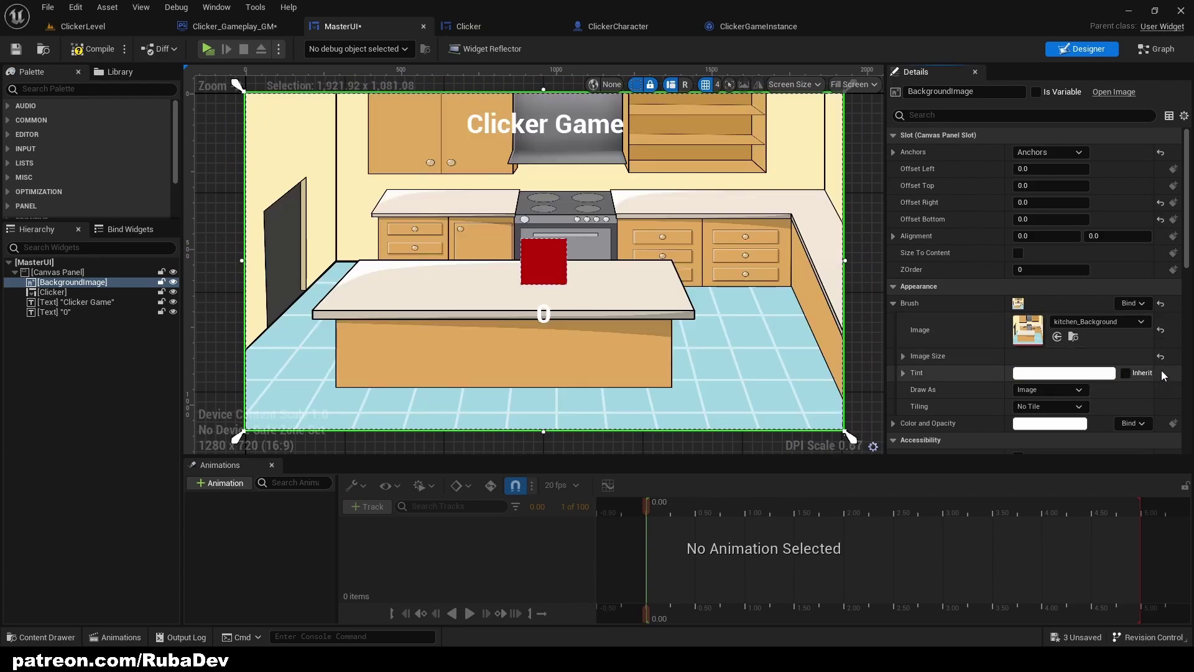
left_click(1062, 373)
left_click_drag(974, 389, 970, 472)
left_click(1045, 325)
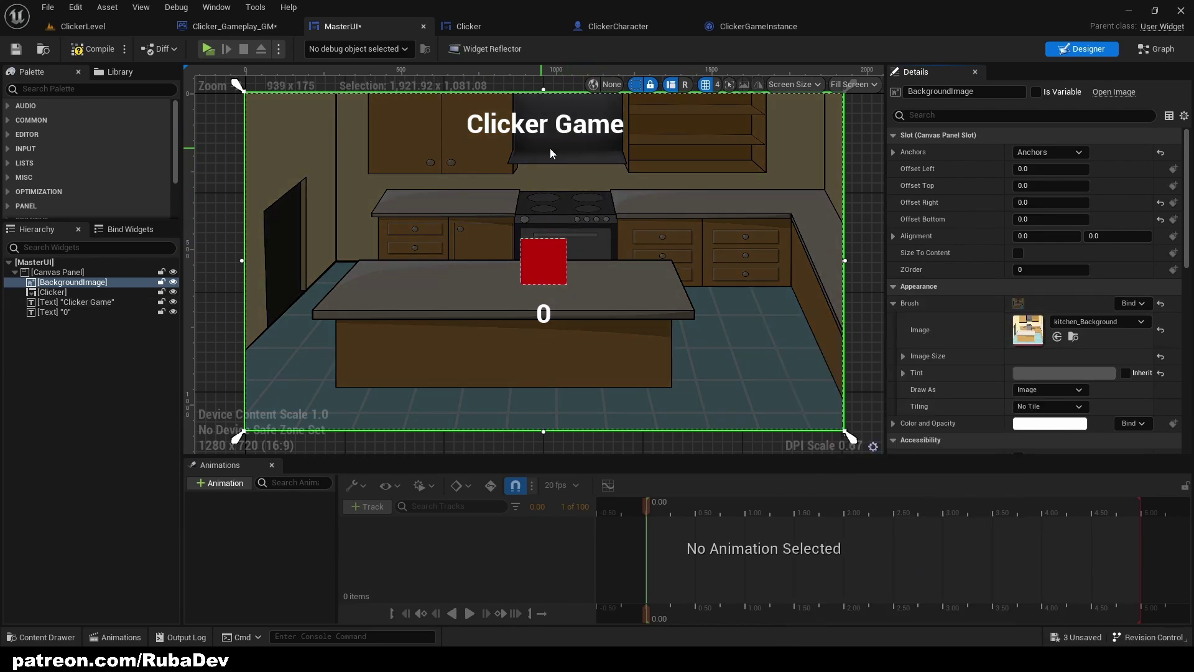
Anchor the title bottom-left, move it there, enable Size To Content and set font size 40
left_click(585, 134)
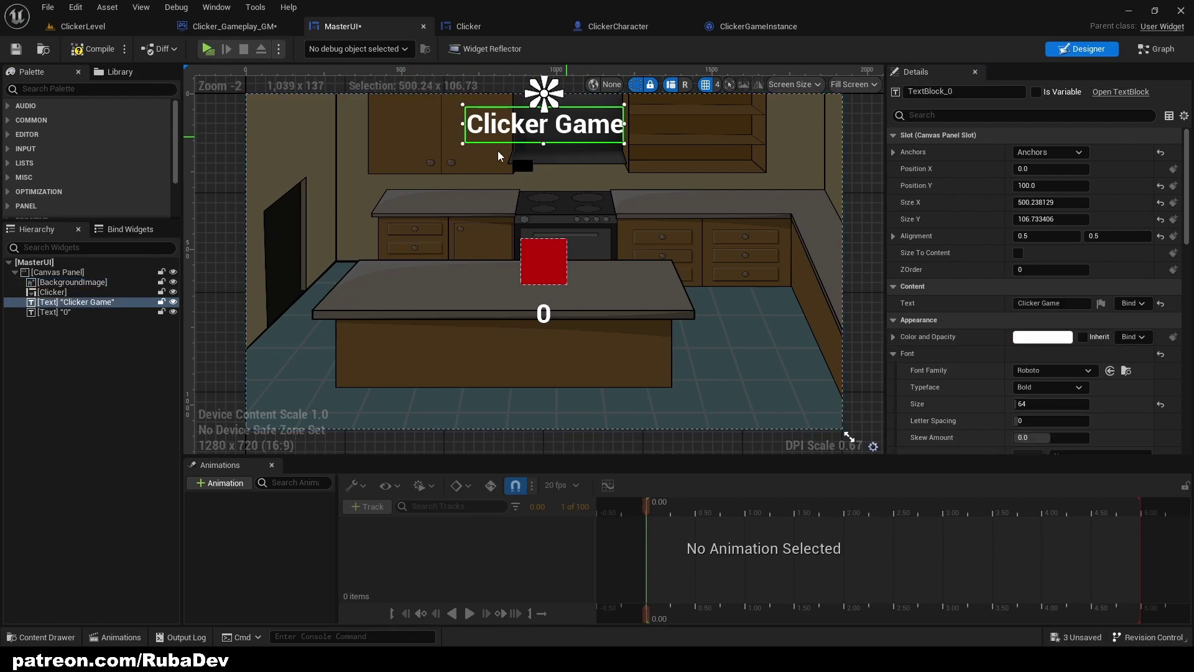
left_click_drag(581, 135, 364, 123)
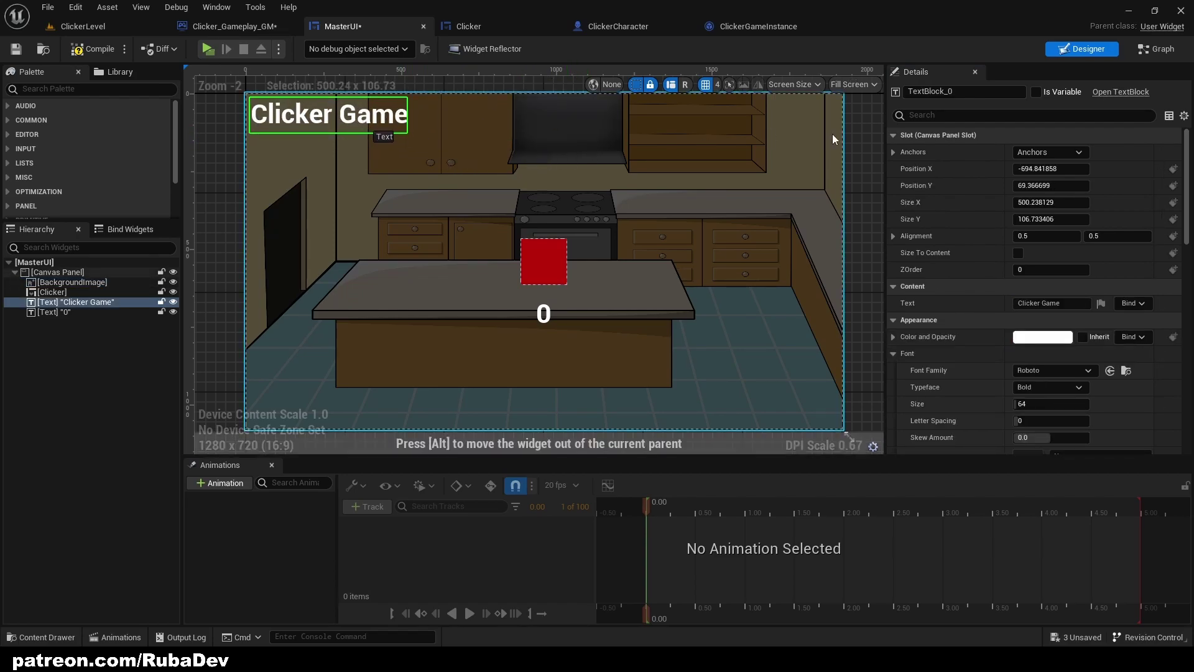
left_click(1027, 153)
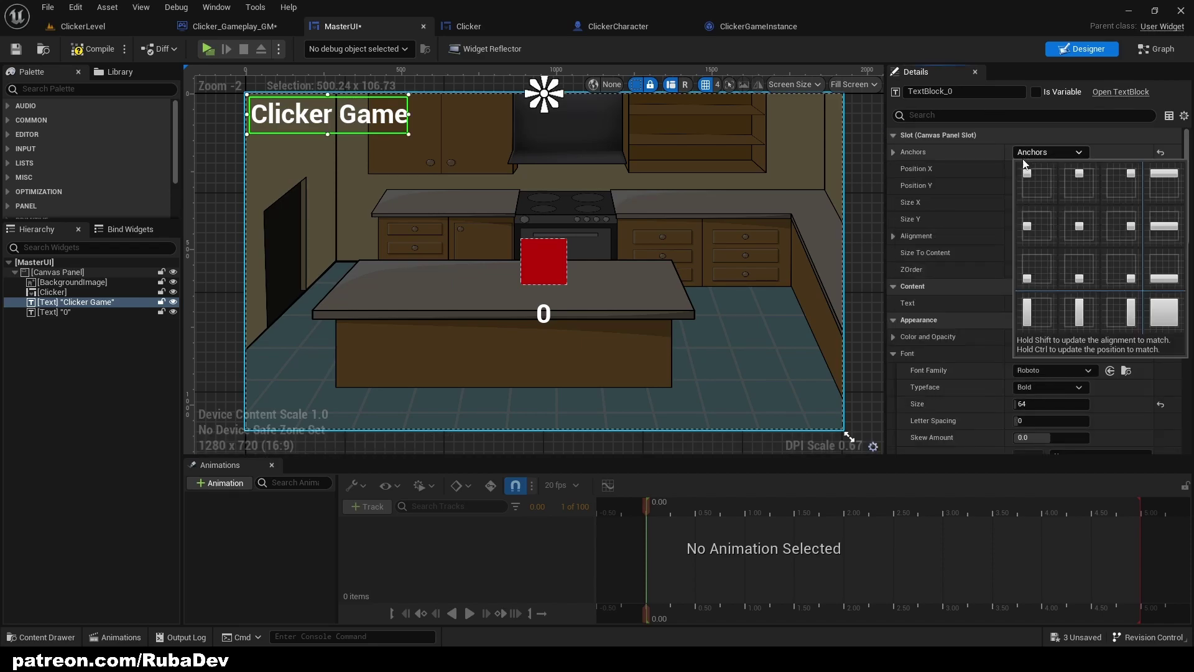
left_click(1029, 275)
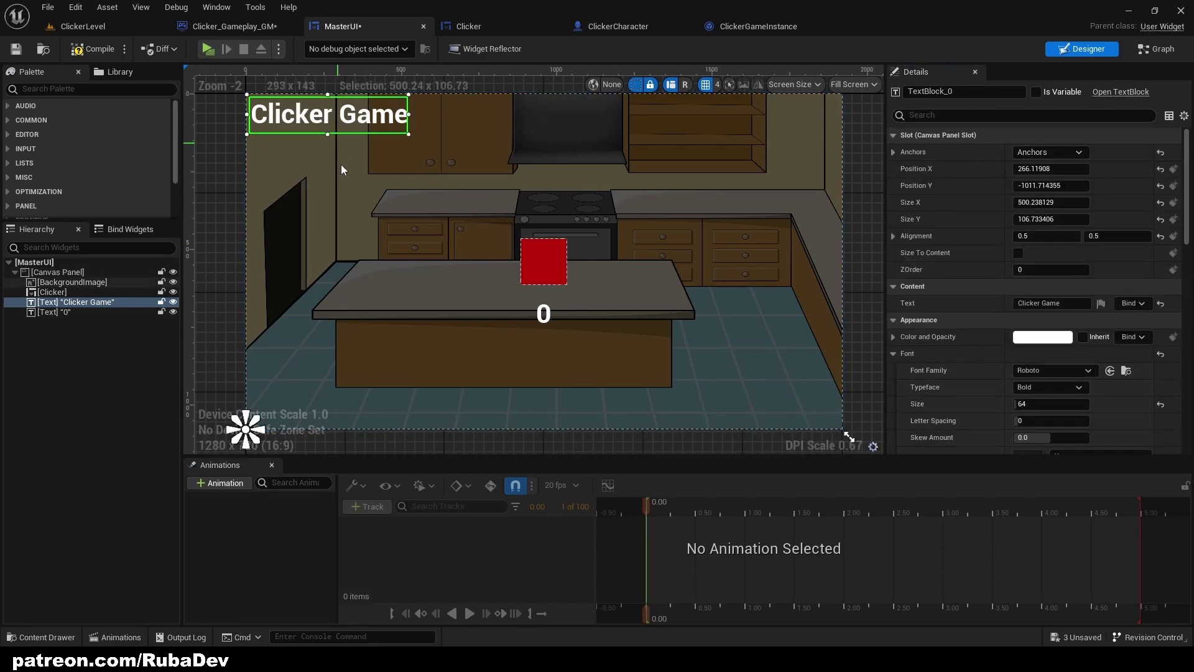
left_click_drag(339, 124, 428, 379)
left_click(1018, 253)
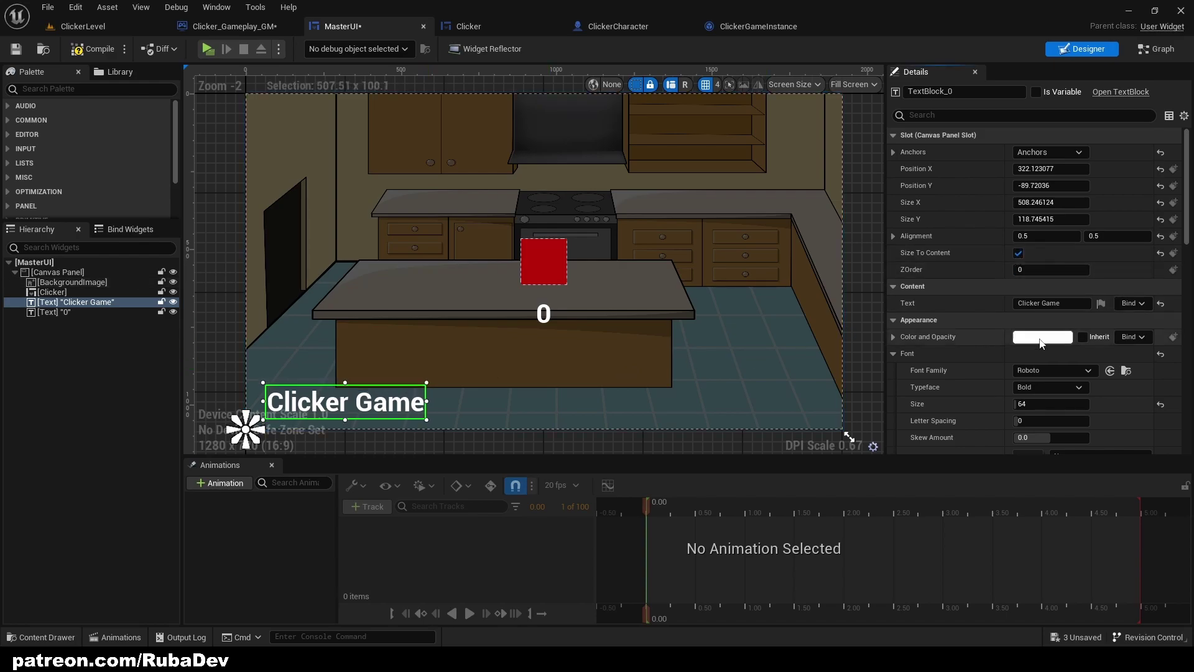
left_click(357, 334)
scroll(383, 345, "up", 2)
right_click_drag(383, 344, 560, 274)
left_click_drag(539, 300, 492, 318)
Change the title text to Grandma's Kitchen and nudge it slightly right
left_click(951, 92)
key("BackSpace")
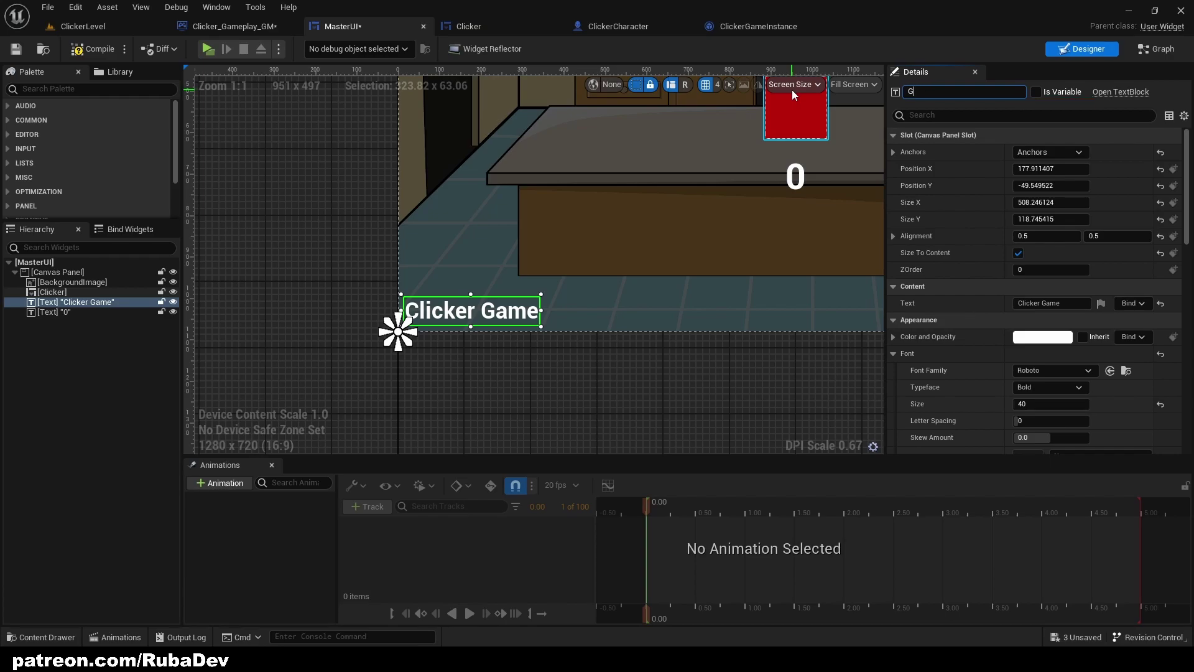
key("Escape")
left_click(1053, 303)
type("g")
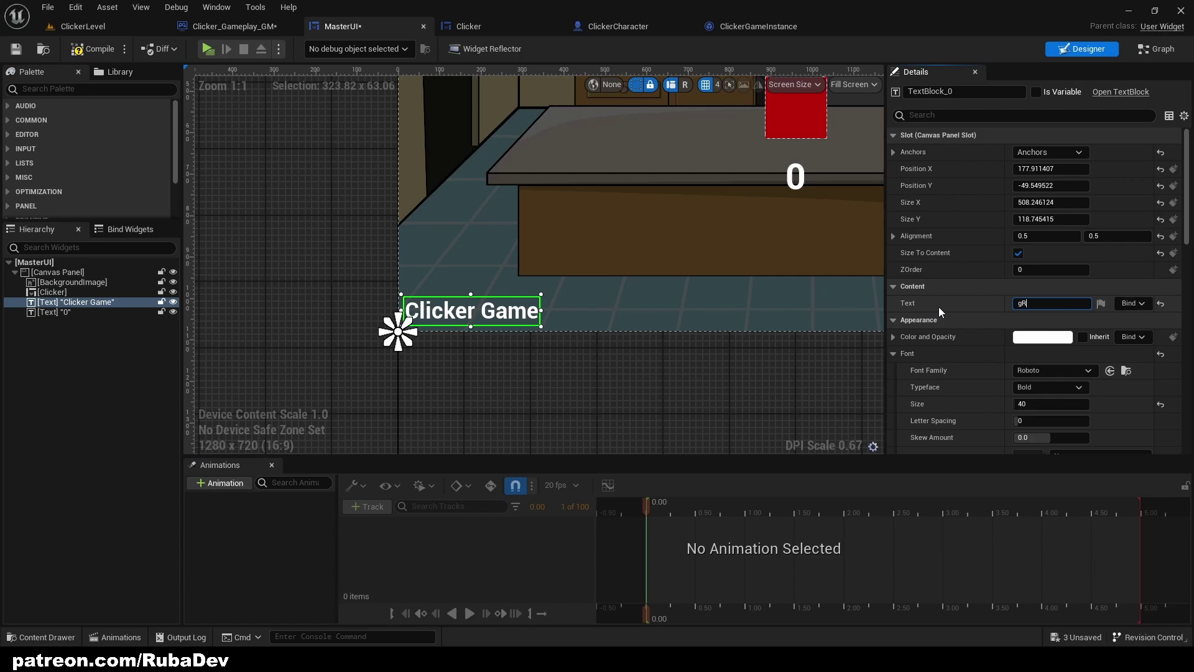
key("BackSpace")
type("Grandma's Kitchen")
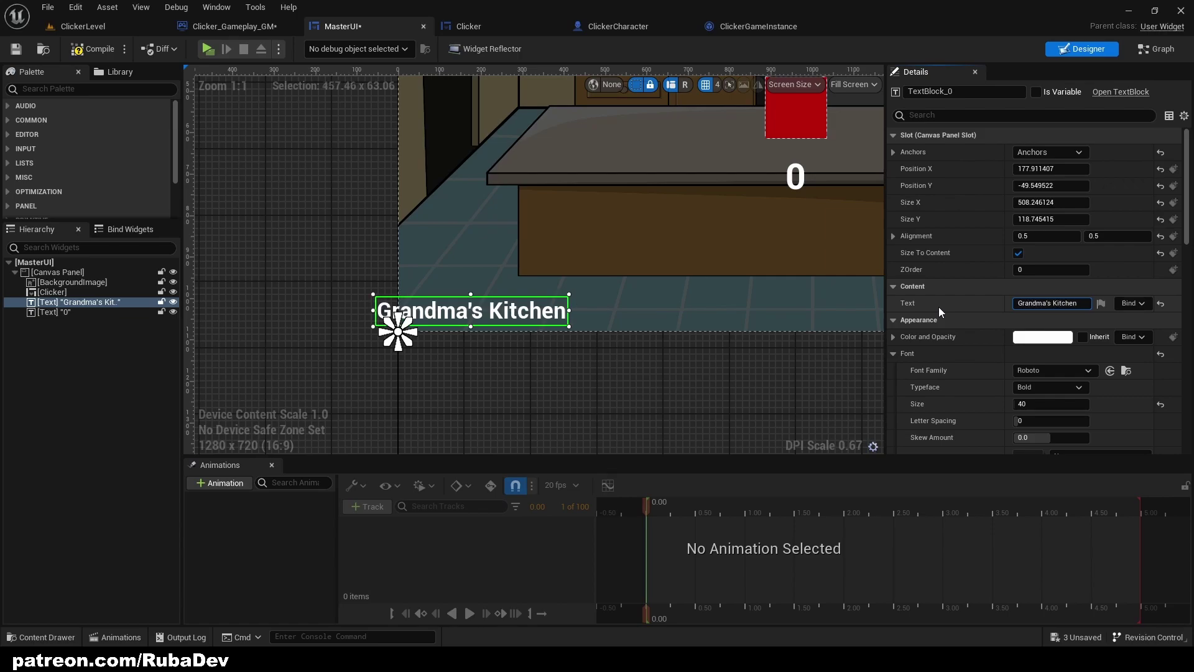
left_click(513, 316)
mouse_move(514, 316)
left_mouse_down()
mouse_move(546, 317)
mouse_move(535, 319)
left_mouse_up()
Set the Grandma's Kitchen title's typeface to Bold Italic
left_click(964, 93)
left_click(707, 193)
scroll(611, 256, "down", 2)
right_click_drag(496, 243, 497, 295)
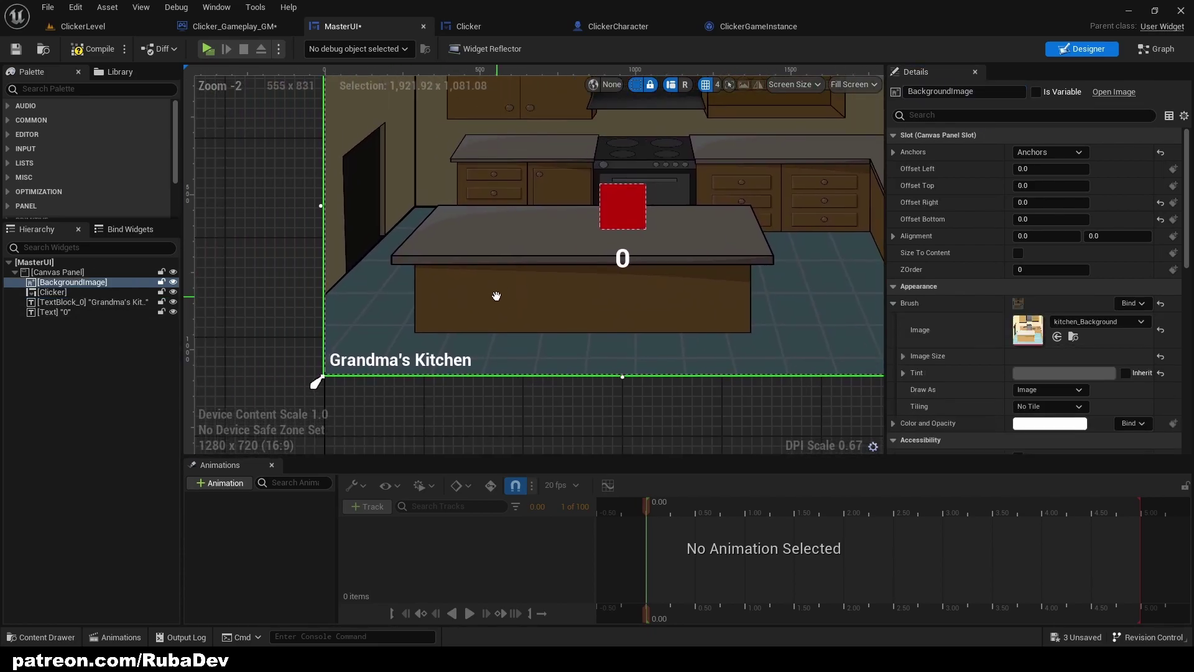
left_click(398, 361)
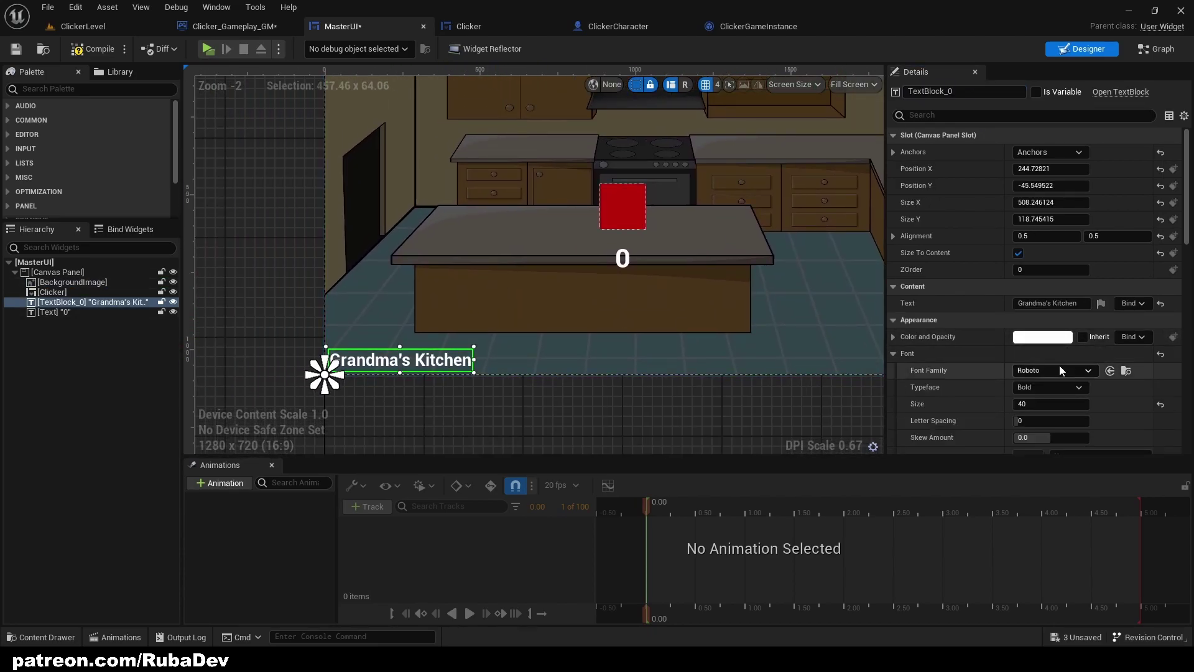
left_click(1045, 387)
left_click(1035, 446)
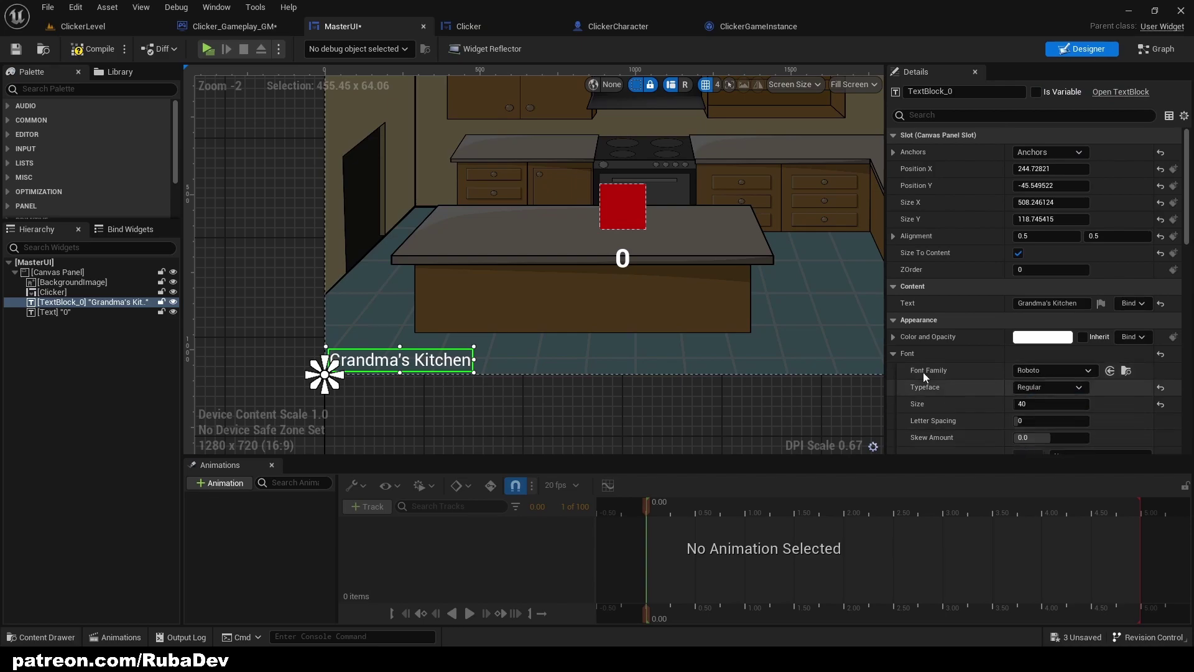
left_click(1031, 373)
left_click(1045, 369)
left_click(1042, 386)
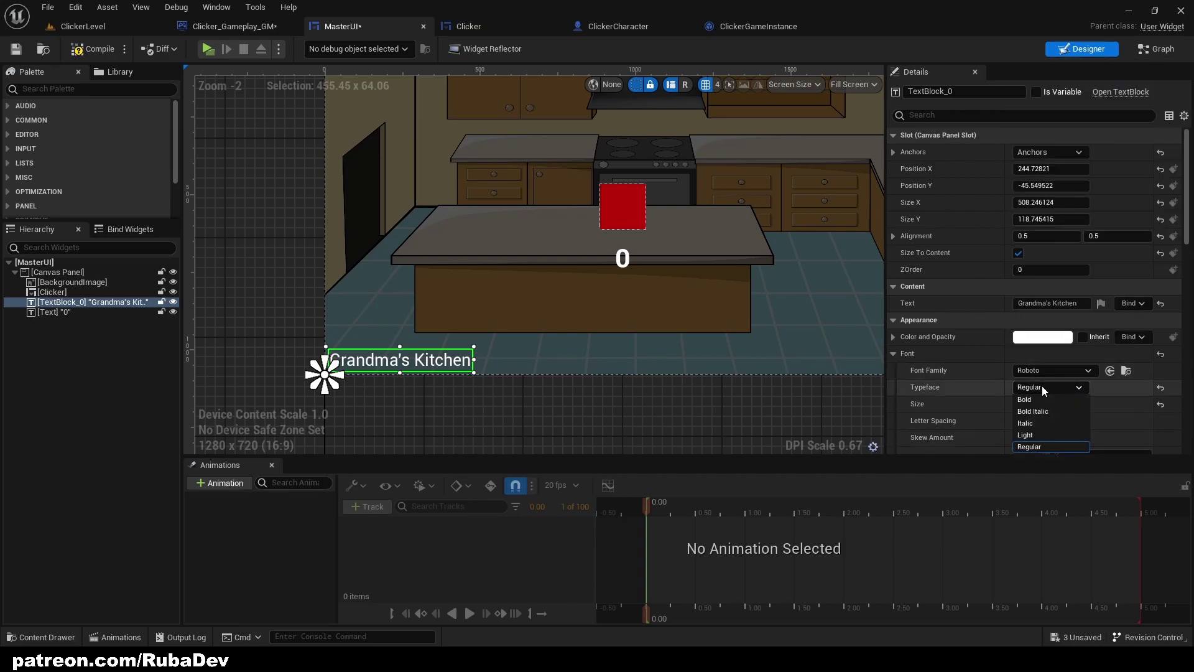
left_click(1036, 411)
left_click(714, 390)
Colour the title yellow-green in the Color Picker
scroll(613, 393, "down", 1)
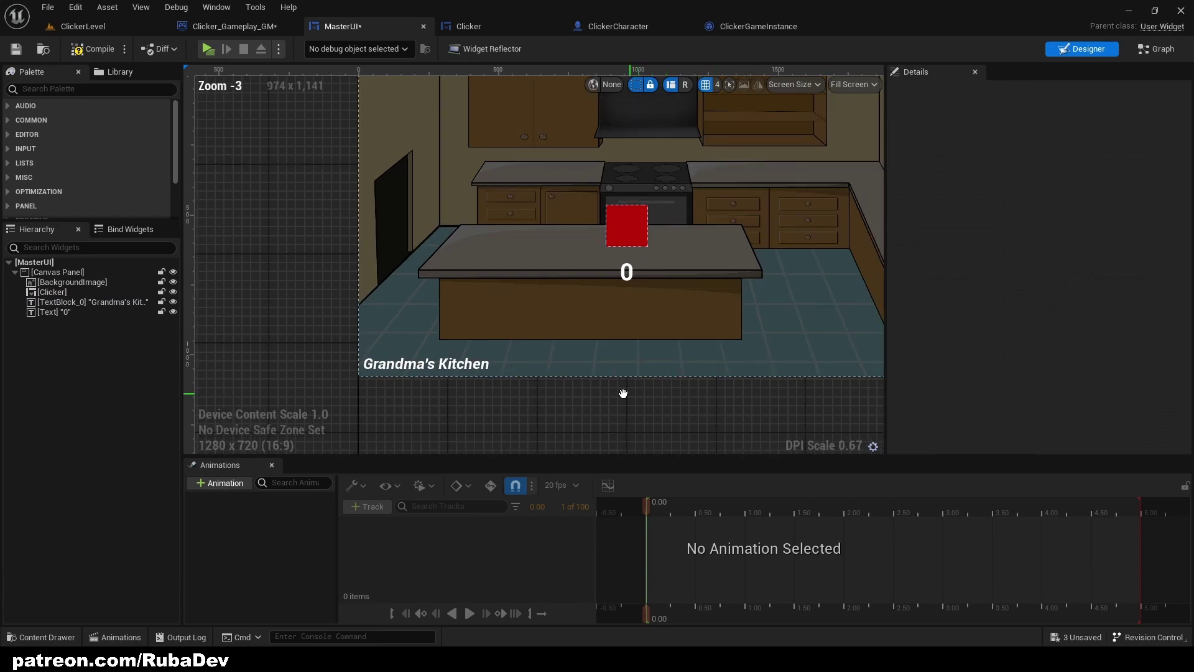
right_click_drag(614, 393, 554, 408)
left_click(344, 380)
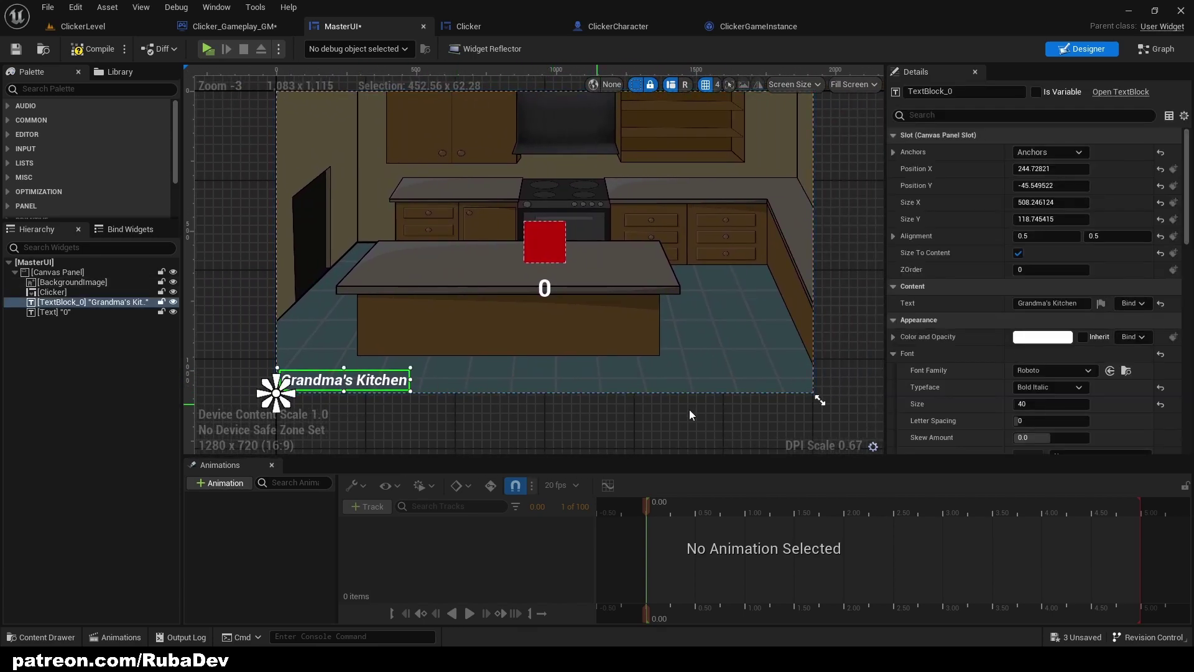
scroll(1062, 394, "down", 2)
left_click(1042, 296)
left_click_drag(877, 383, 819, 487)
left_click(560, 432)
right_click_drag(489, 402, 501, 434)
Undo an accidental move of the background image and re-centre the kitchen layout
scroll(496, 327, "up", 1)
left_click(552, 244)
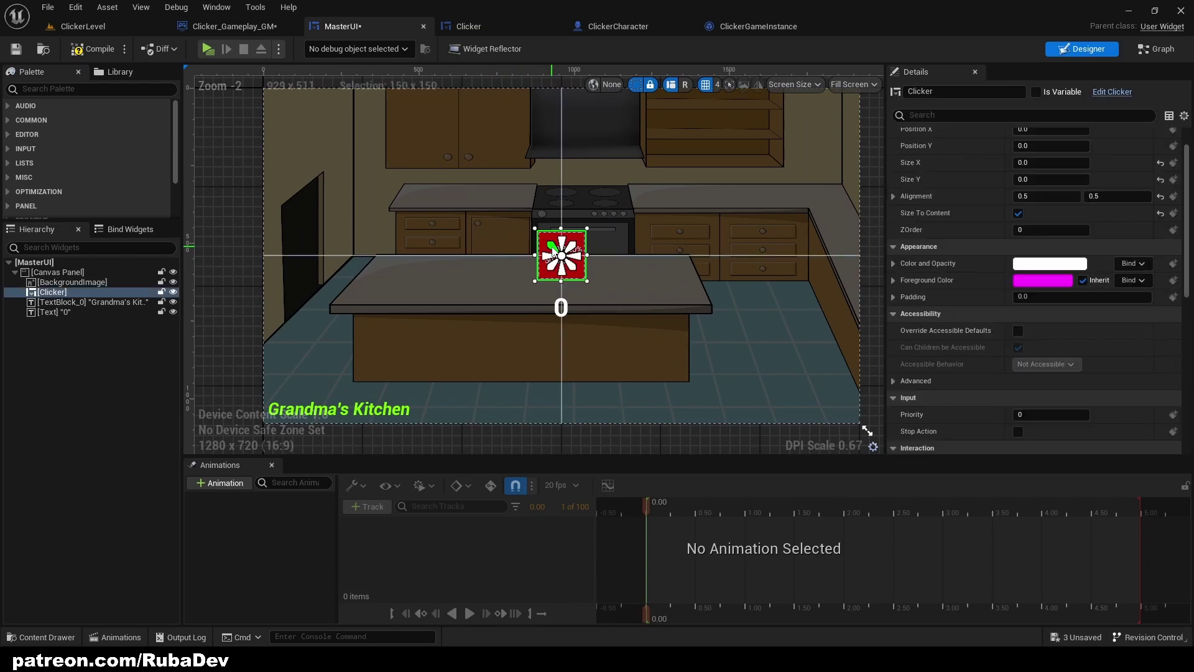
scroll(473, 277, "up", 1)
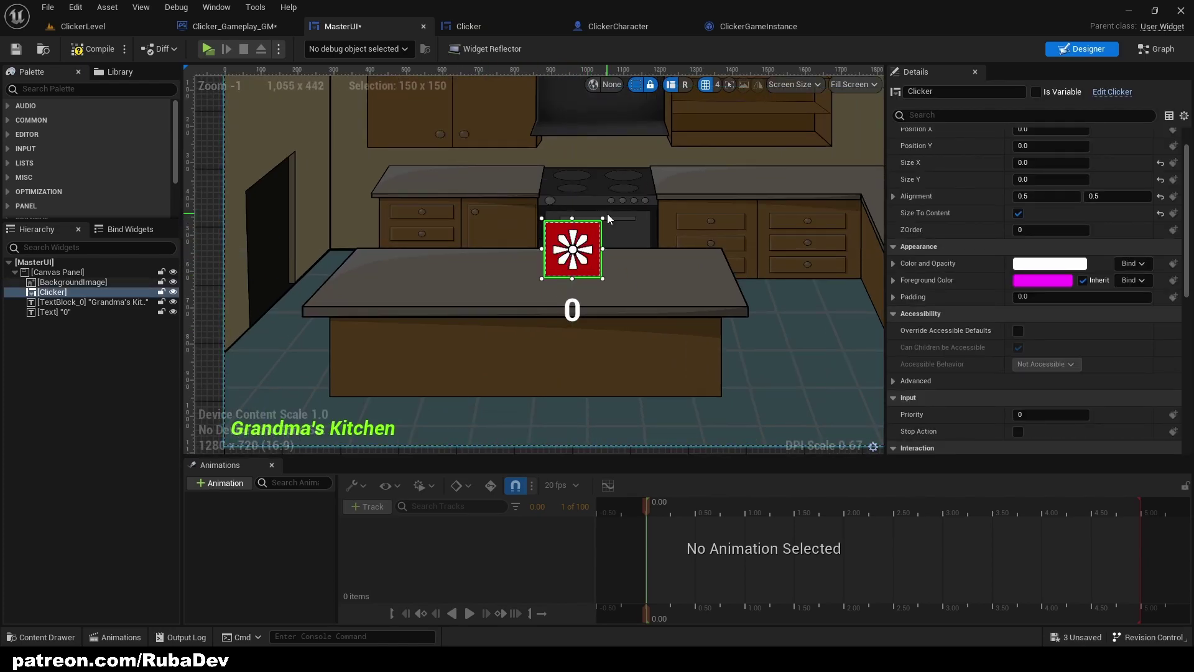
right_click_drag(608, 214, 694, 278)
left_click(617, 259)
left_click(659, 216)
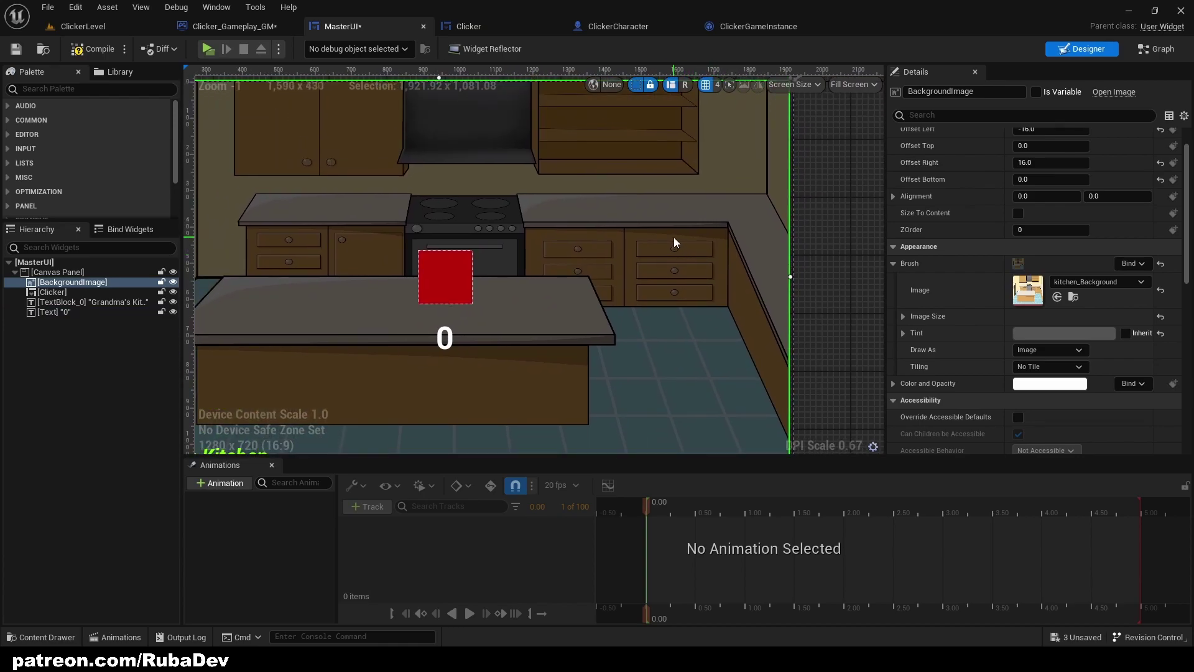
key("super")
key("super")
key("ctrl+z")
left_click(15, 659)
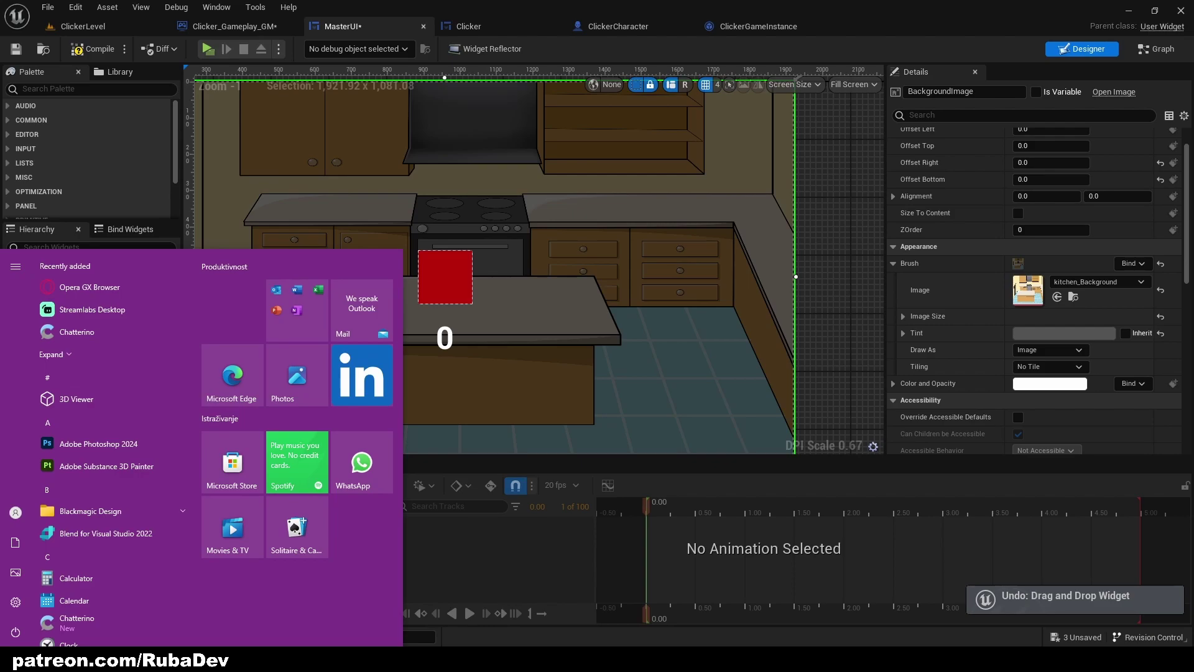
key("super")
scroll(529, 274, "down", 3)
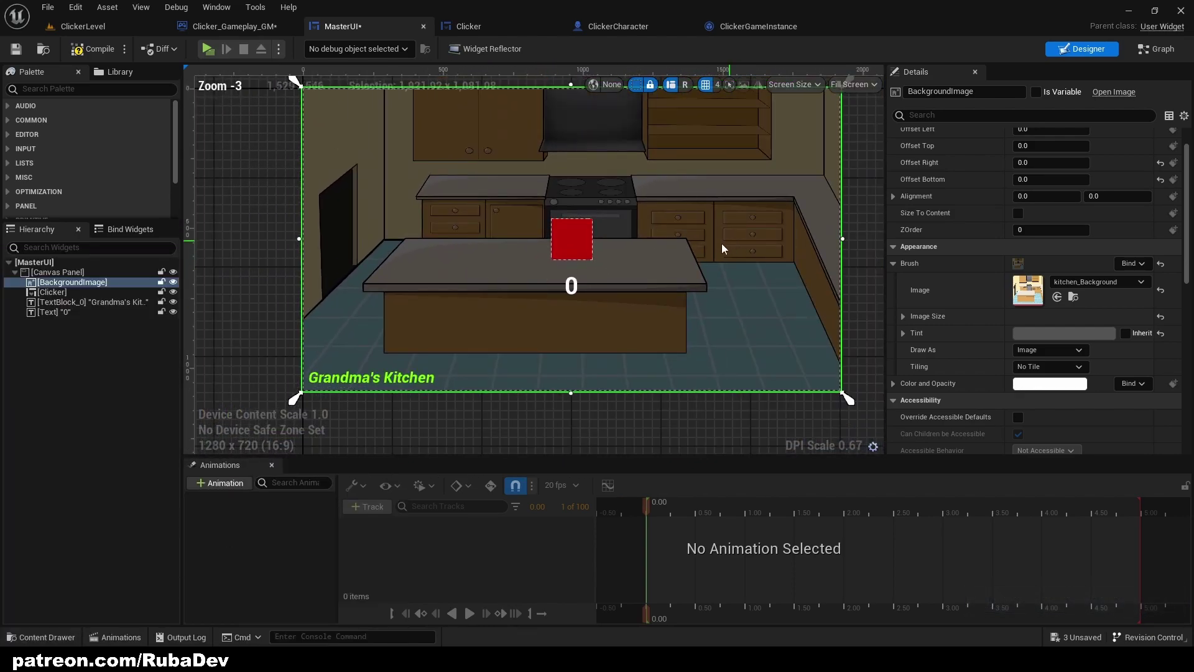
right_click_drag(714, 246, 677, 262)
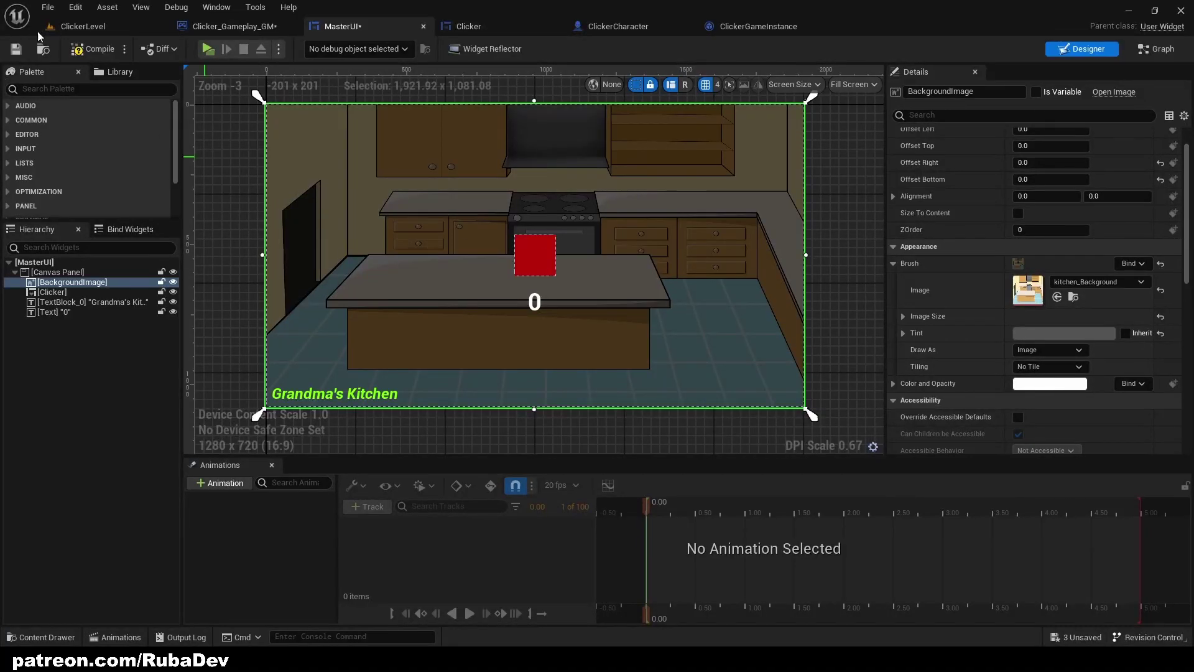
Import the Cookie texture into the Image folder
left_click(57, 27)
left_click(269, 495)
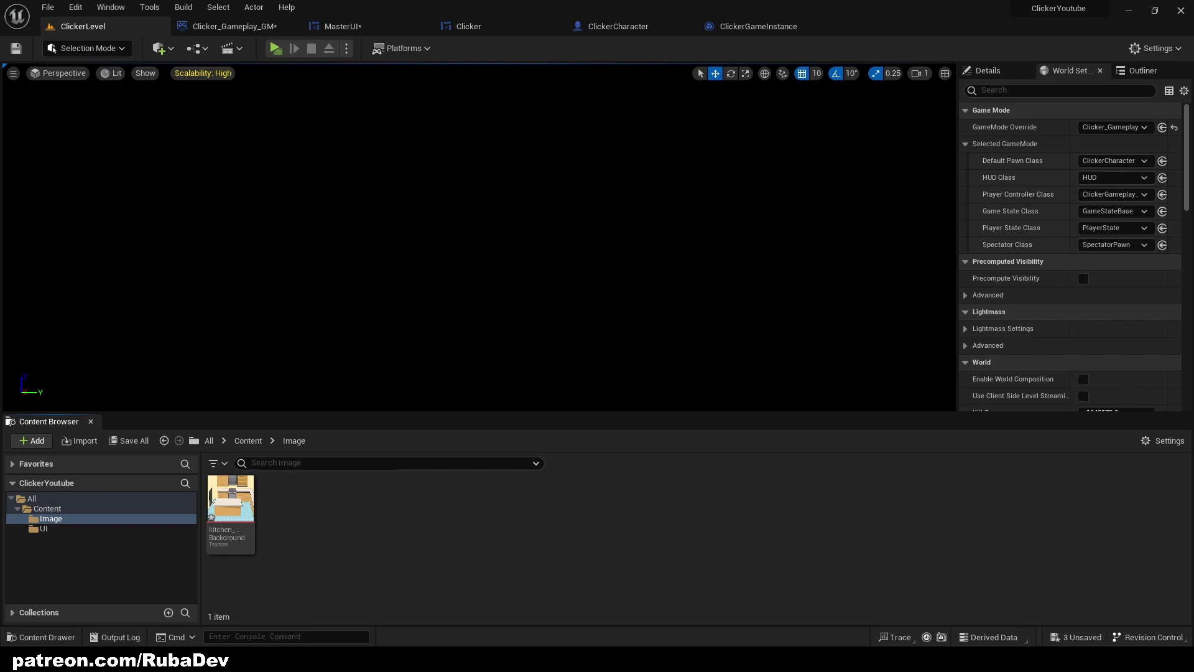
left_click_drag(355, 527, 301, 523)
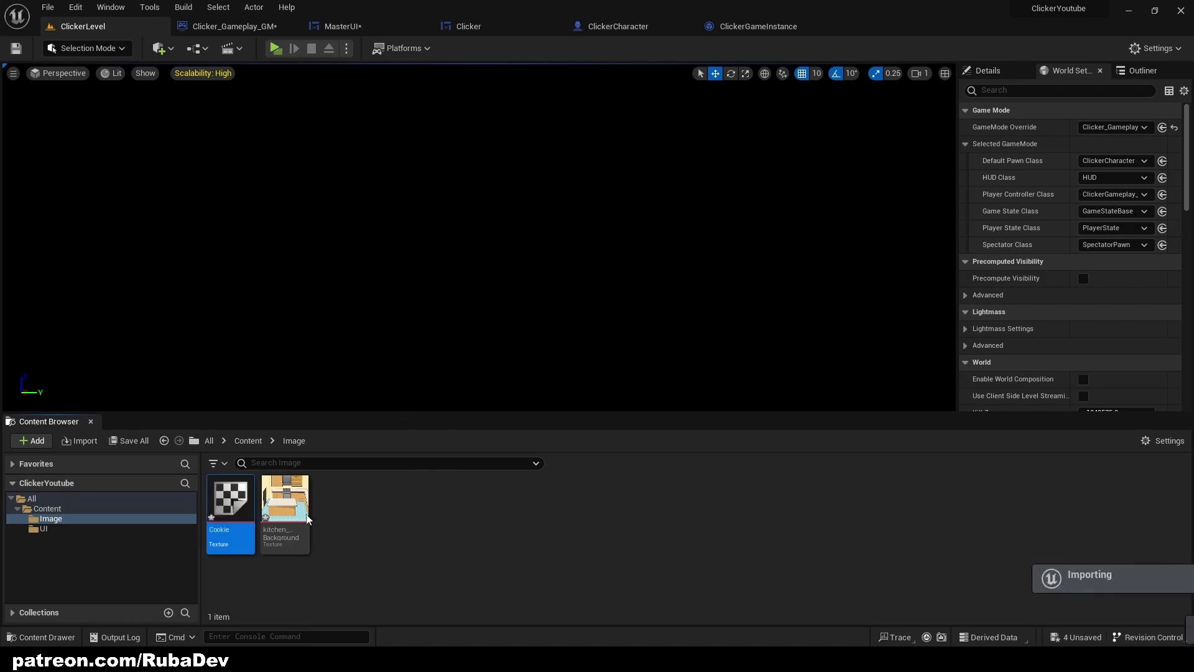
left_click(625, 27)
left_click(527, 26)
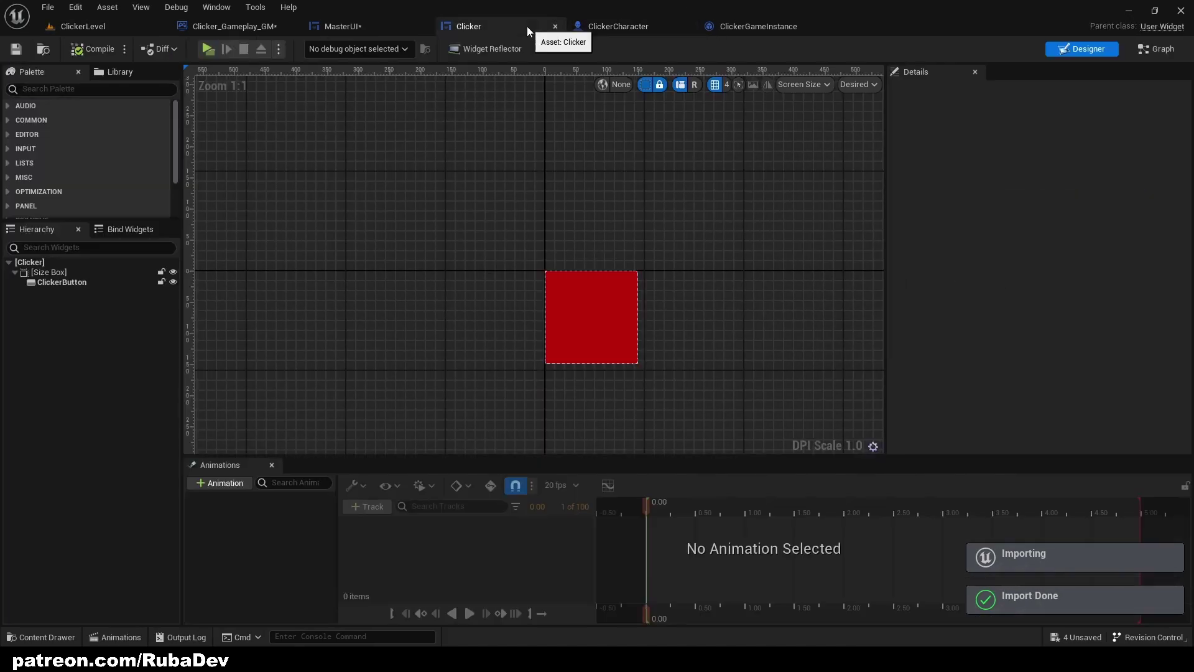
left_click(373, 32)
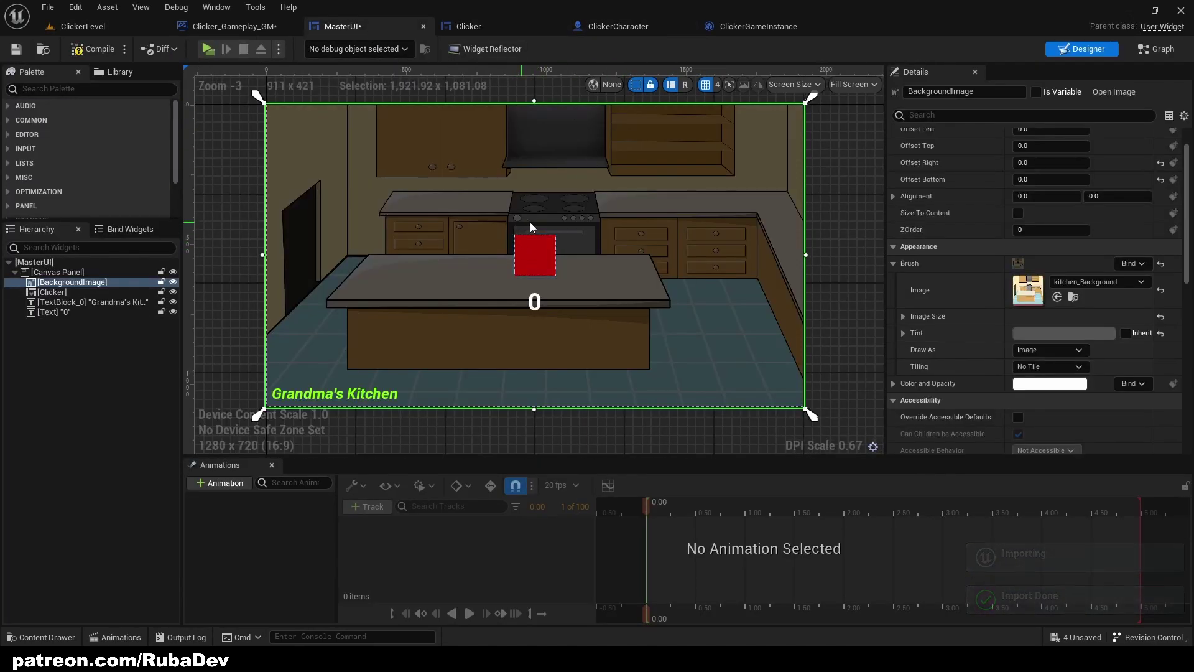
left_click(528, 251)
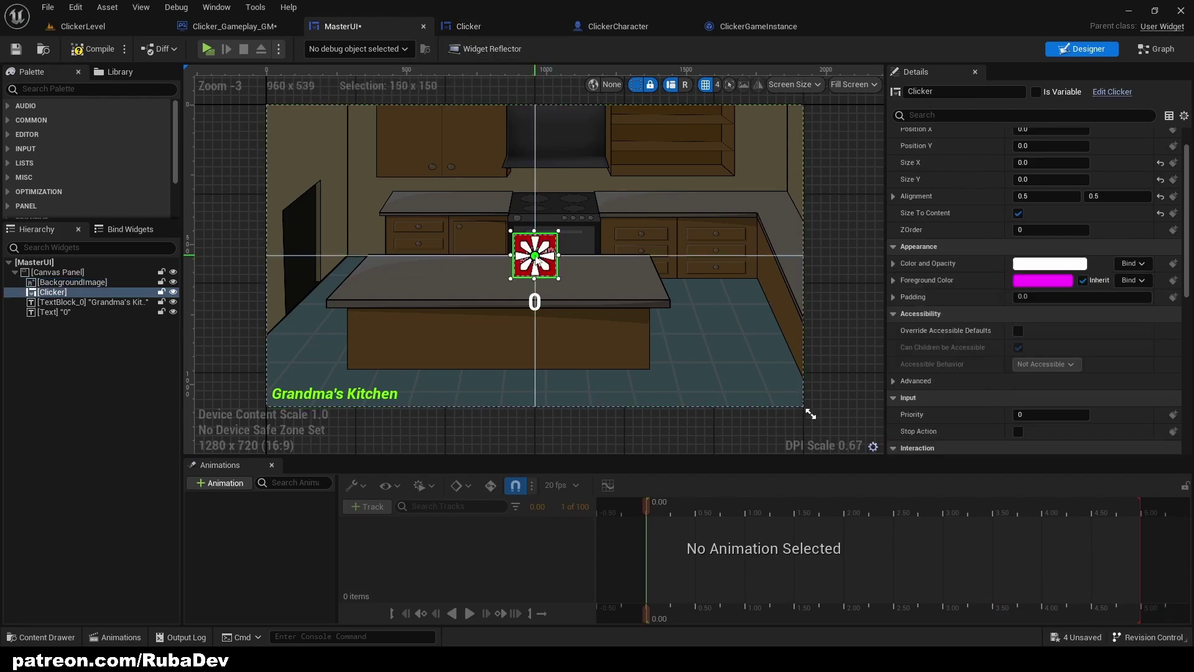
Set the ClickerButton's Hovered, Normal and Pressed style images to Cookie
left_click(479, 26)
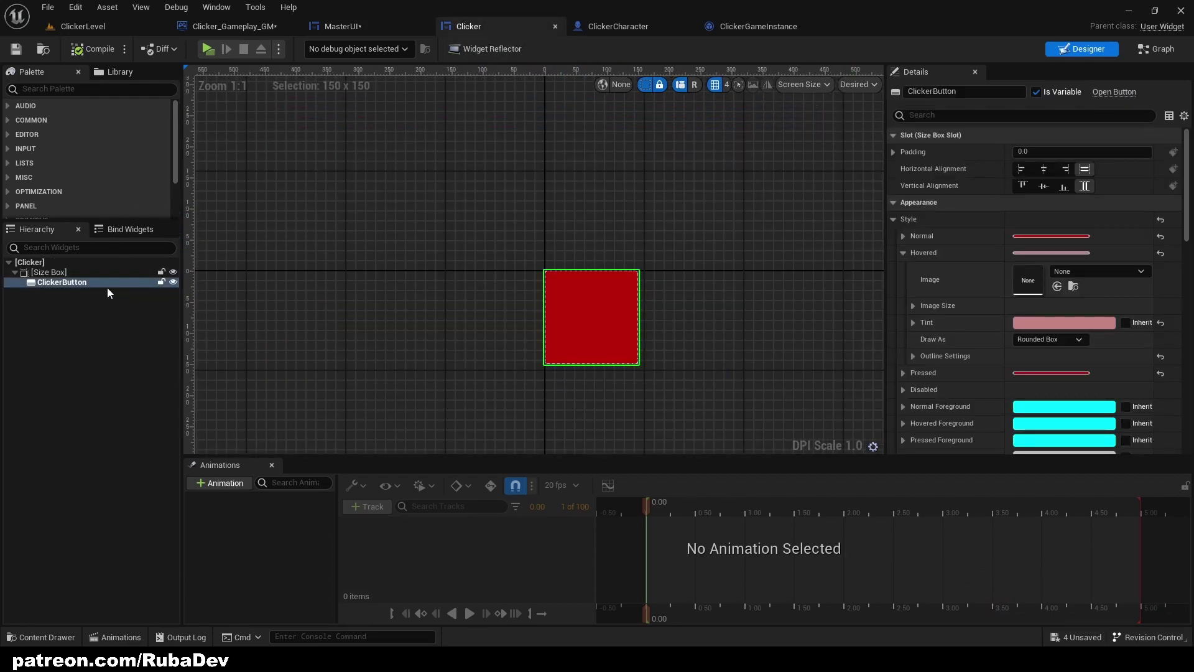
left_click(1079, 272)
left_click(915, 498)
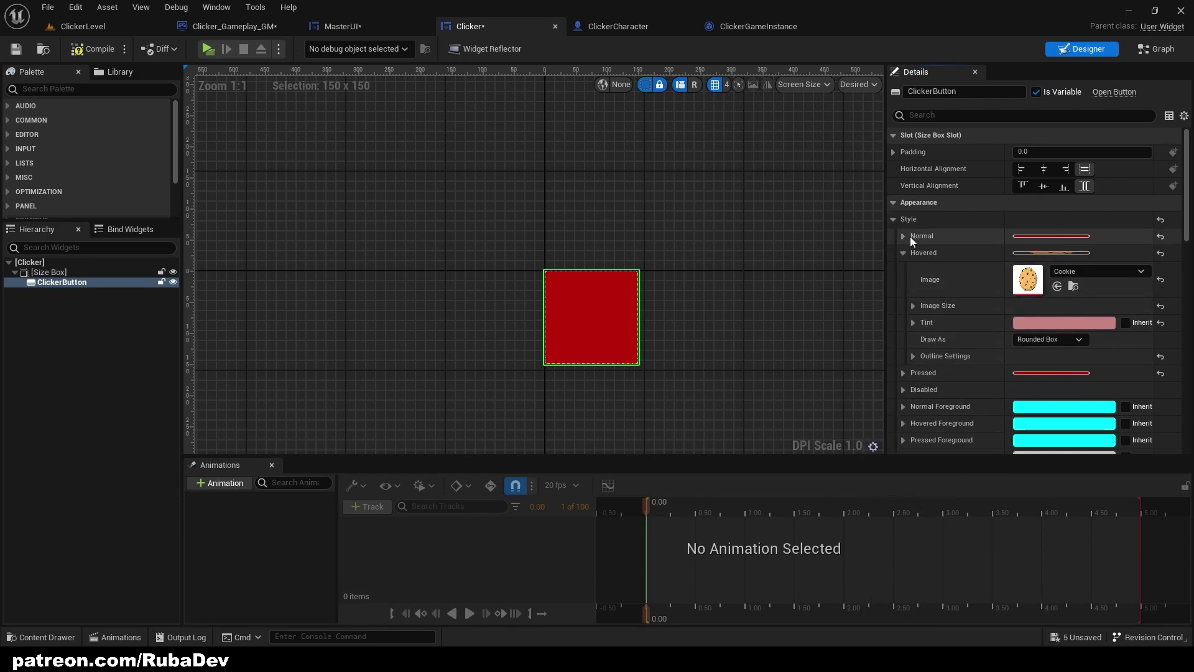
left_click(905, 236)
left_click(1067, 256)
left_click(922, 491)
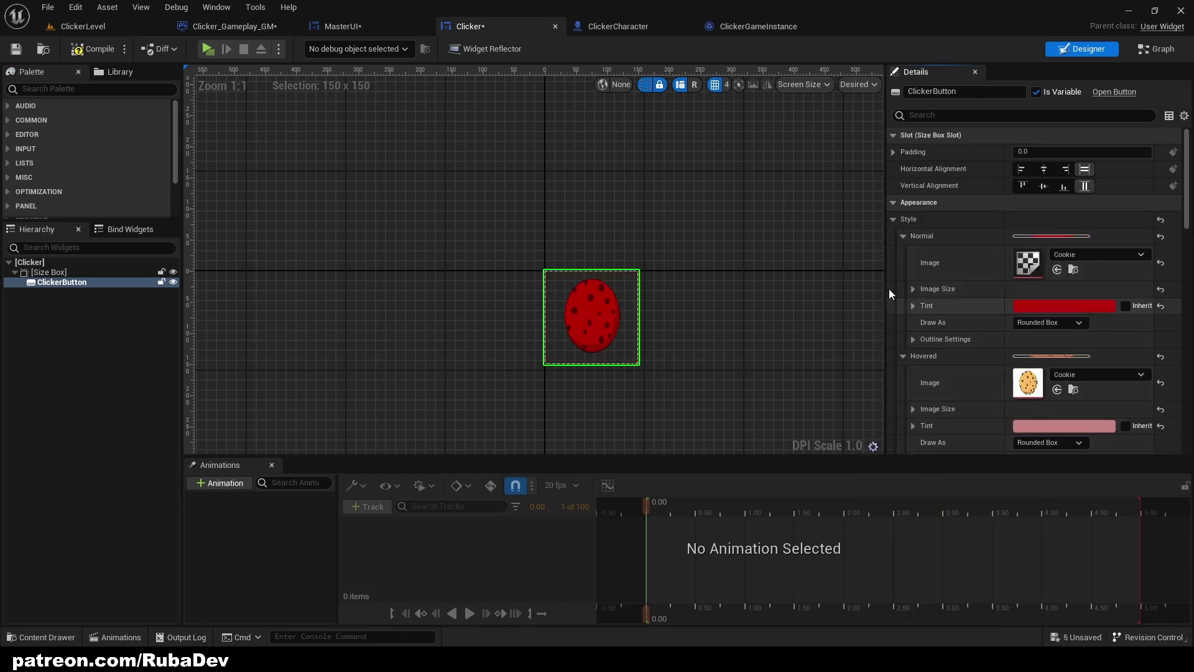
left_click(902, 237)
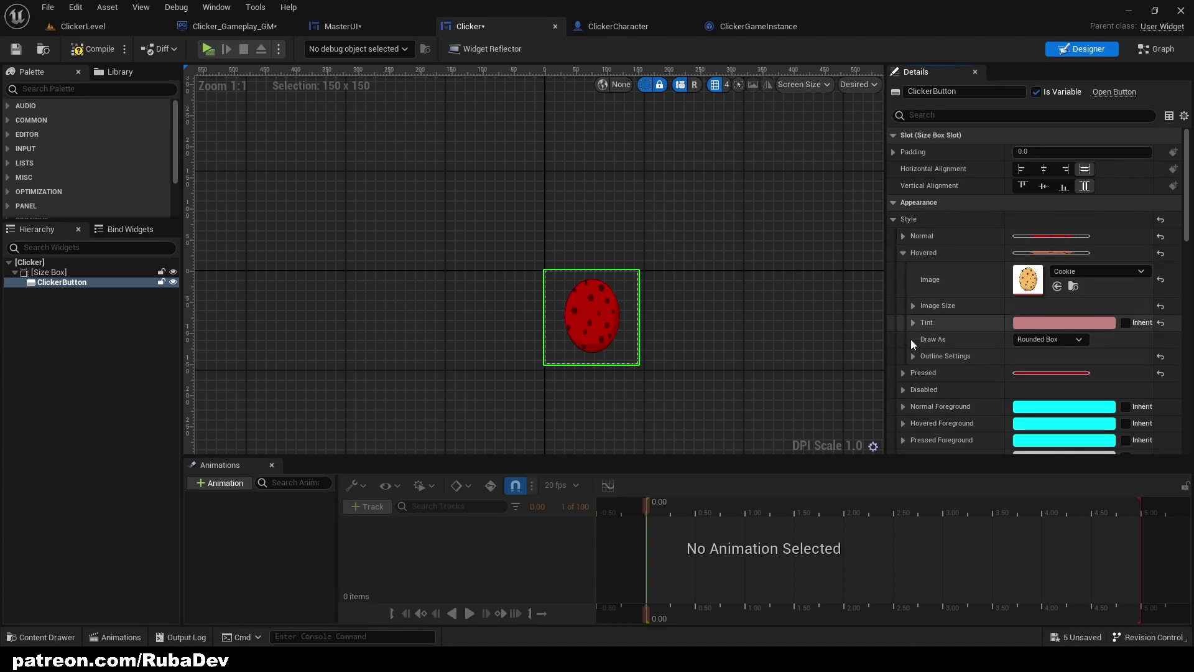
left_click(904, 372)
scroll(1058, 401, "down", 2)
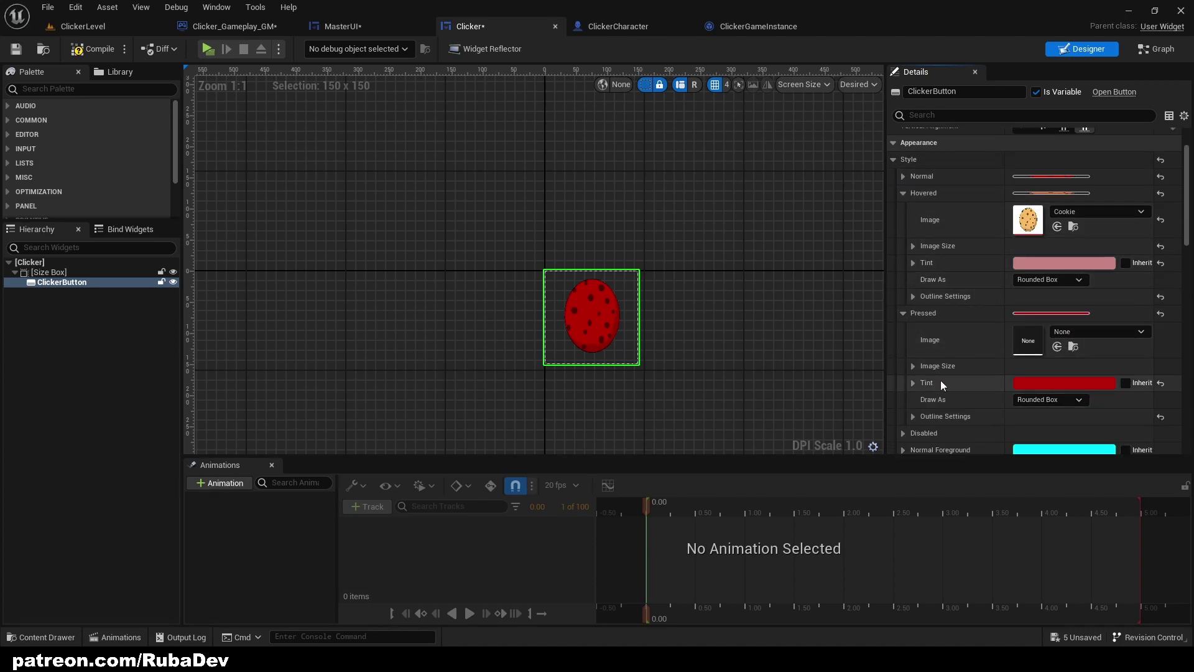
left_click(1082, 331)
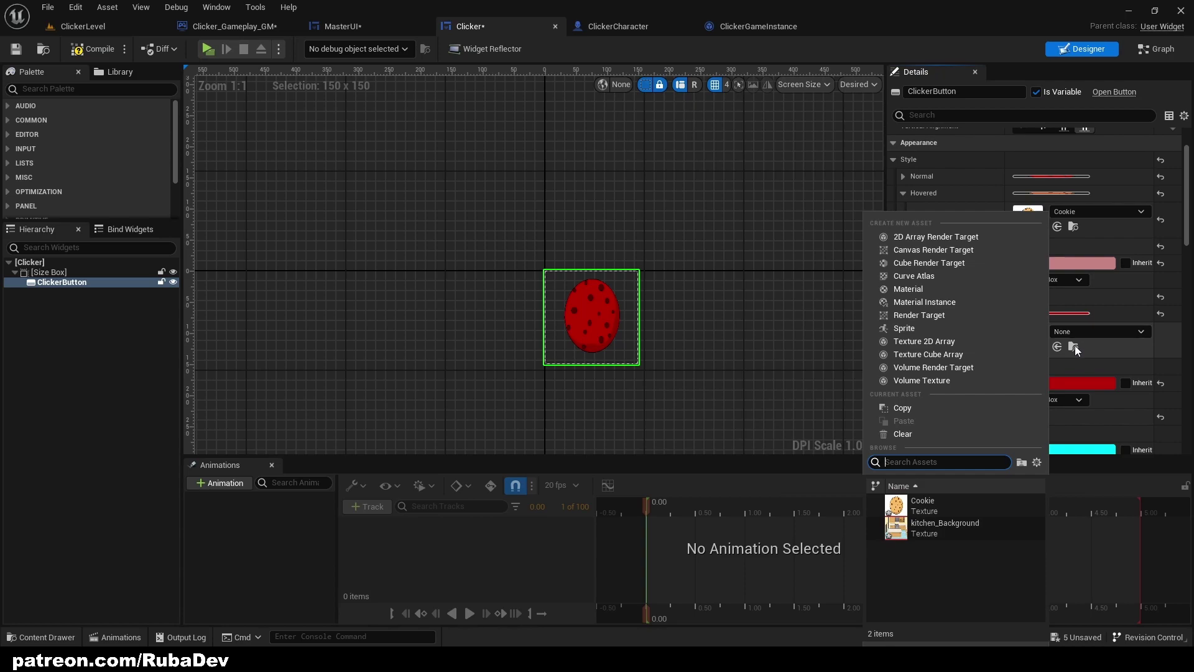
left_click(969, 493)
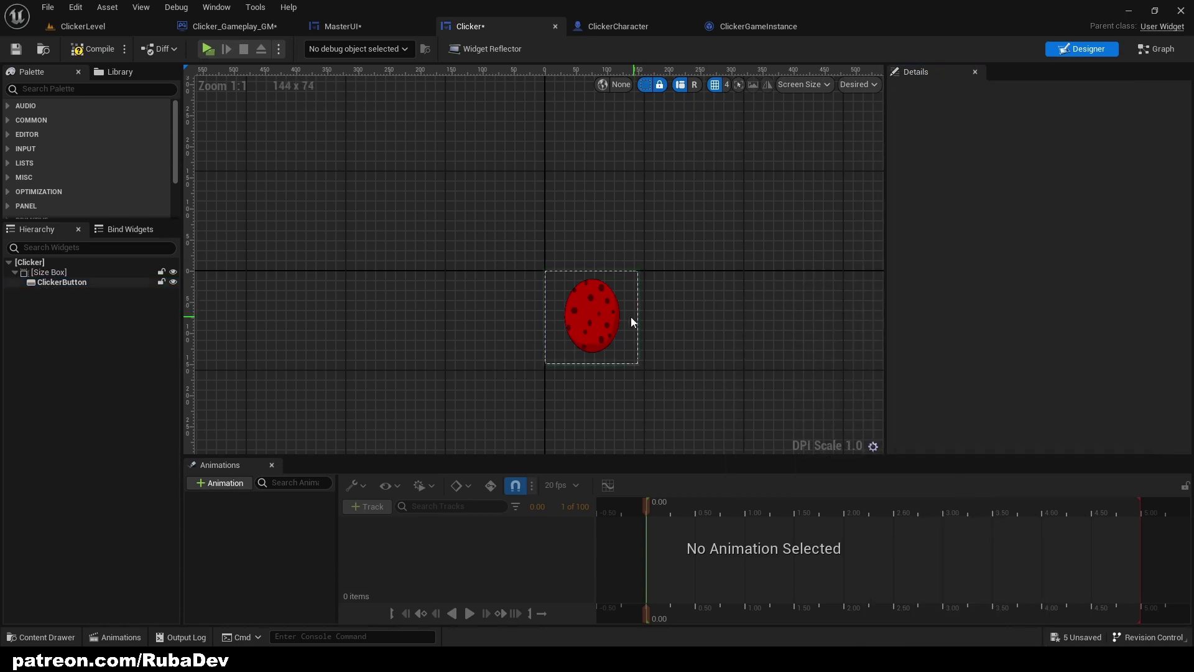
scroll(1036, 255, "up", 2)
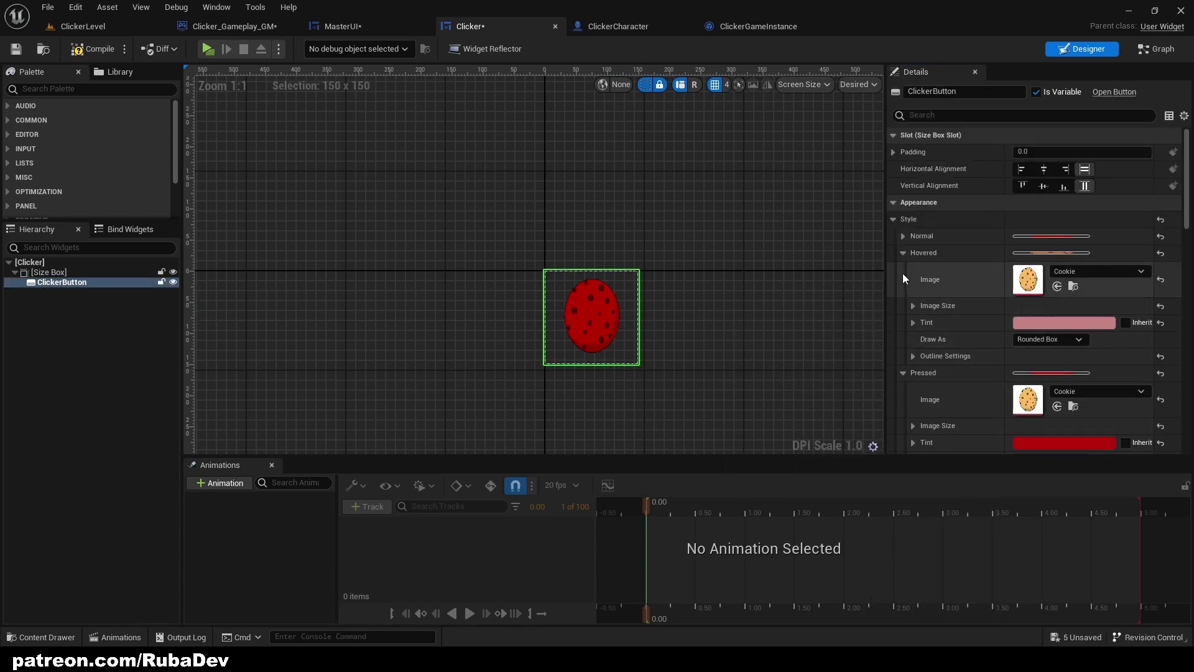
Set the normal-state cookie image size to 40 by 38
left_click(903, 236)
left_click(914, 289)
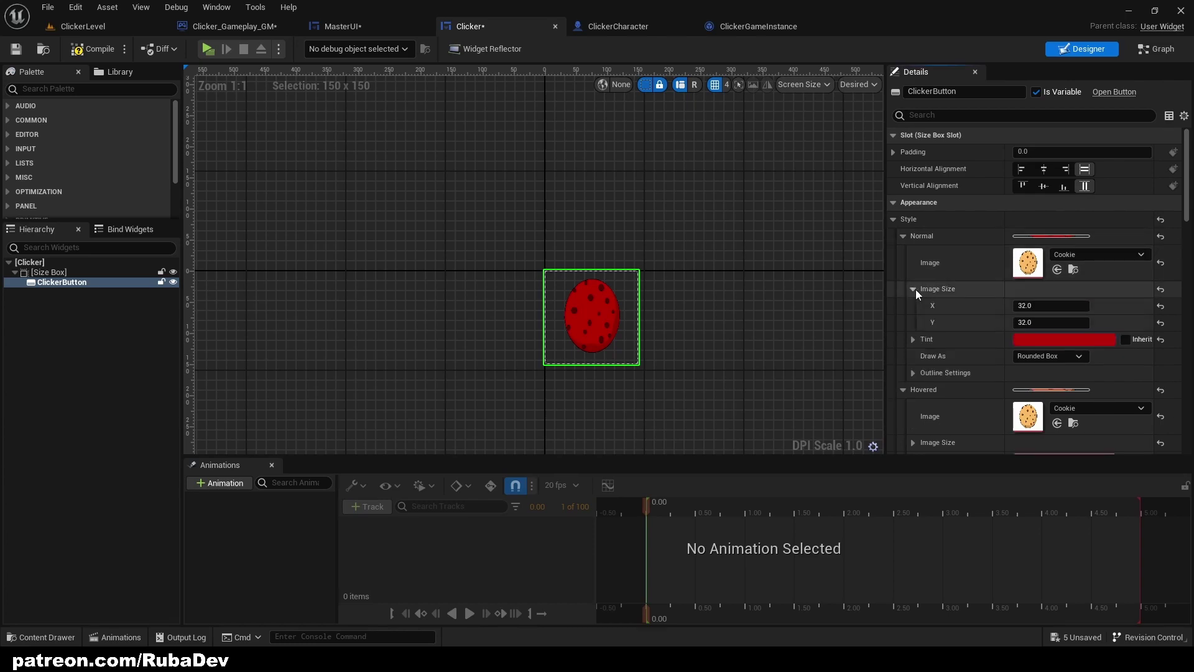
left_click(1045, 306)
type("40")
key("Return")
scroll(1038, 305, "down", 2)
type("8.0")
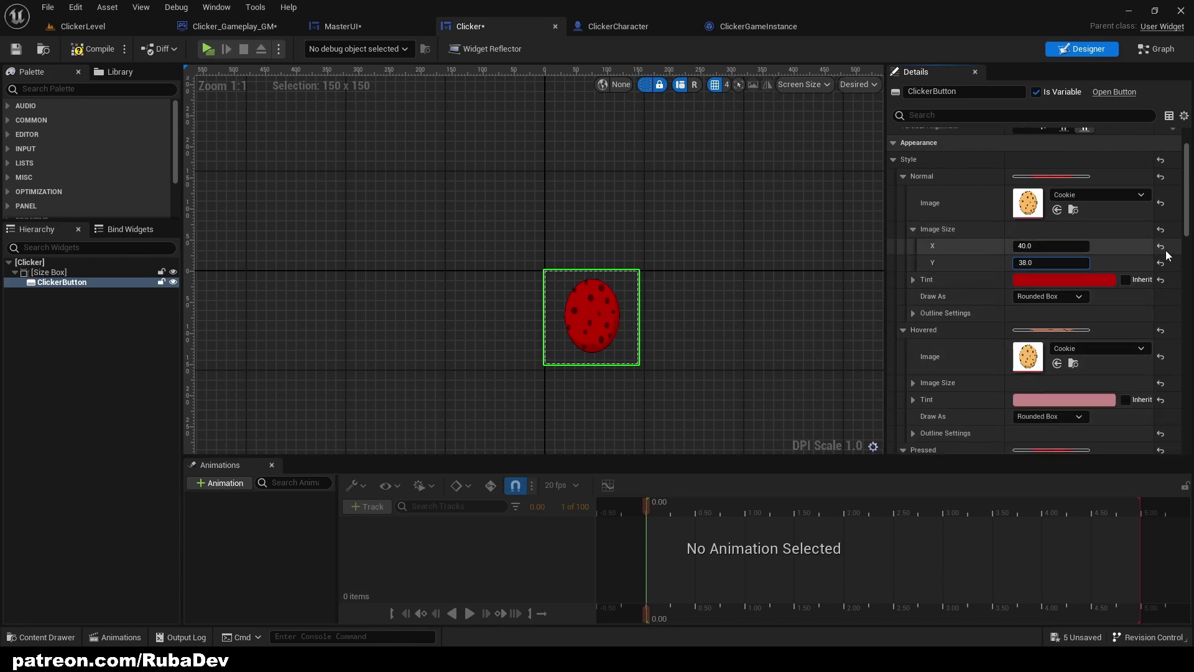
key("Return")
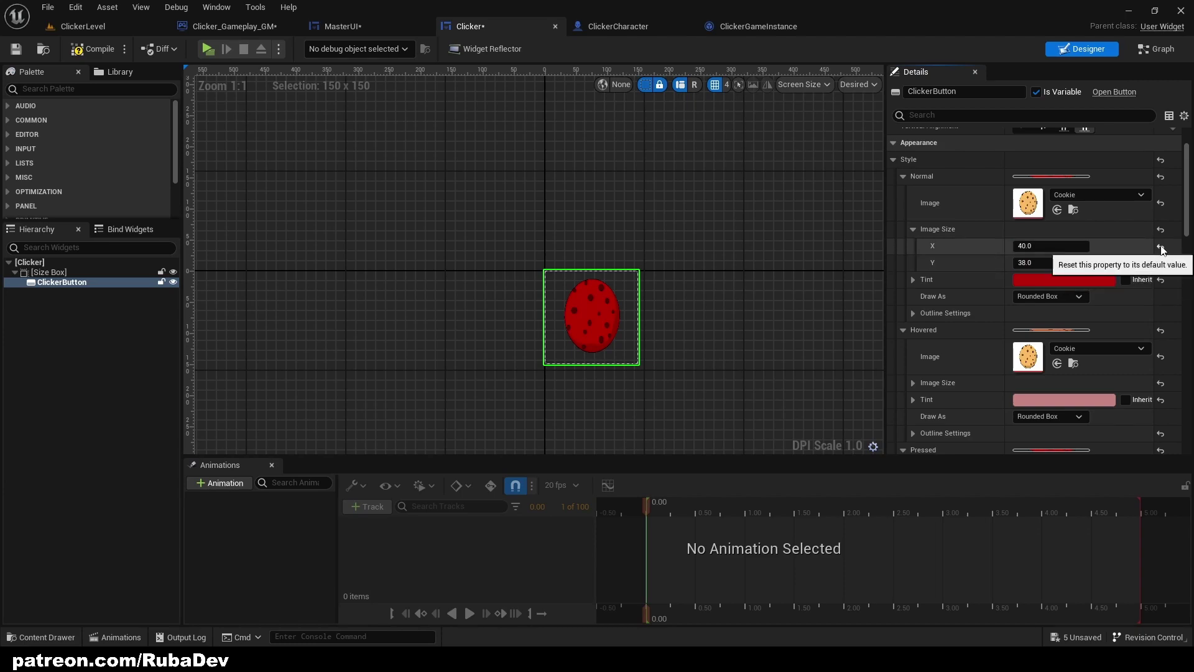
Give the Size Box a minimum desired width of 200 and height of 150
left_click(912, 383)
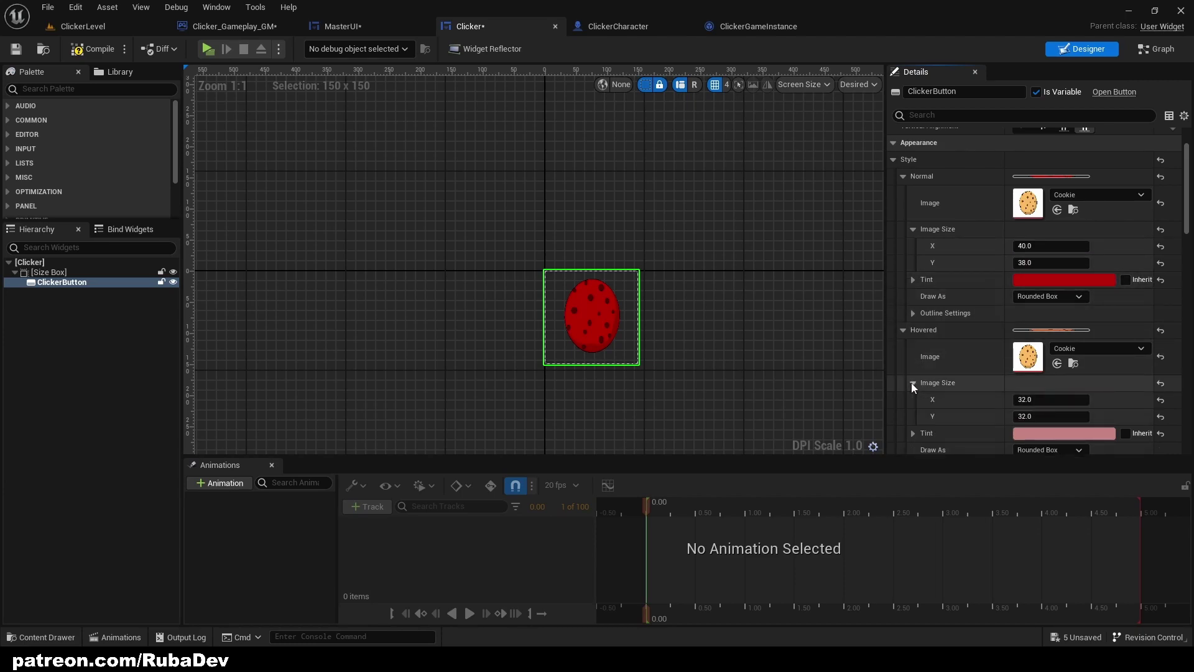
left_click(738, 247)
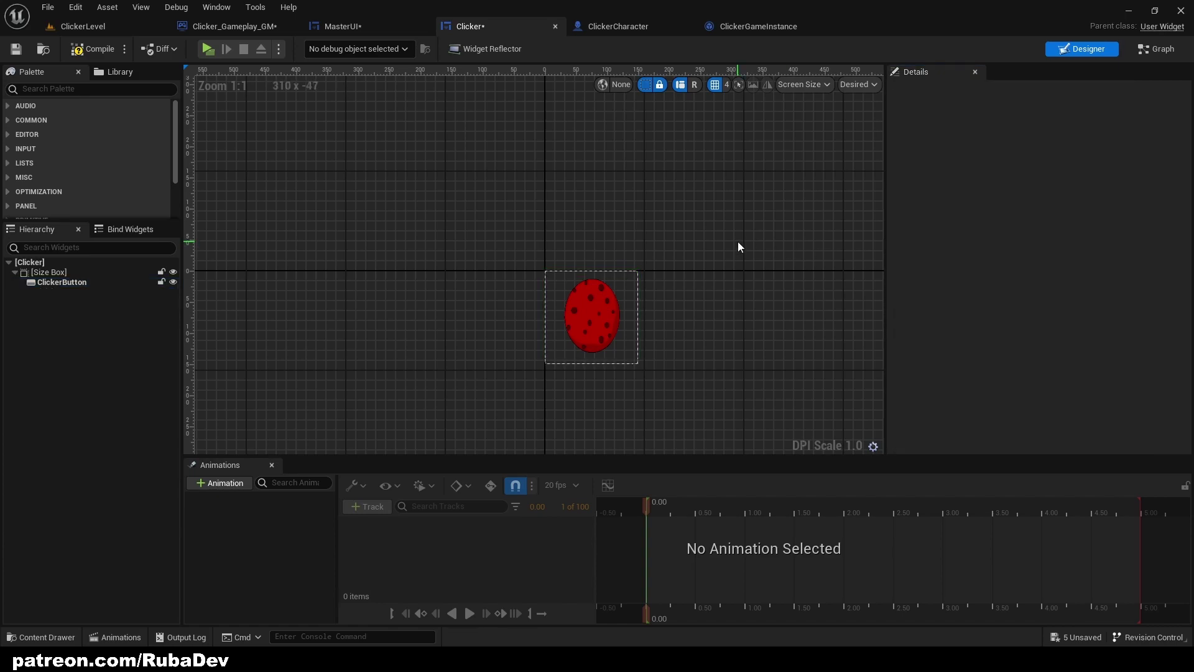
left_click(609, 297)
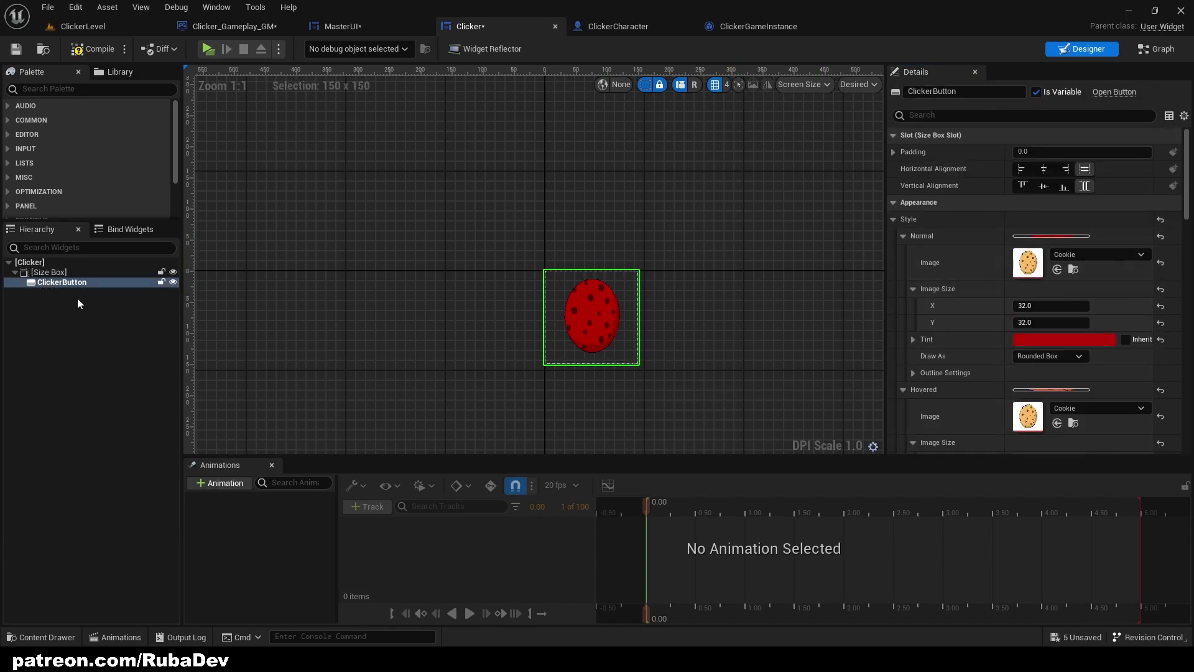
left_click(48, 272)
left_click(1041, 185)
type("200")
key("Return")
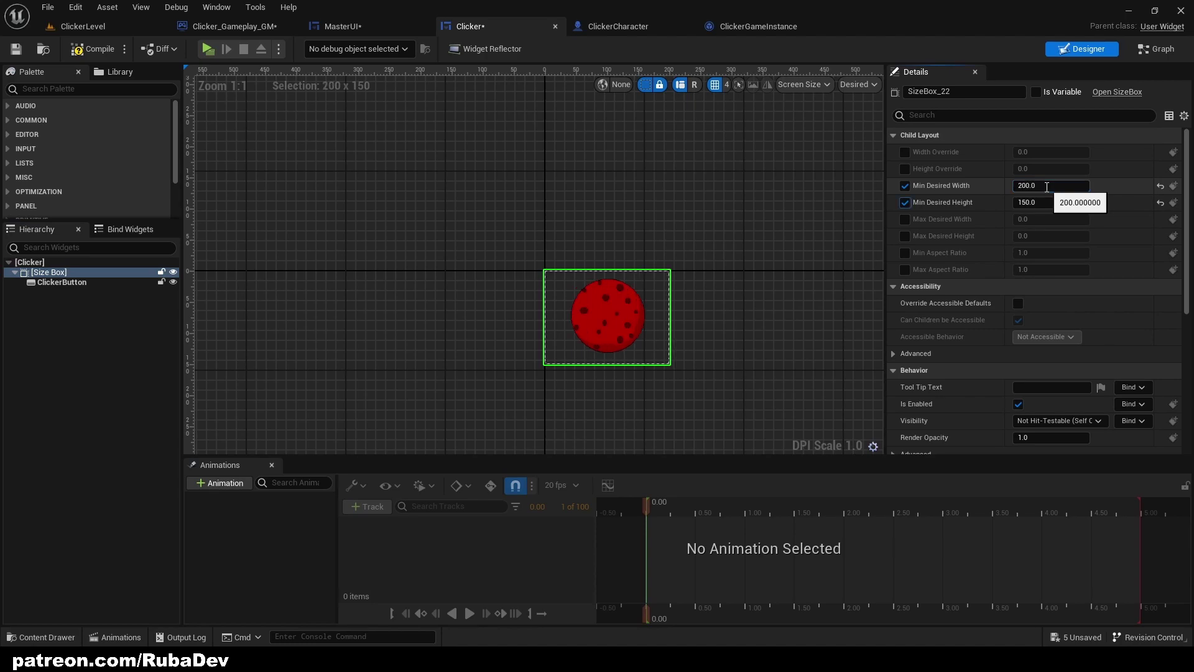
type("200")
key("Return")
type("150")
key("Return")
left_click(662, 240)
Reset the cookie button's Normal style tint so the cookie appears brown
left_click(625, 302)
scroll(678, 327, "up", 5)
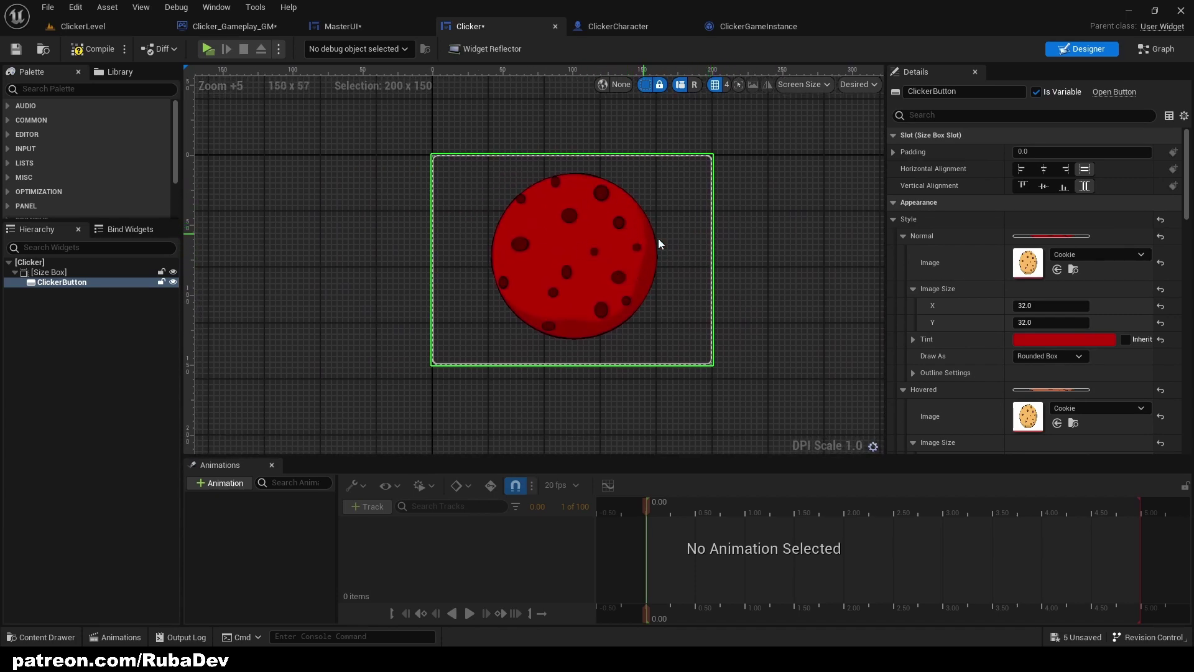
left_click(57, 274)
left_click(62, 283)
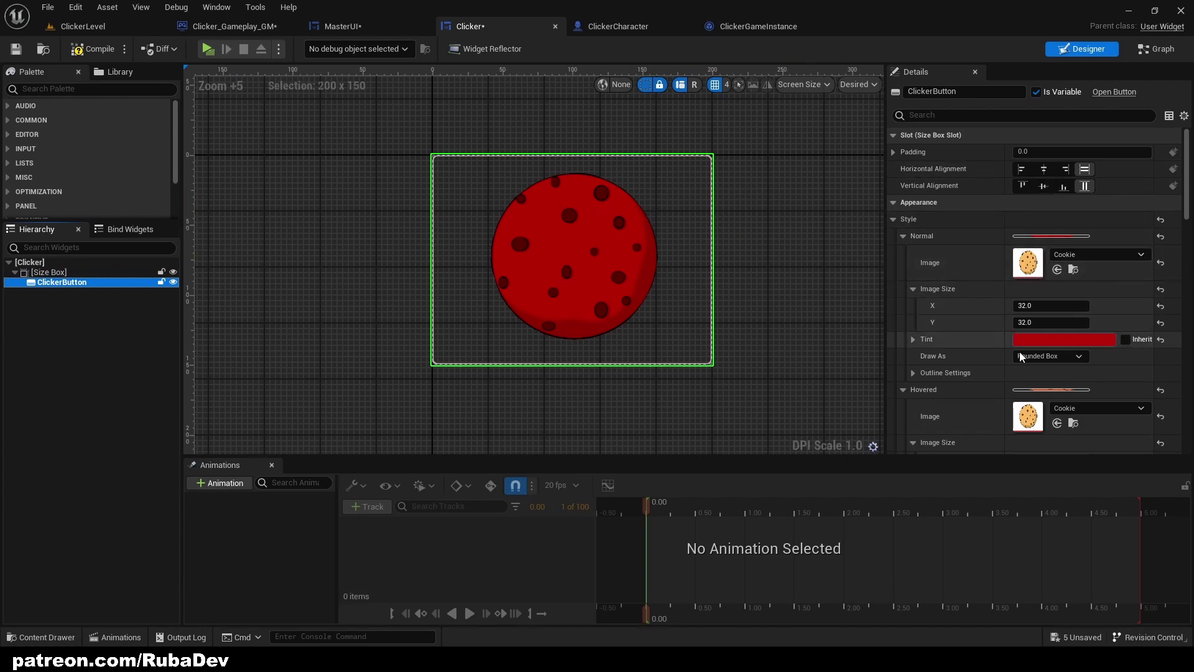
left_click(902, 237)
left_click(902, 237)
left_click(1076, 339)
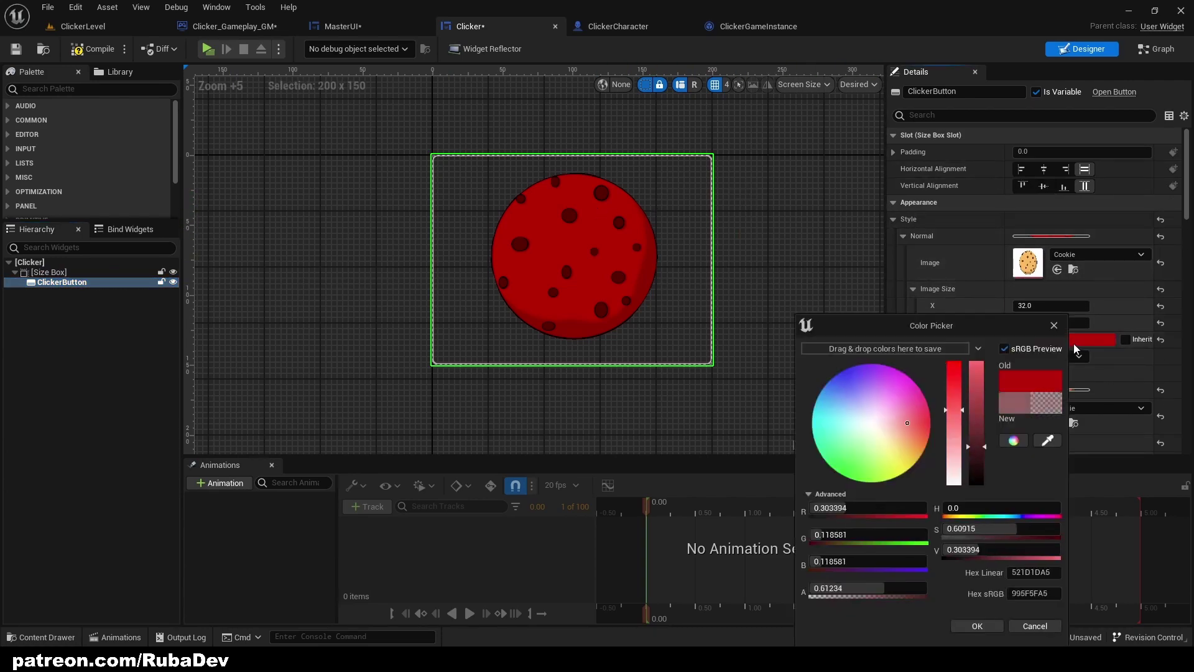
left_click(1149, 337)
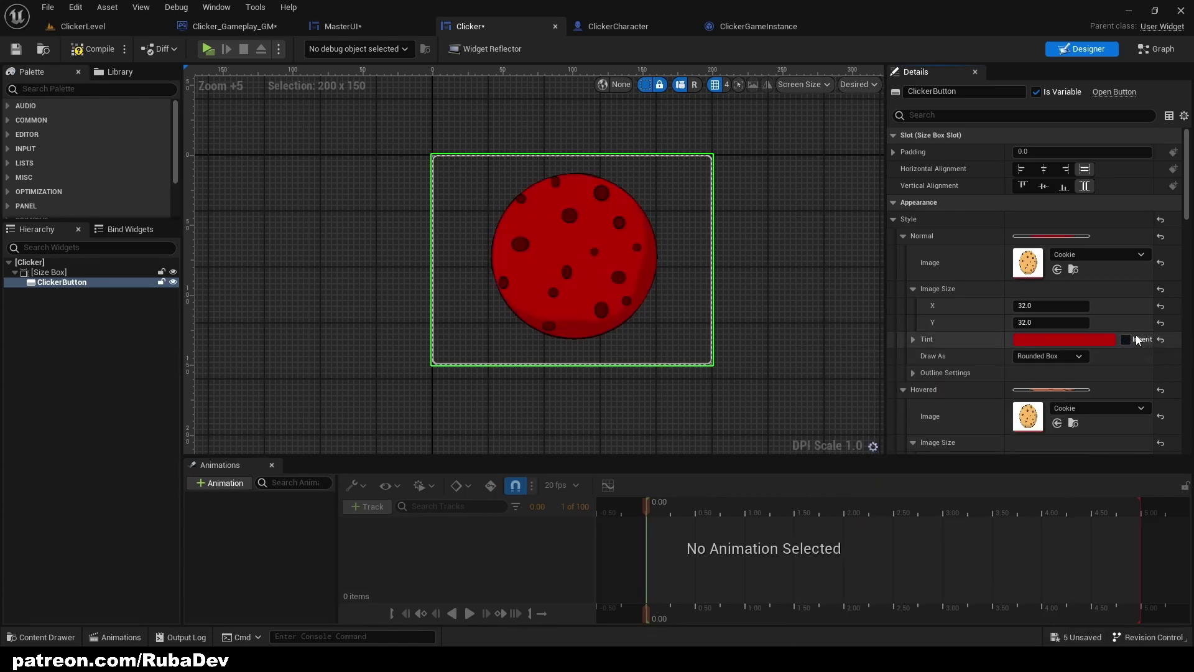
left_click(1160, 339)
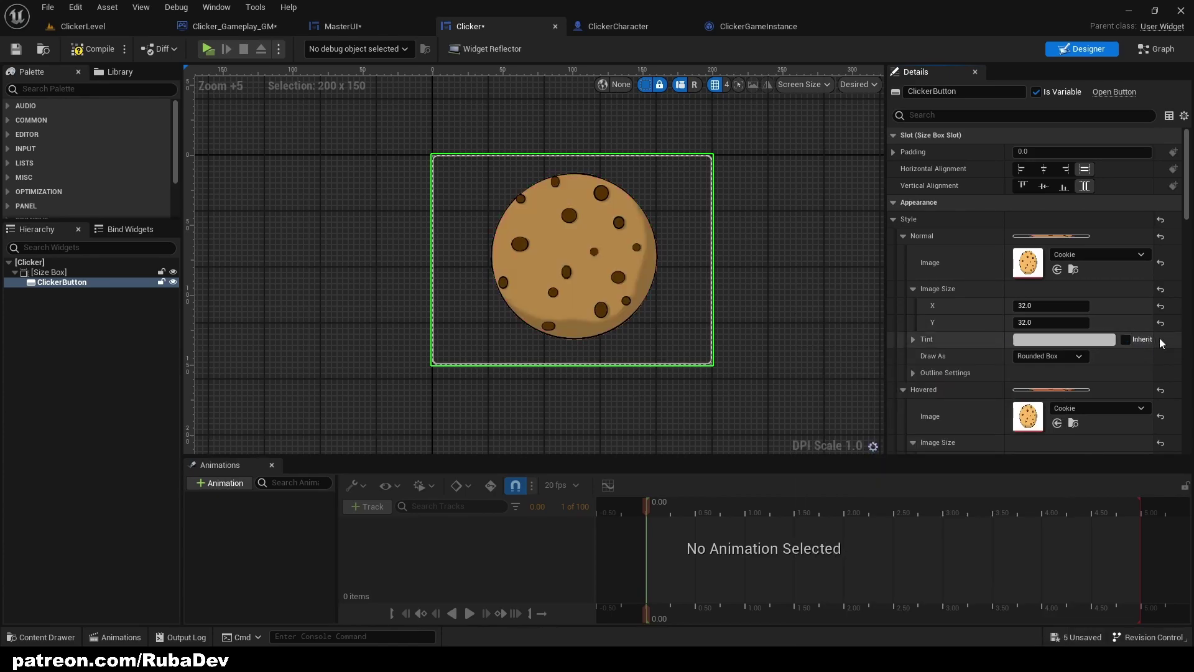
left_click(904, 237)
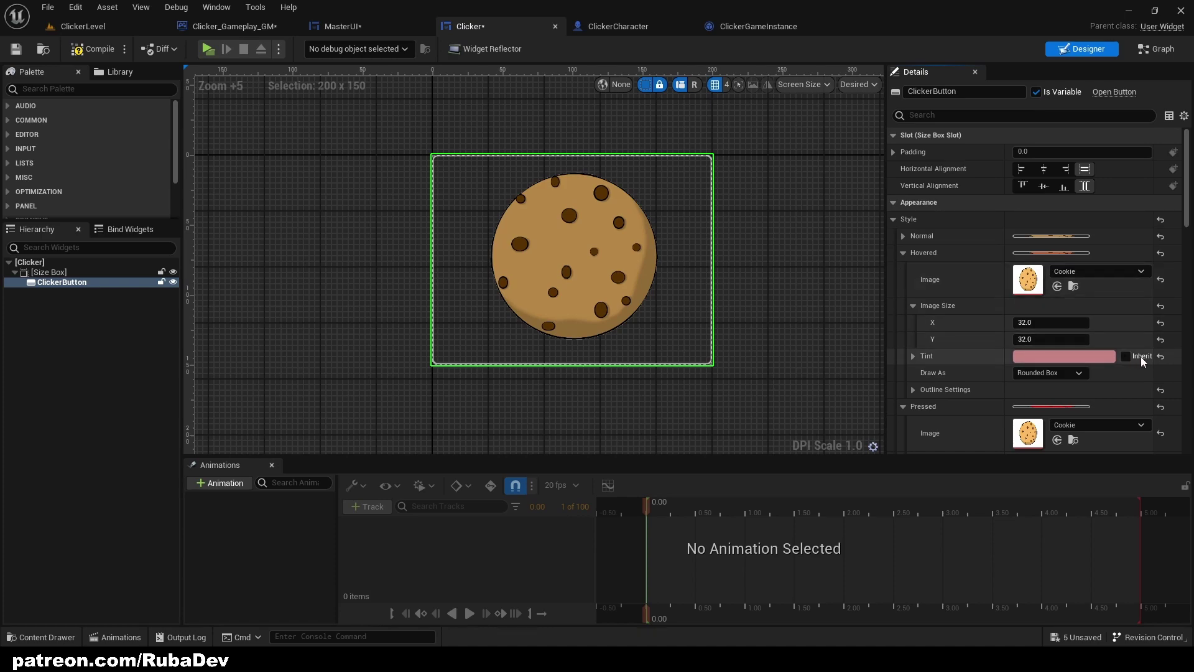
Reset the Hovered and Pressed style tints to their defaults
left_click(1160, 356)
scroll(1135, 391, "down", 1)
scroll(1136, 391, "down", 3)
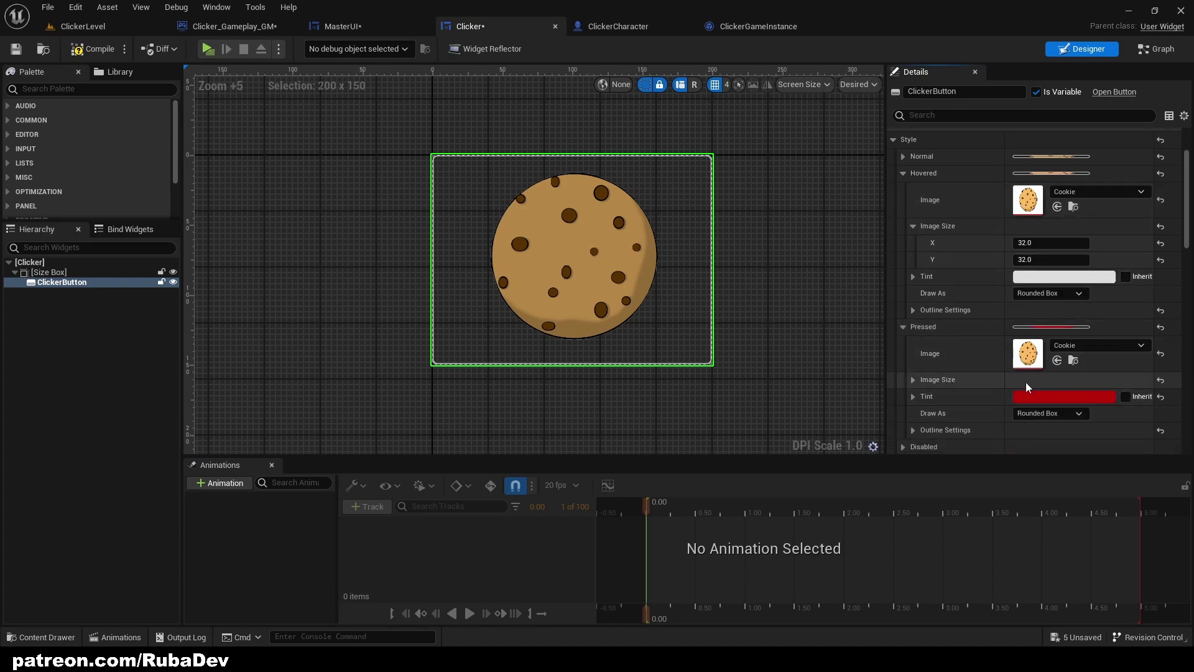
left_click(1161, 397)
left_click(902, 326)
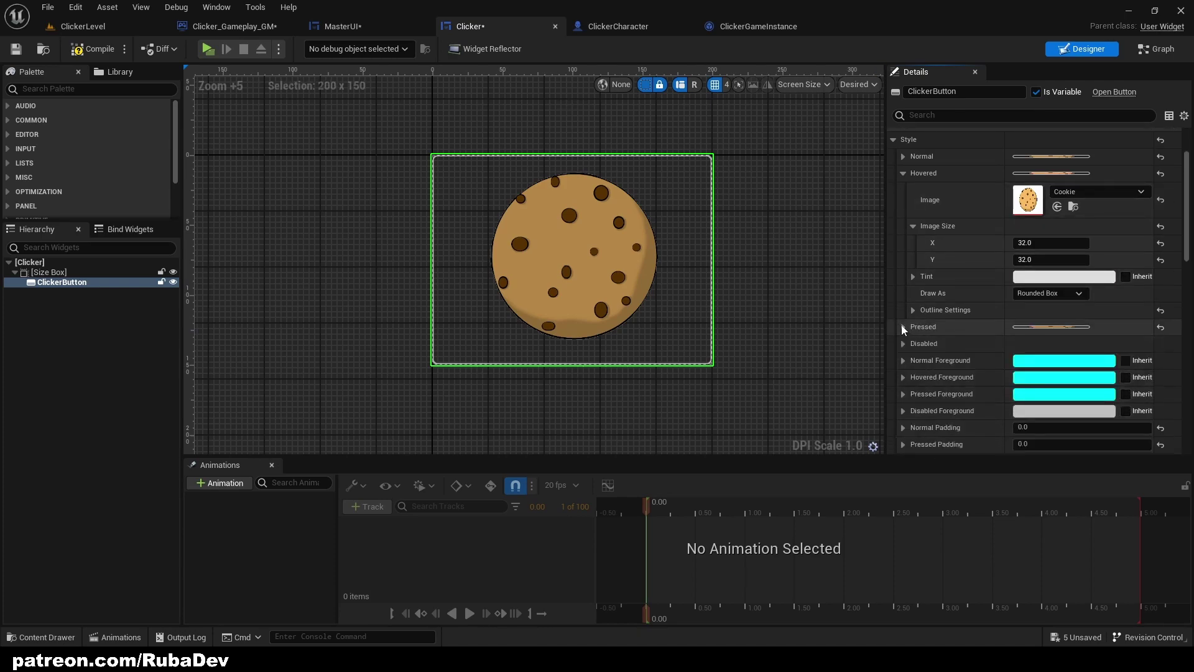
left_click(902, 173)
Compile the Clicker widget and play, clicking the brown cookie to raise the counter to 16
left_click(92, 48)
left_click(208, 48)
triple_click(606, 331)
double_click(606, 331)
double_click(606, 333)
double_click(606, 334)
left_click(589, 341)
triple_click(589, 340)
triple_click(594, 342)
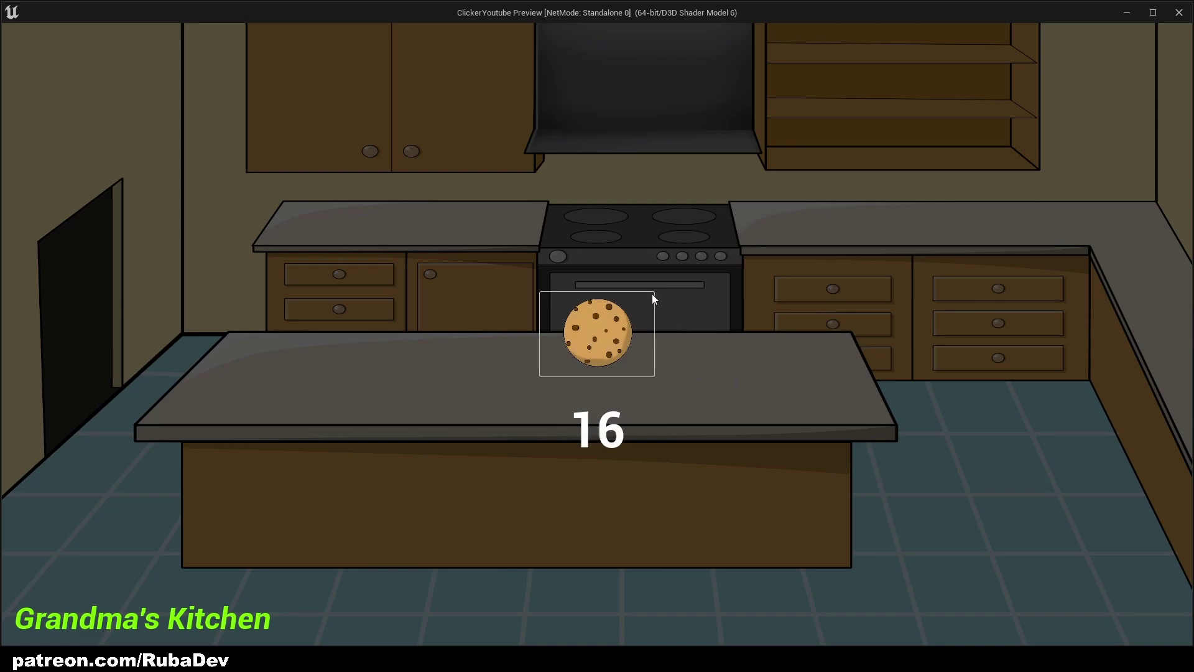
Stop the preview and make the cookie button fill its Size Box horizontally and vertically
key("Escape")
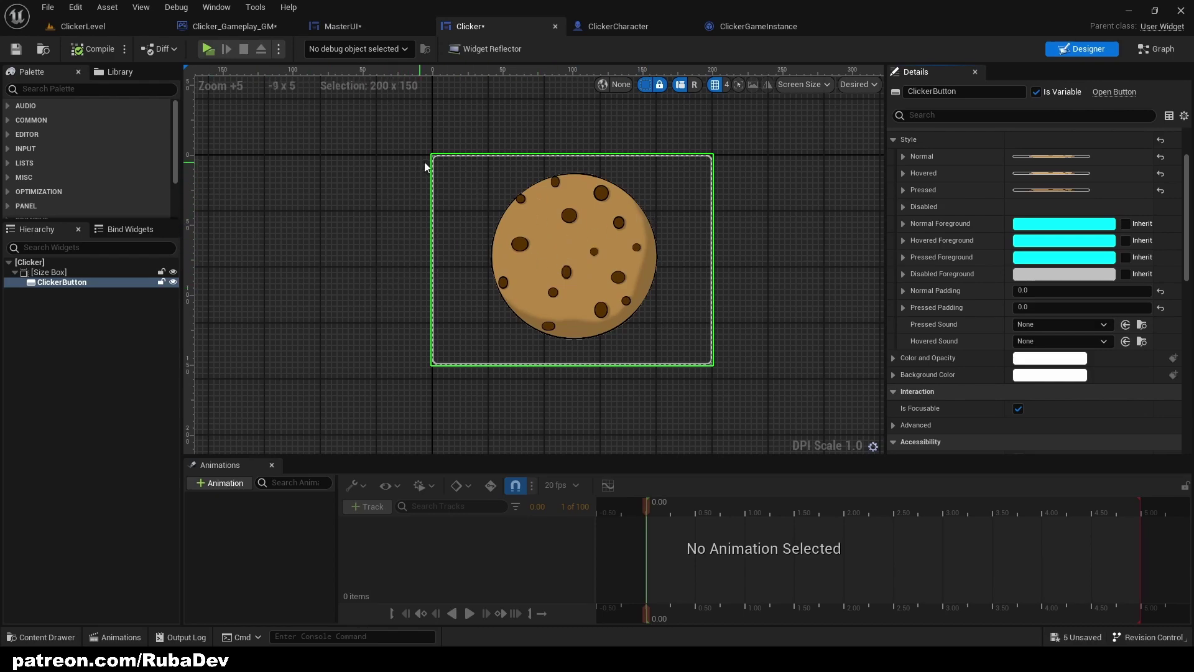
left_click(96, 274)
left_click(96, 281)
scroll(1003, 243, "up", 3)
left_click(1044, 168)
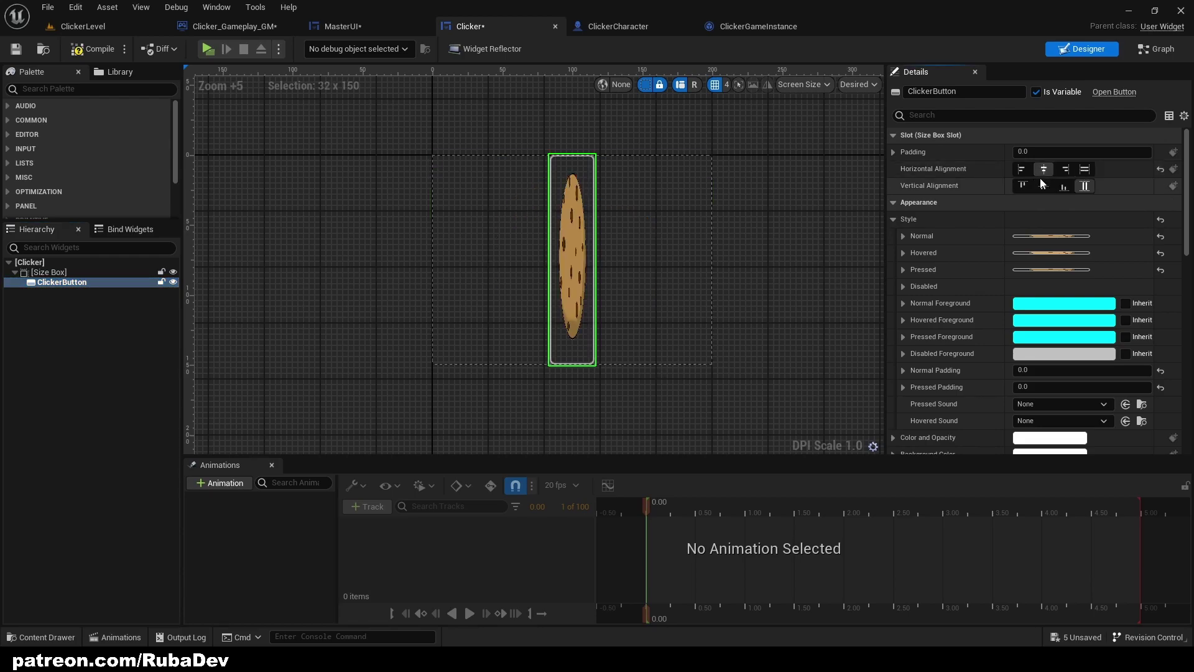
left_click(1044, 185)
left_click(1085, 168)
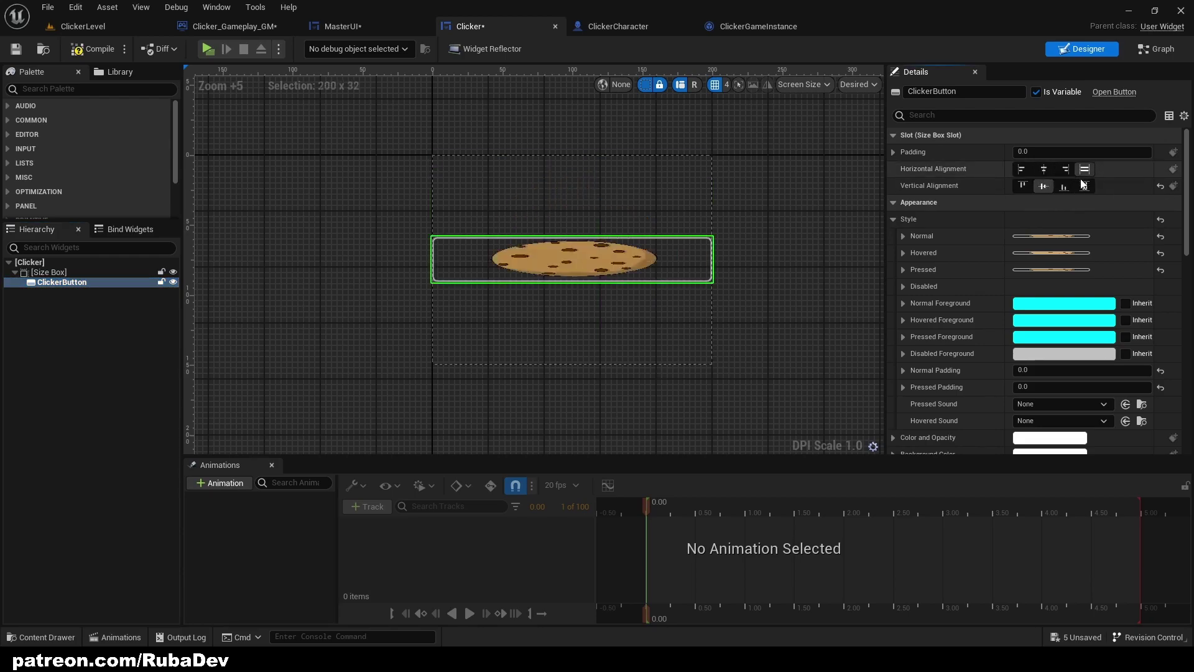
left_click(1084, 186)
Set the Normal style's outline width to 0
left_click(910, 236)
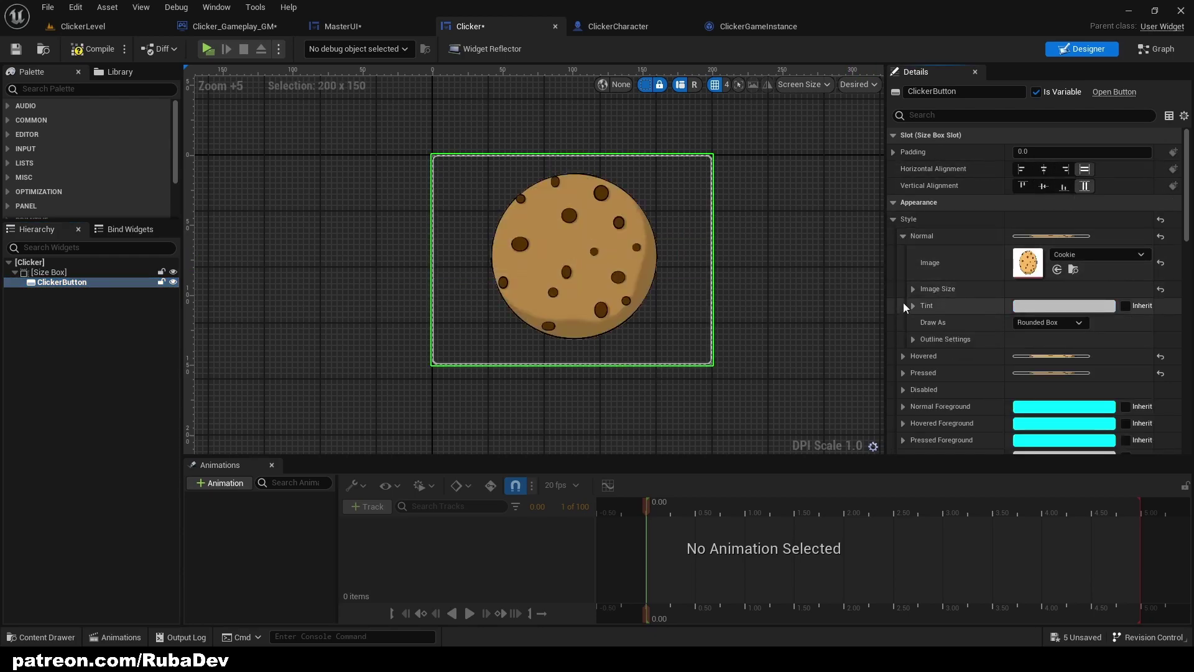
left_click(913, 339)
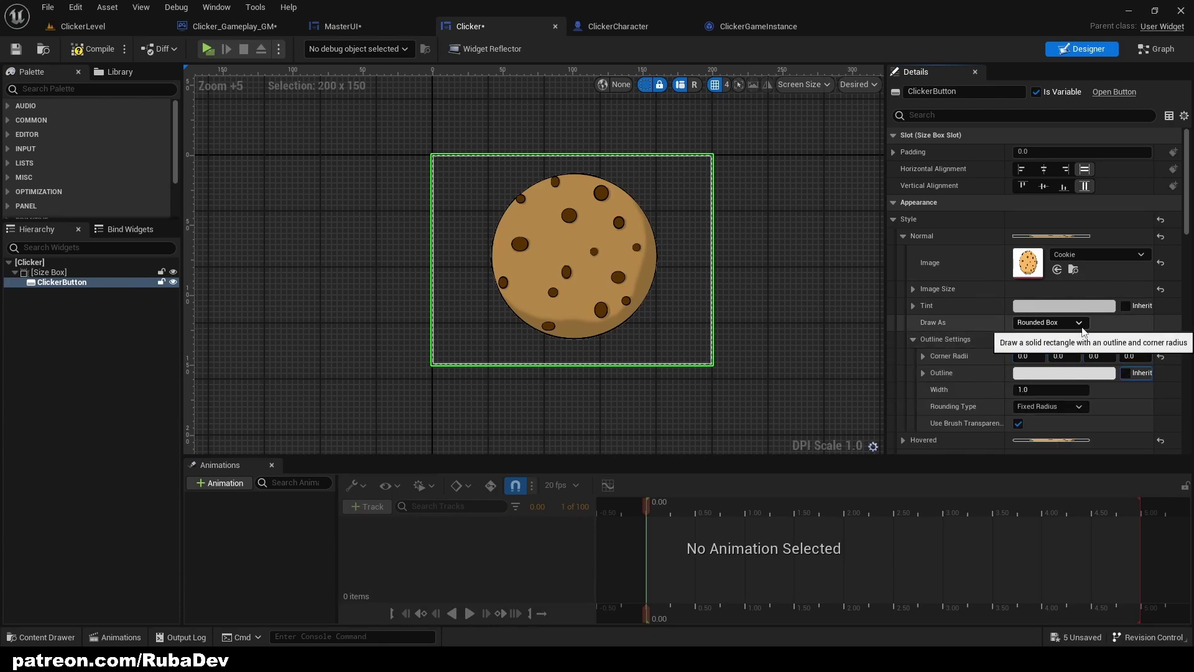
key("Tab")
type("0")
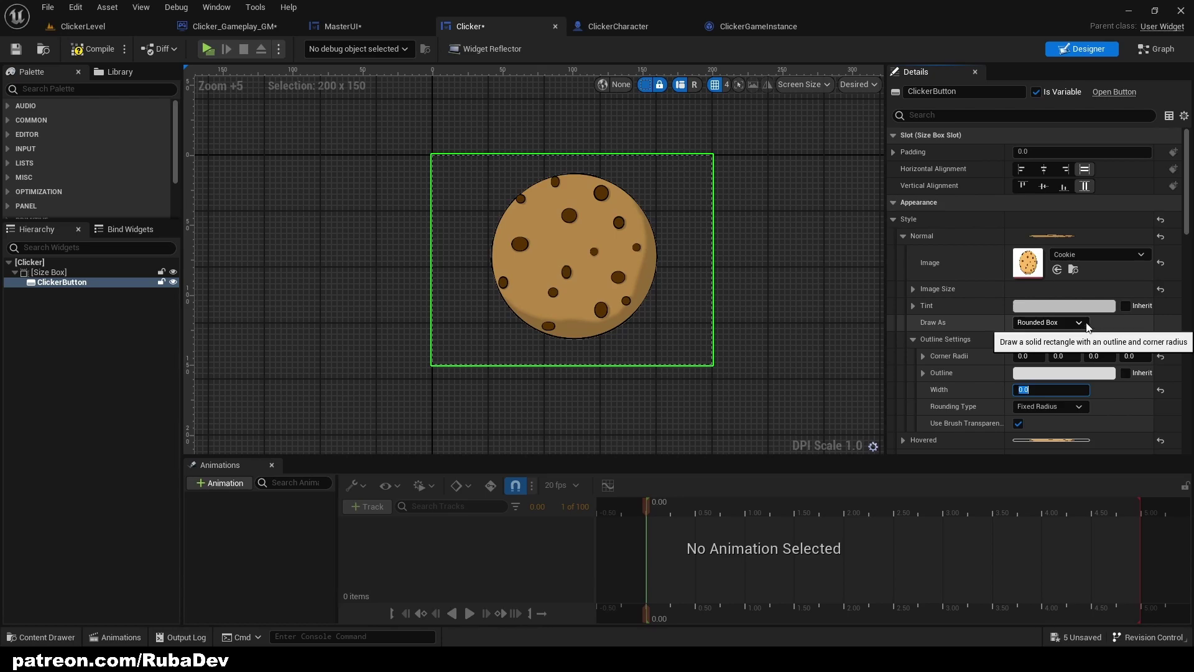
right_click(1051, 236)
left_click(1091, 264)
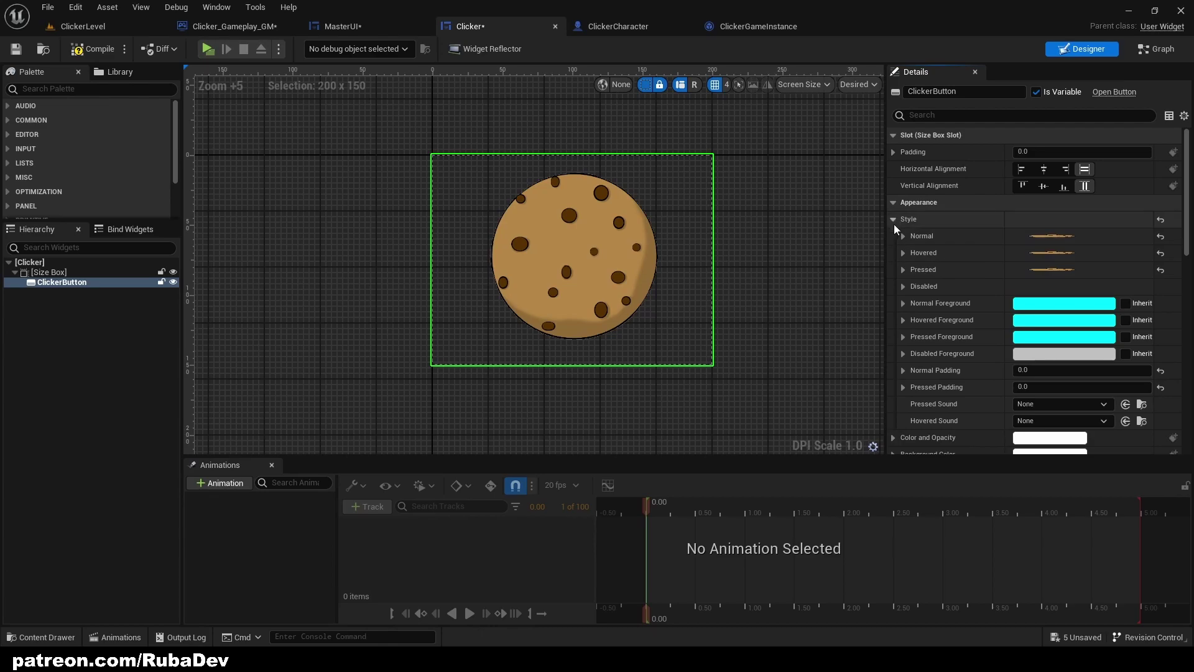
Set the Pressed style's image size to 28 by 28
left_click(903, 270)
left_click(913, 322)
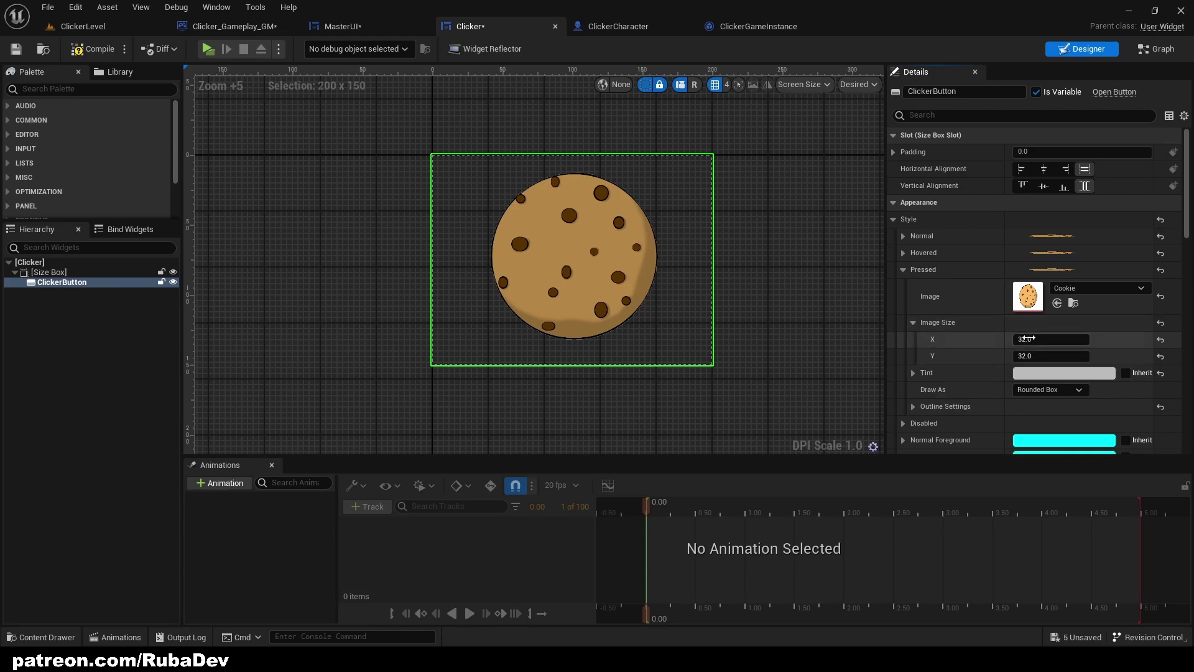
left_click(1051, 339)
type("30")
key("Return")
left_click(1061, 341)
type("28")
left_click(1081, 349)
type("28")
key("Return")
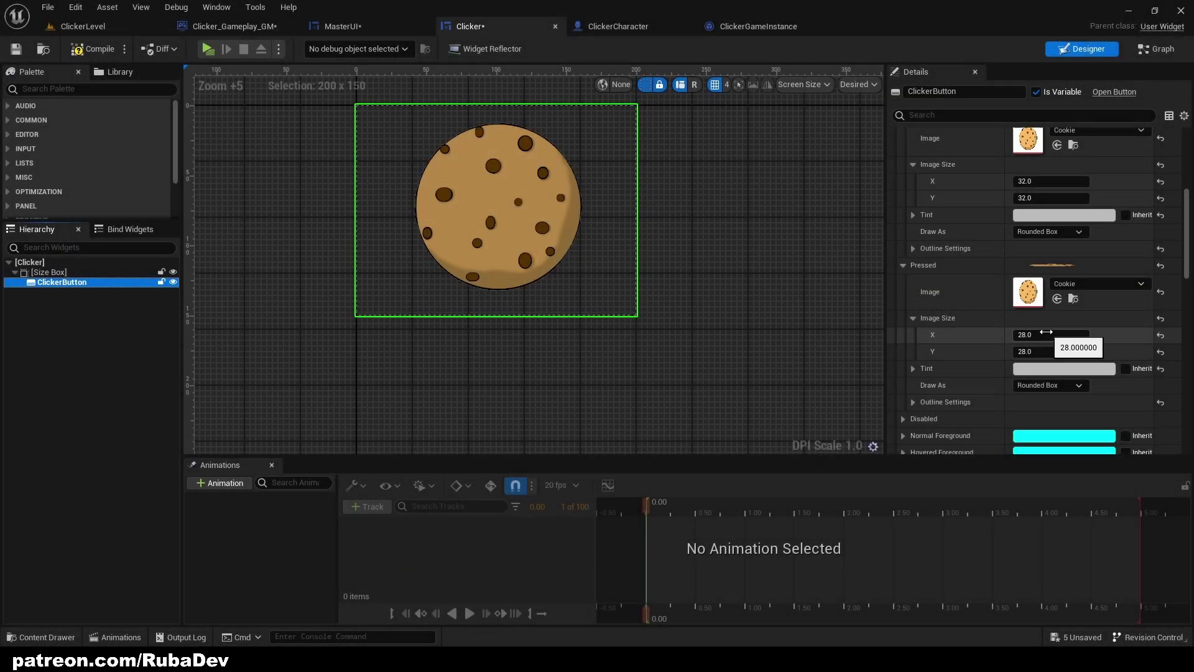
left_click(1040, 337)
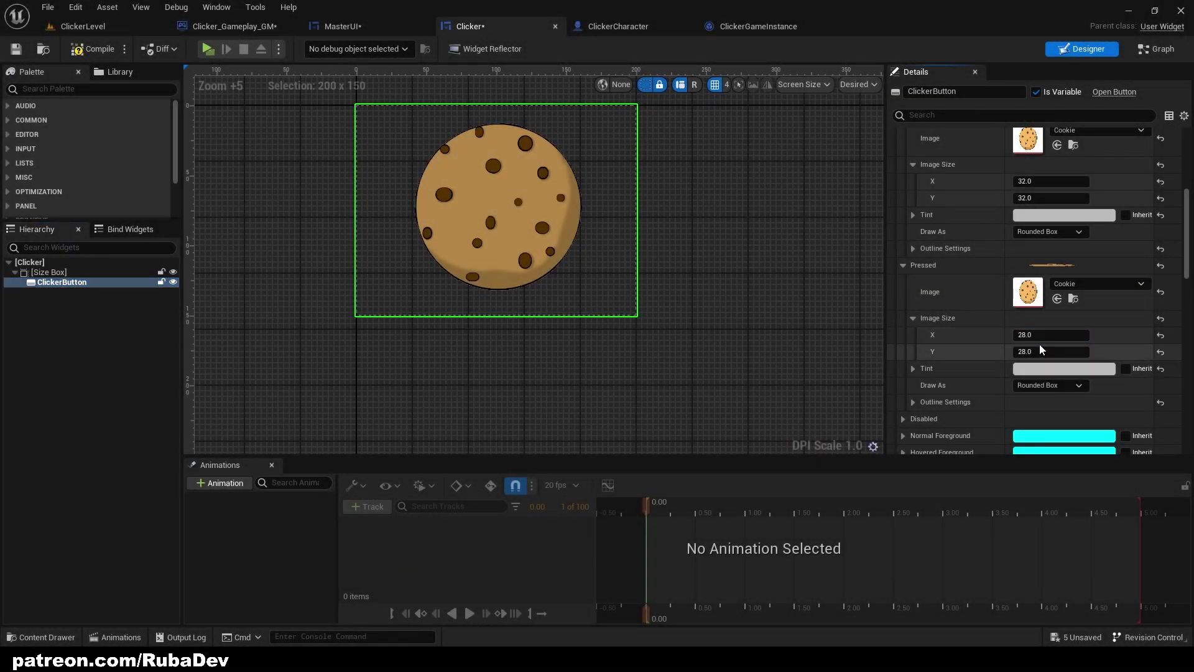
key("Return")
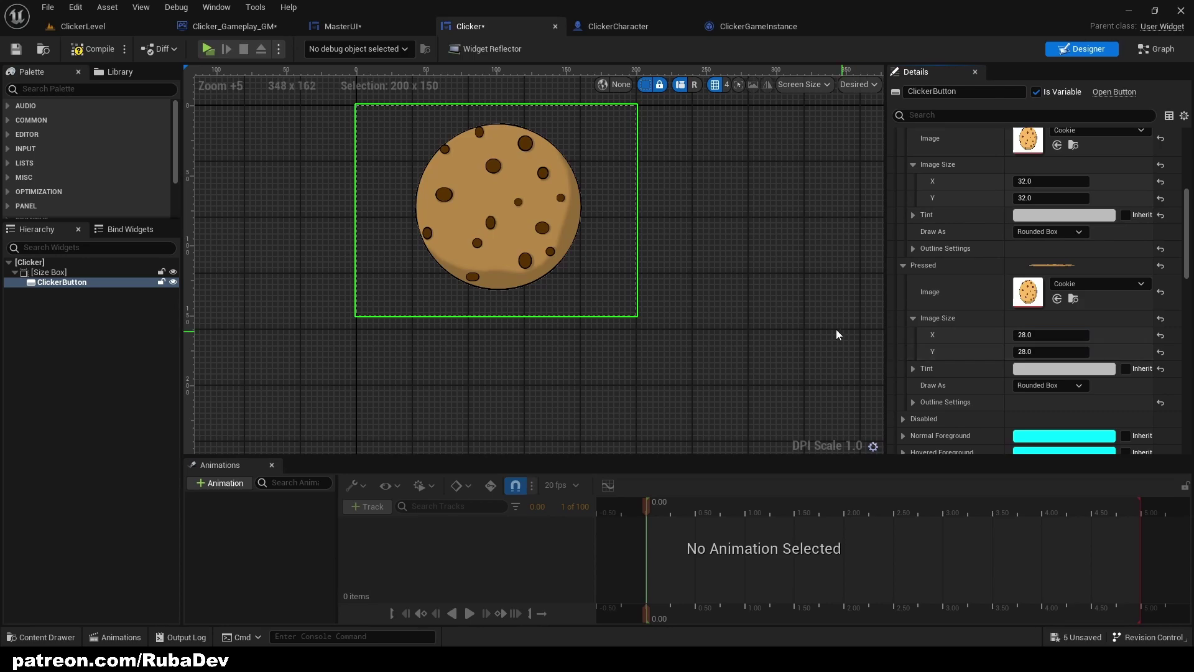
Replace the Size Box around the cookie button with an Overlay
left_click(823, 324)
left_click(50, 283)
left_click(47, 273)
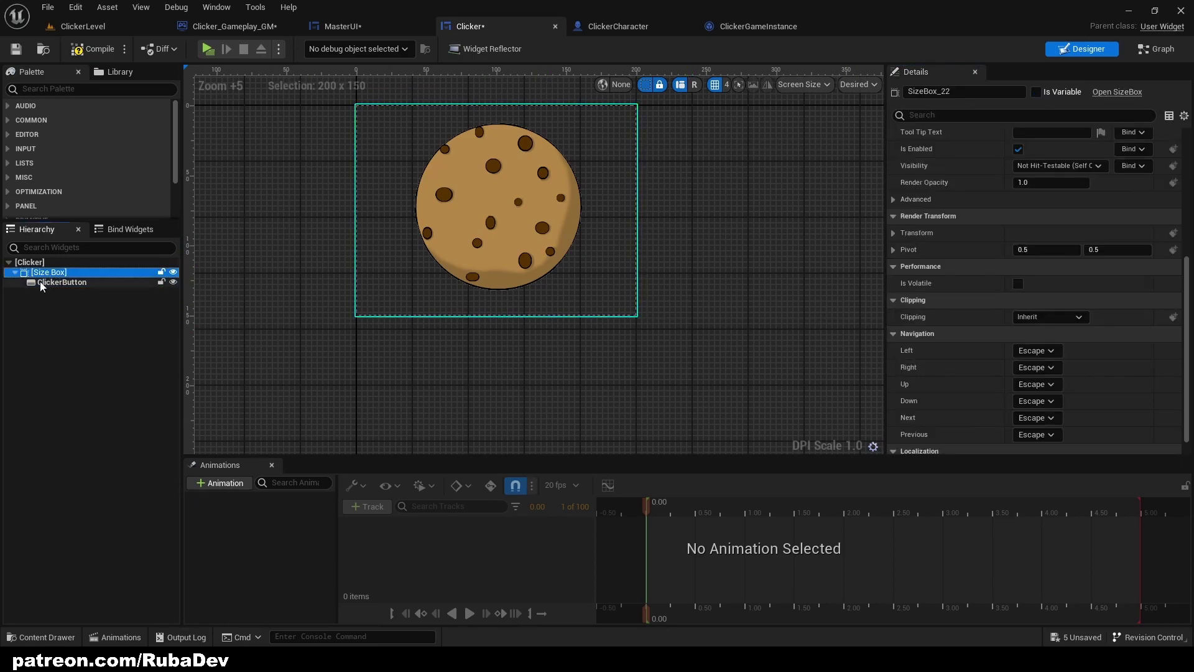
left_click(51, 282)
left_click(48, 274)
right_click(55, 275)
mouse_move(109, 402)
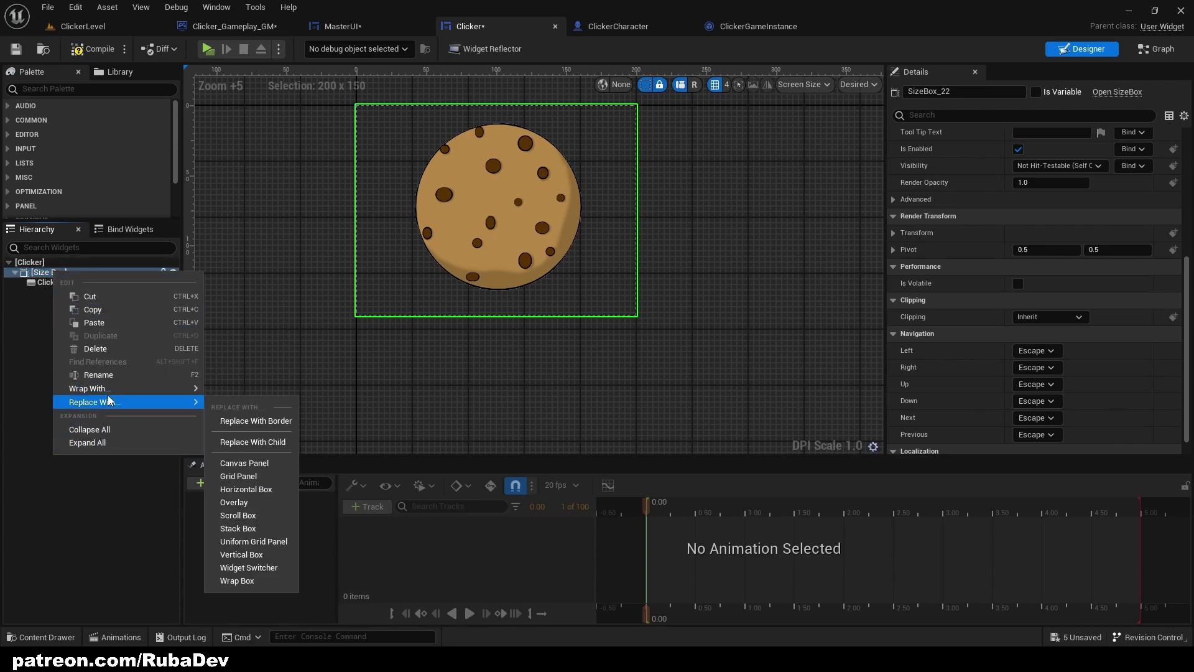
left_click(235, 502)
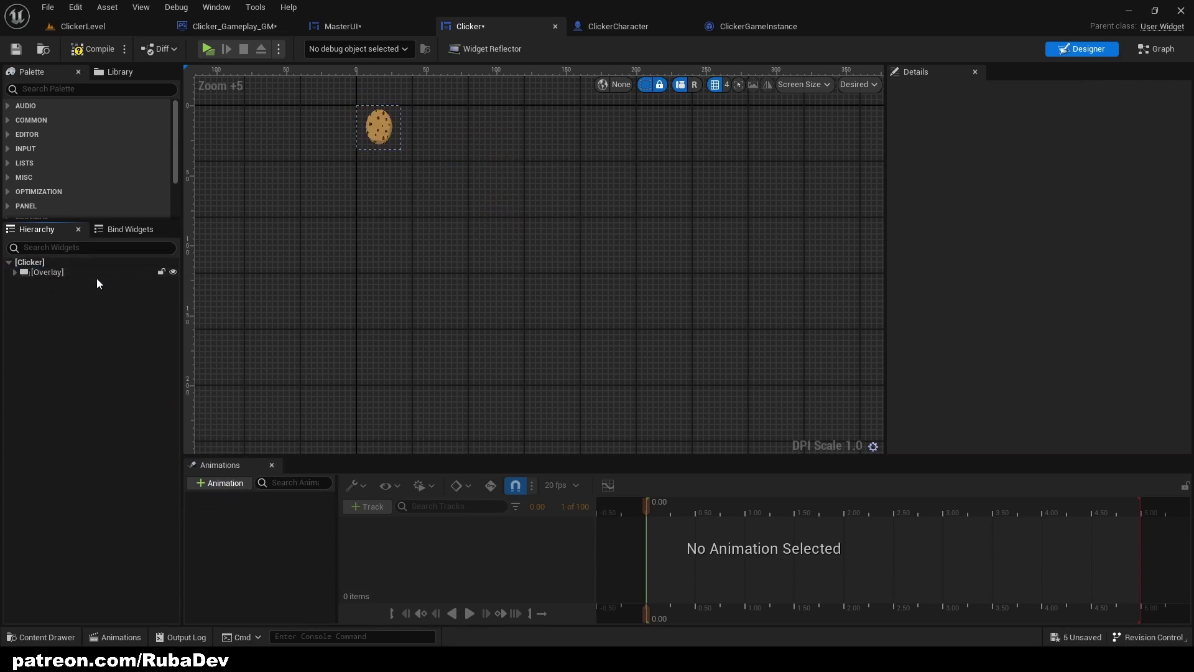
Try a Normal image size of 100 by 50 and check the cookie in MasterUI
left_click(46, 275)
left_click(58, 281)
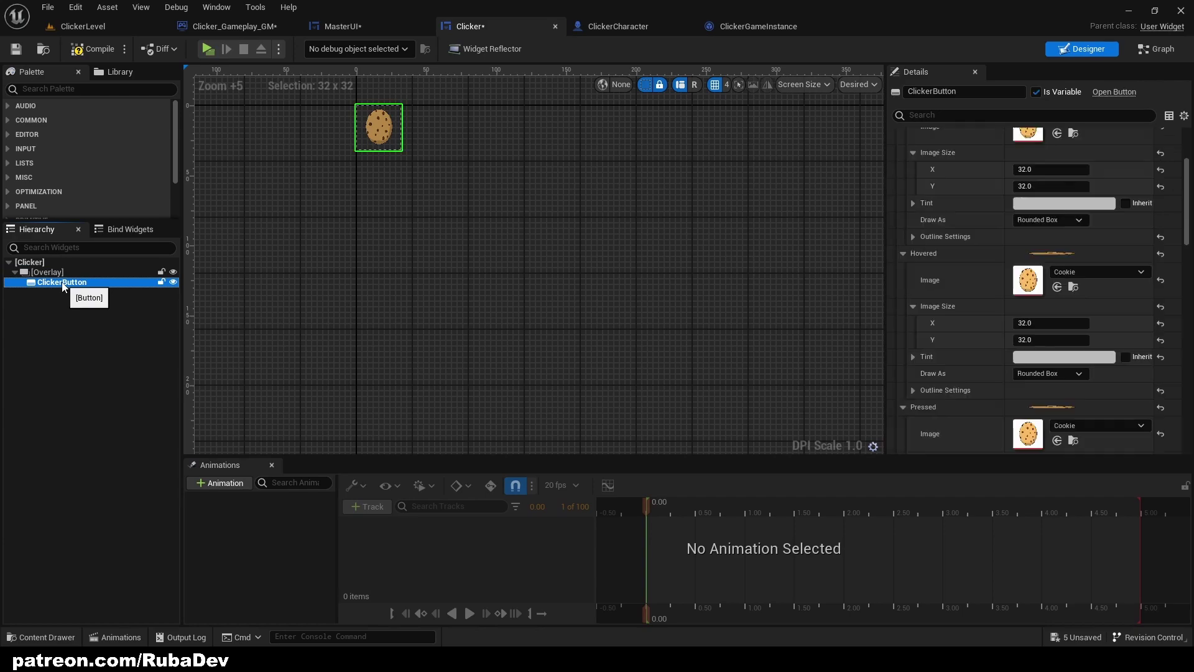
scroll(992, 313, "up", 3)
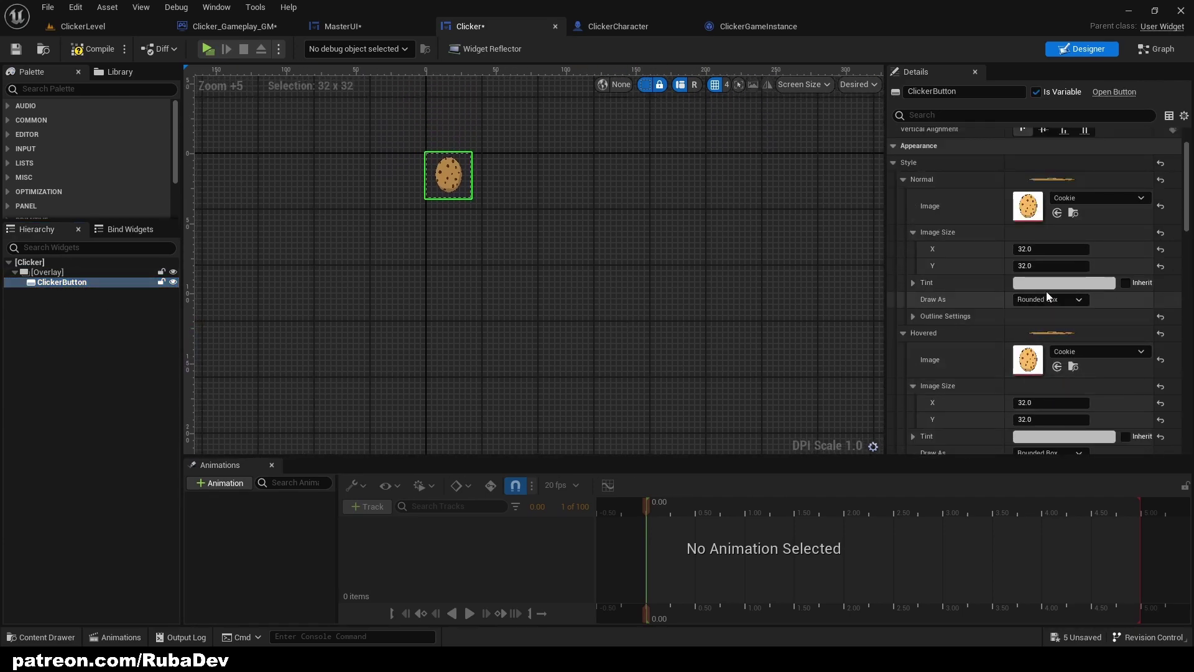
left_click(1082, 248)
type("100")
key("Tab")
type("50")
key("Return")
type("1")
left_click(404, 26)
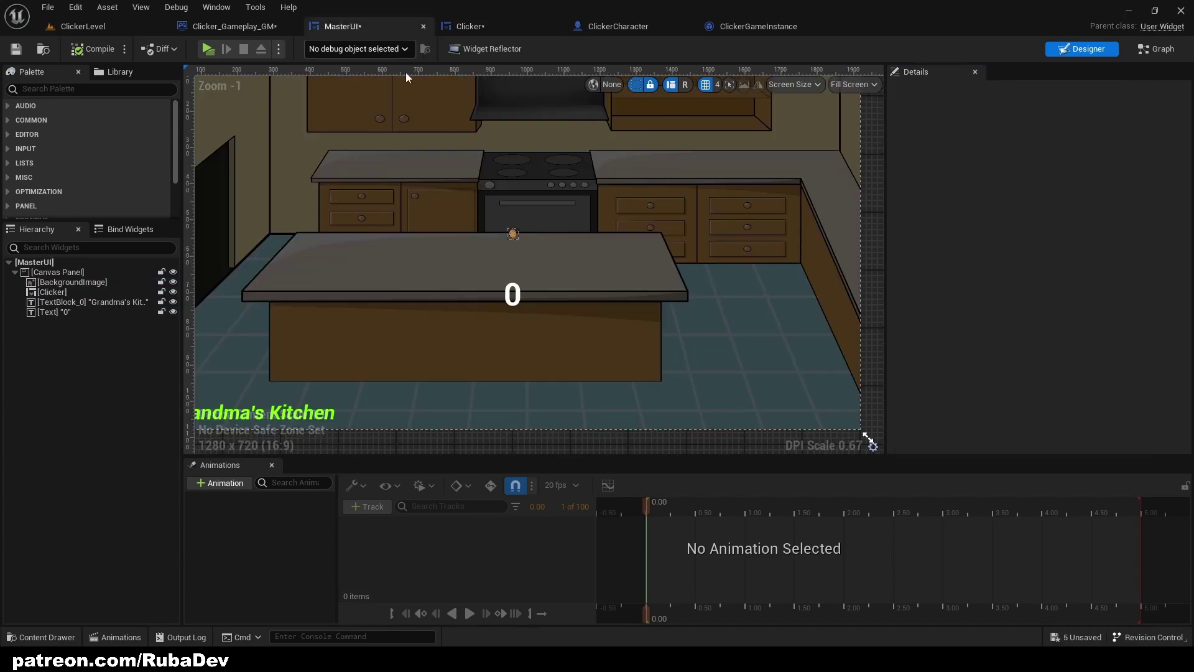
left_click(506, 231)
left_click(491, 26)
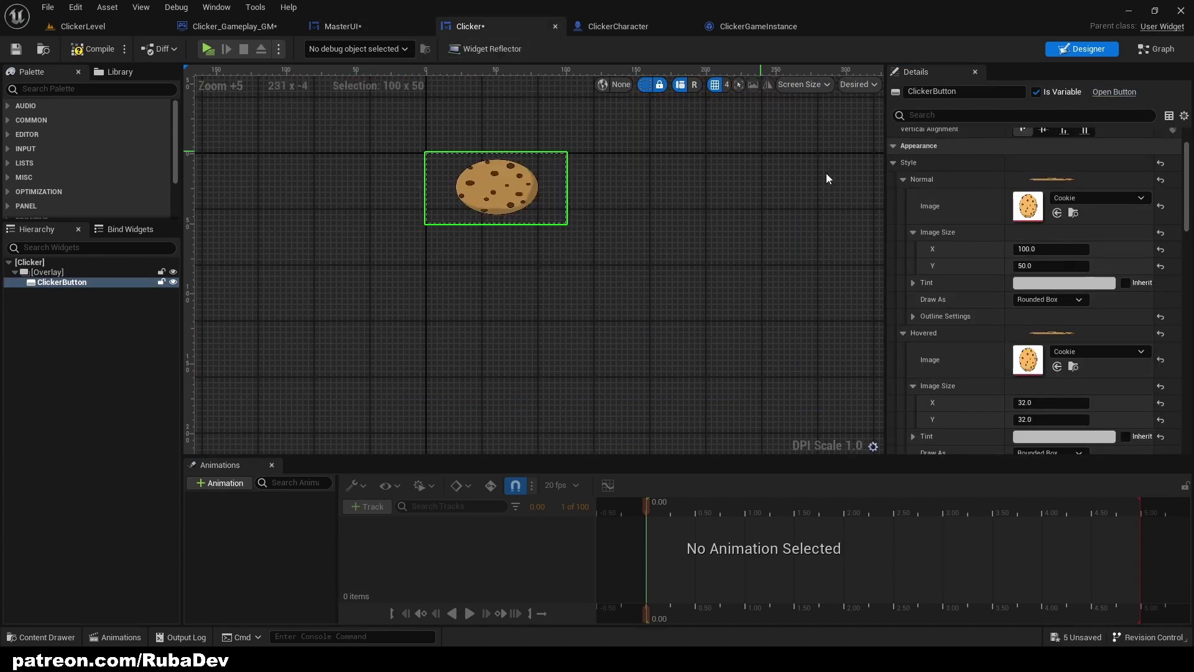
Set the Normal style's image size to 150 by 100
left_click(1037, 249)
type("150")
key("Tab")
type("5")
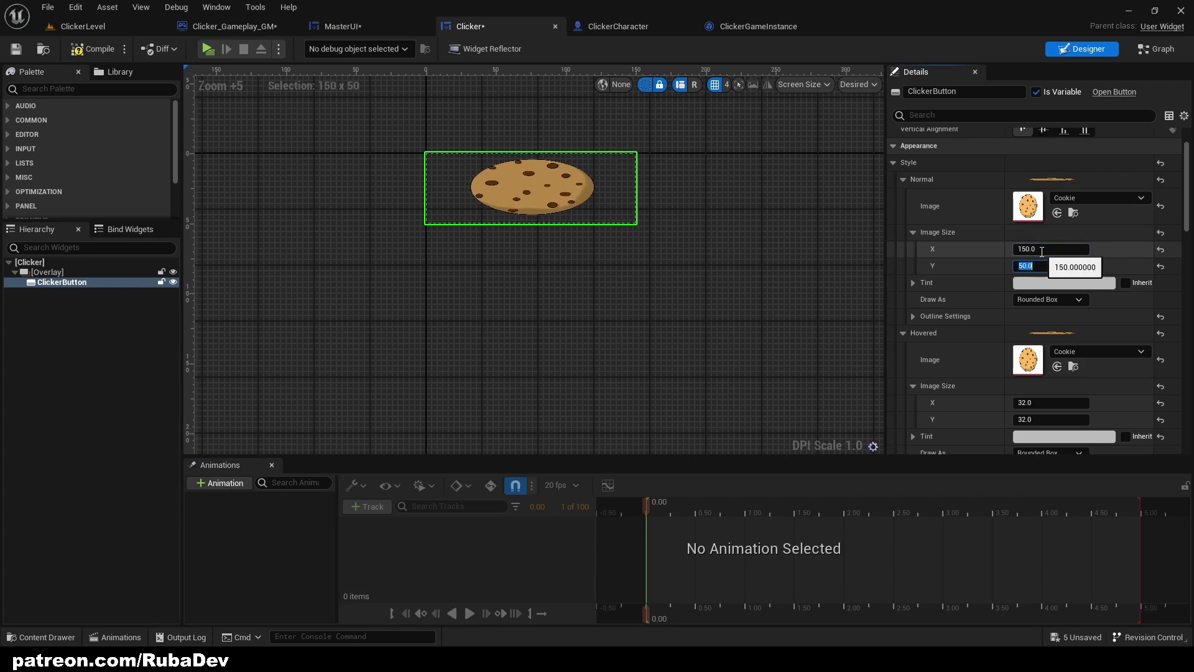
key("Return")
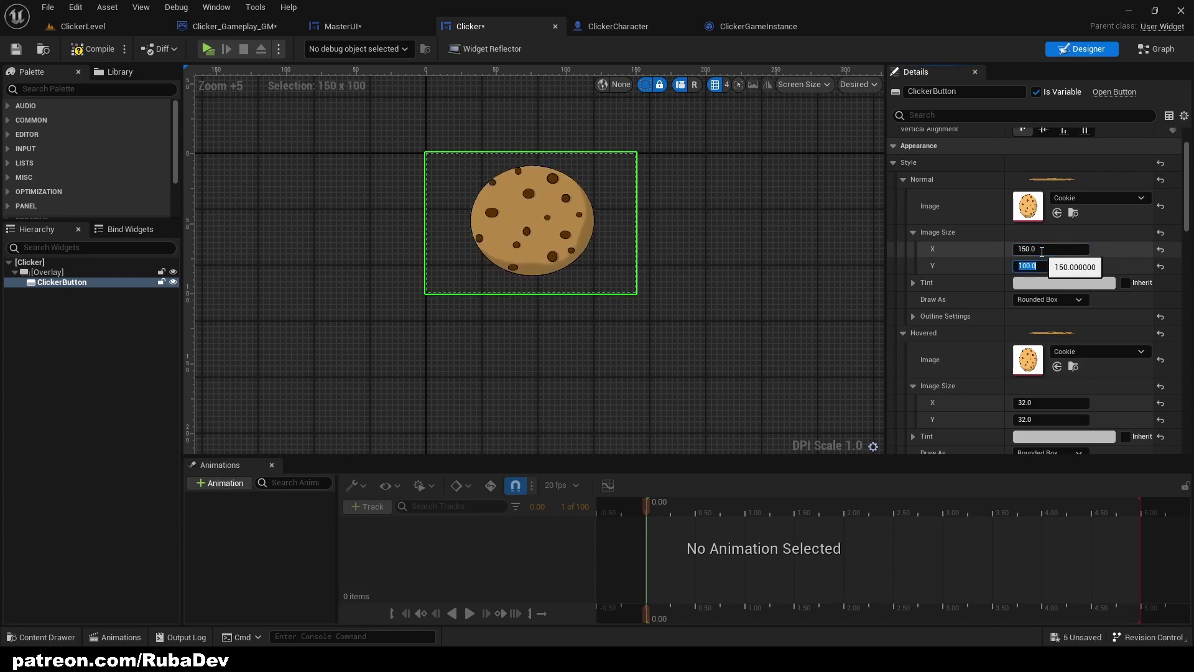
type("150")
key("Return")
type("120")
key("Return")
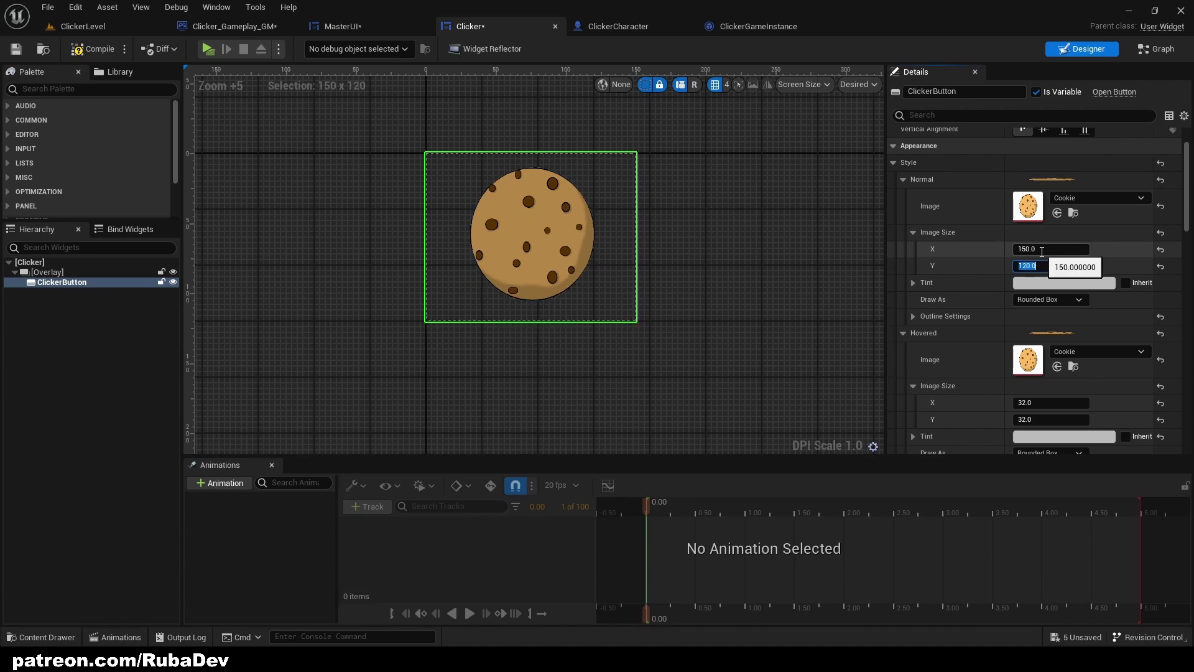
type("100")
key("Return")
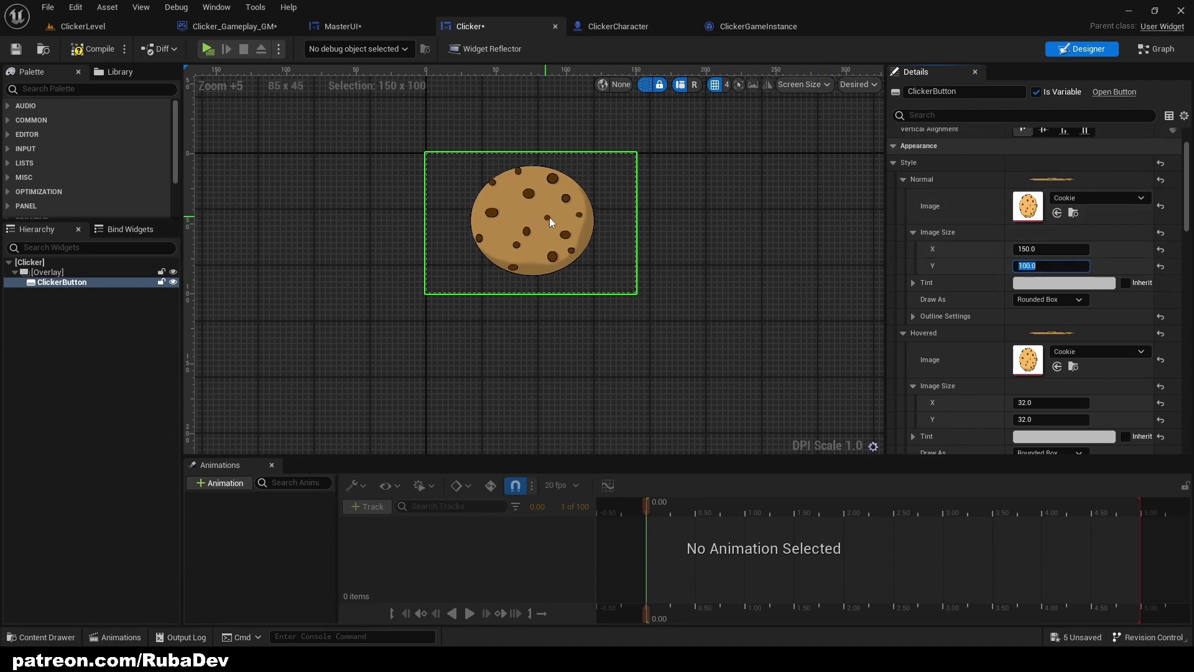
left_click(1041, 249)
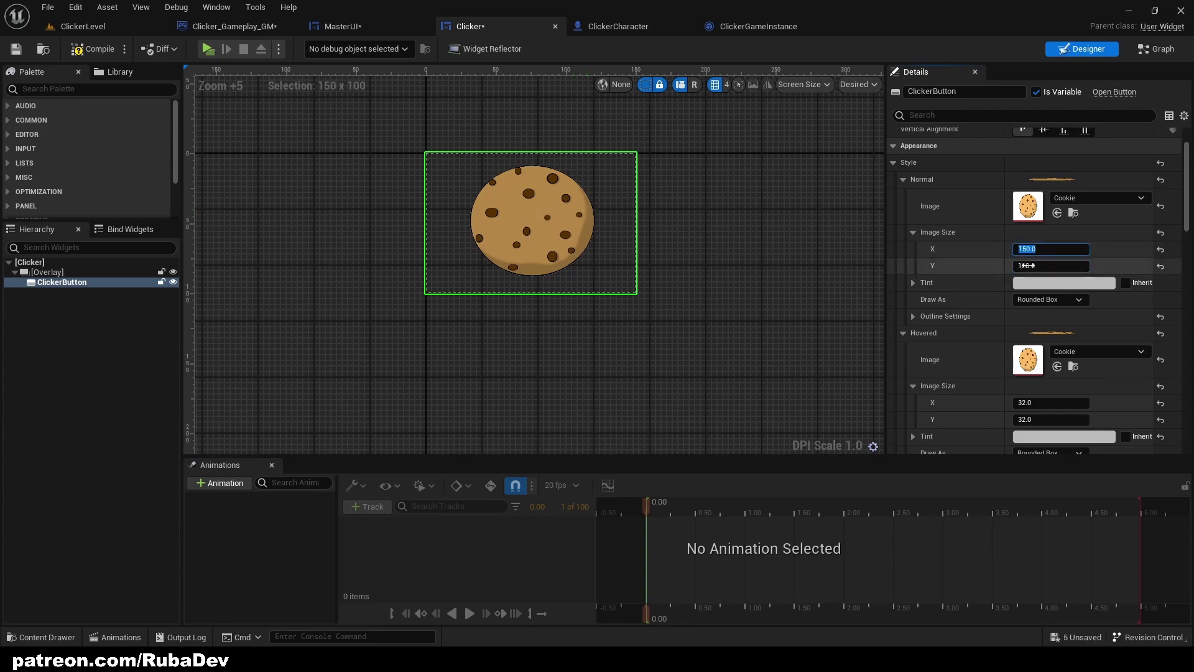
Set the Hovered style's image size to 150 by 100
scroll(1016, 360, "down", 1)
left_click(1033, 383)
type("150")
left_click(1033, 399)
type("96.0")
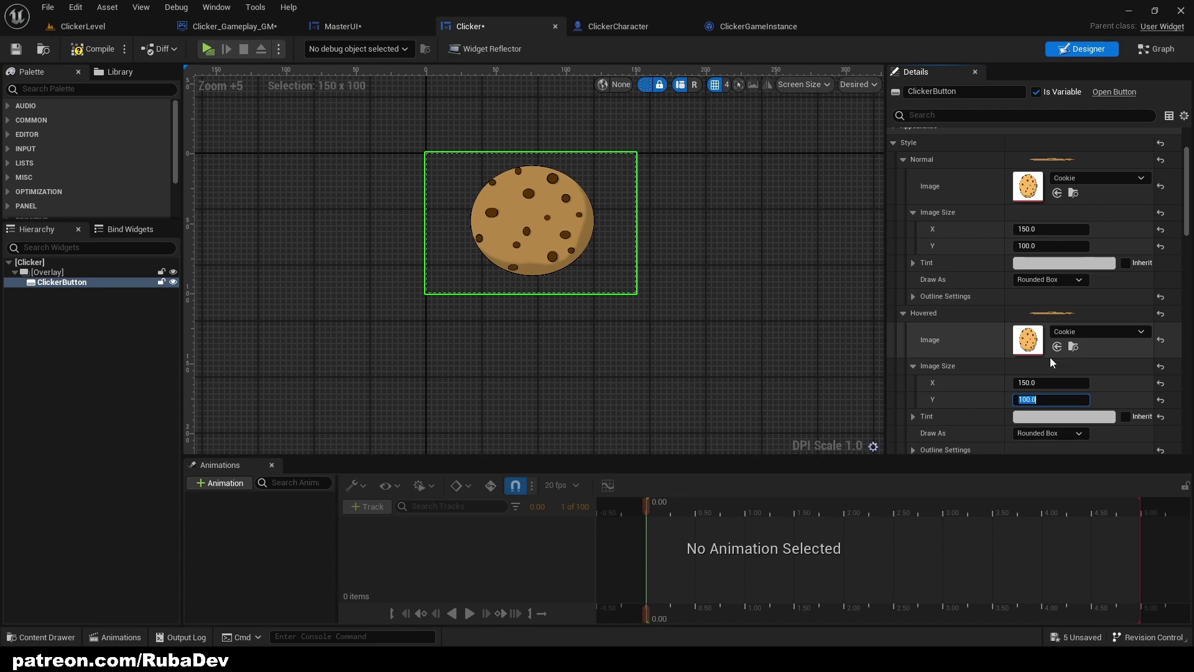
scroll(1035, 360, "down", 2)
scroll(1036, 337, "down", 2)
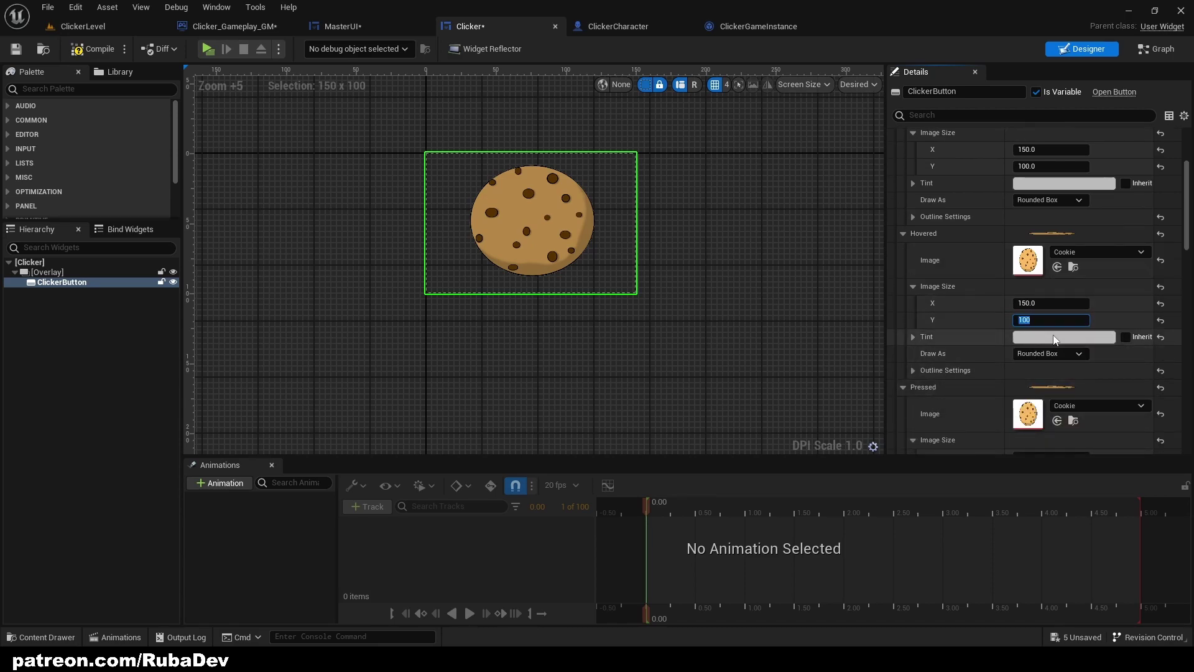
type("97")
scroll(1049, 327, "down", 1)
key("Return")
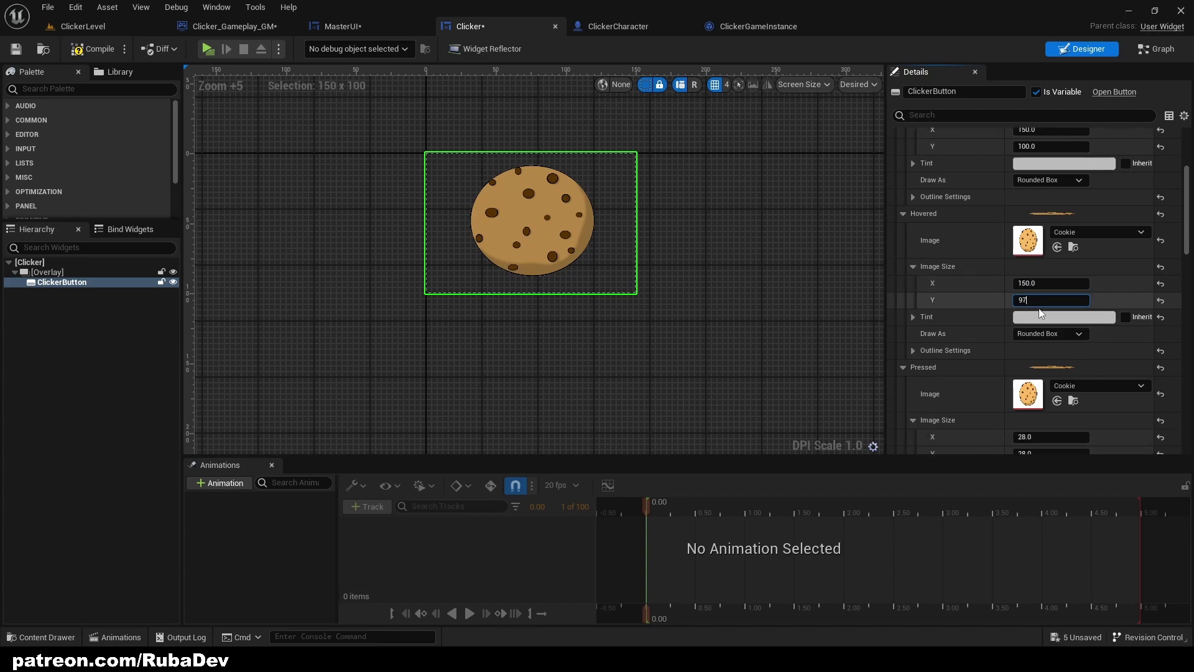
key("Return")
scroll(1065, 275, "down", 7)
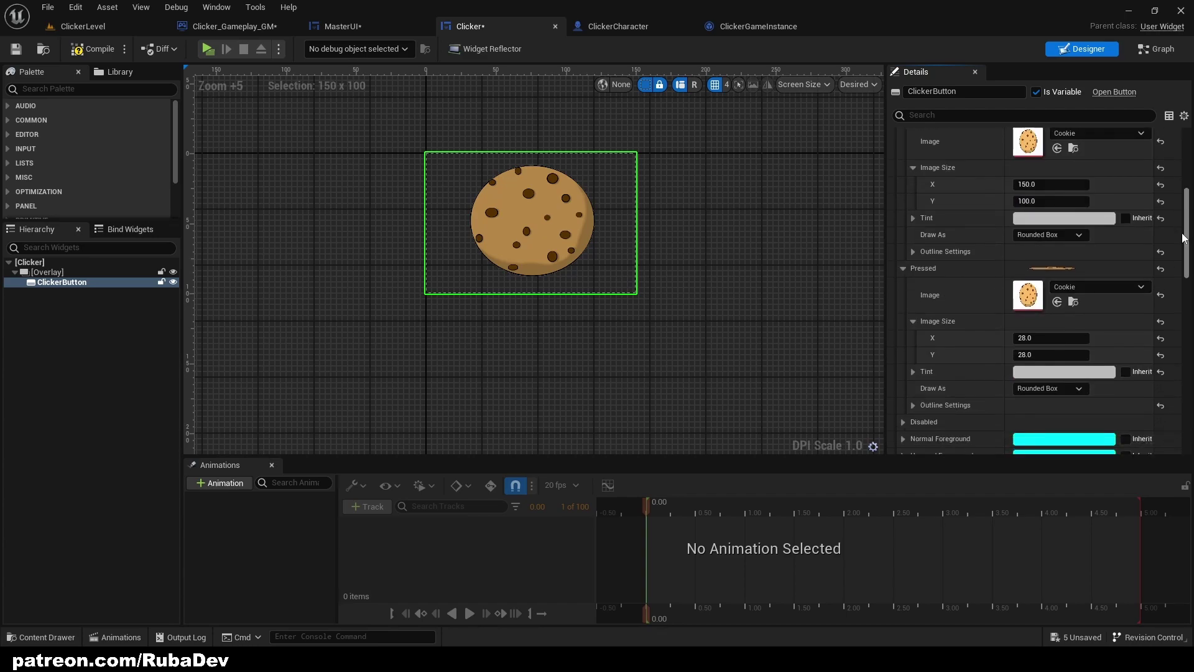
Set the Pressed style's image size to 100 by 50
left_click_drag(1054, 302, 1032, 302)
left_click(1059, 302)
type("15")
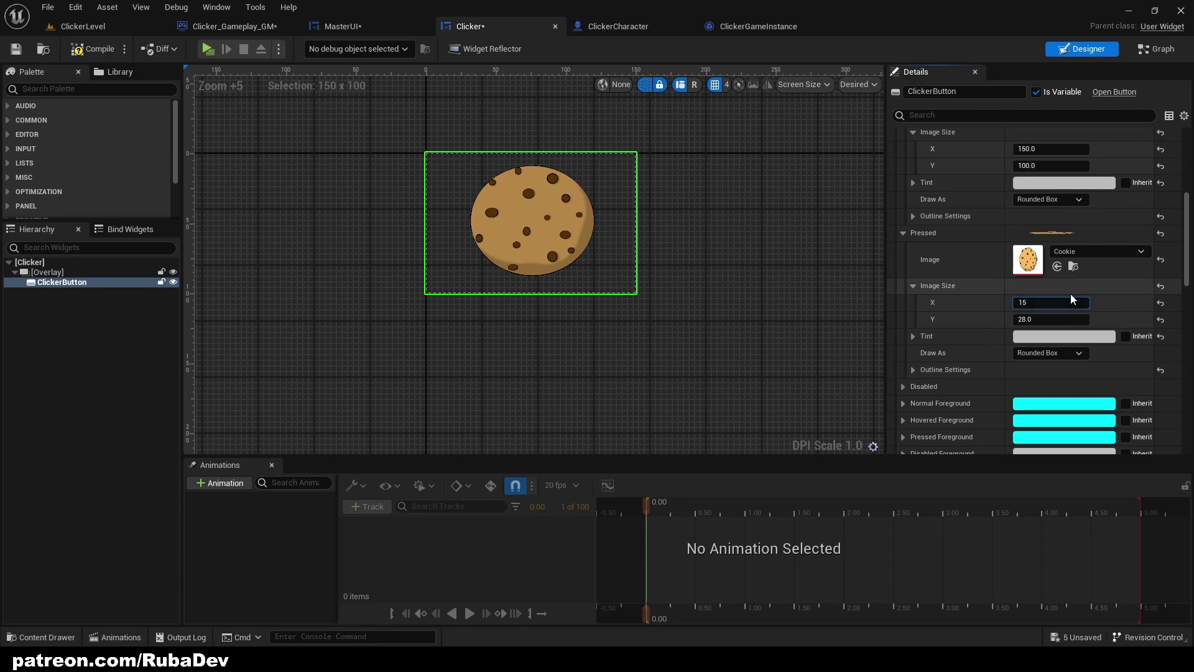
key("BackSpace")
key("BackSpace")
type("100")
key("Tab")
type("50")
key("Return")
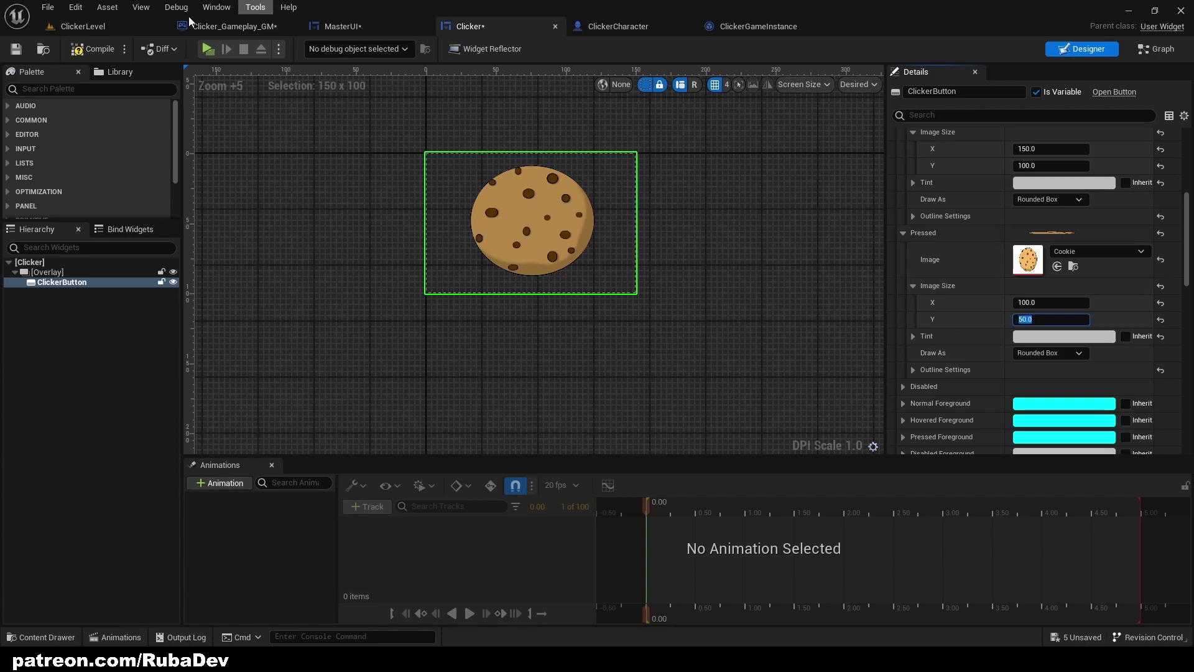
In MasterUI, reset the Clicker slot's Size X and Size Y to default
left_click(342, 26)
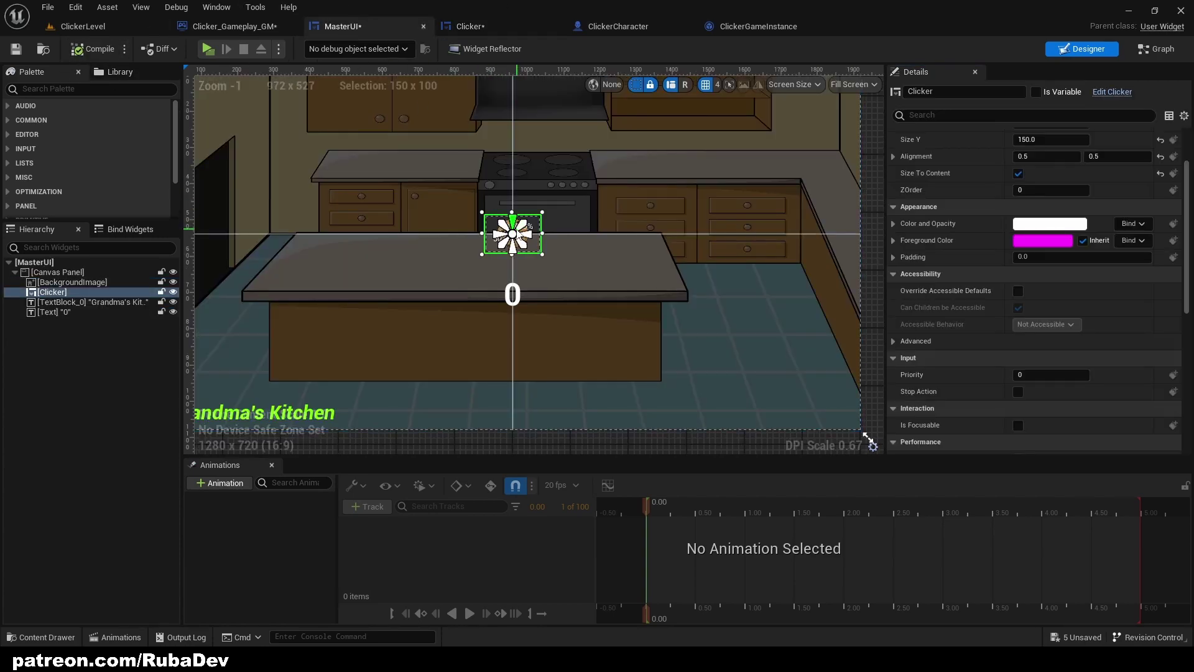
scroll(1023, 248, "up", 3)
left_click(1019, 252)
left_click(1018, 253)
left_click_drag(1051, 203, 1095, 205)
left_click(1160, 202)
left_click(1161, 219)
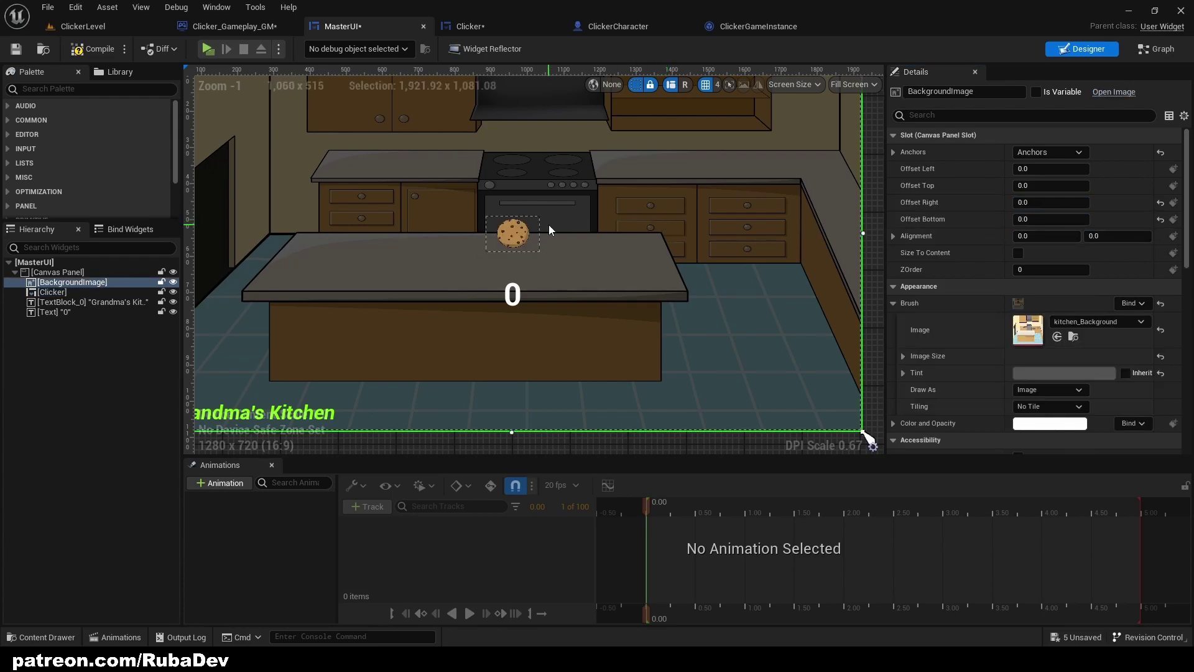
scroll(529, 230, "up", 3)
right_click_drag(526, 261, 636, 258)
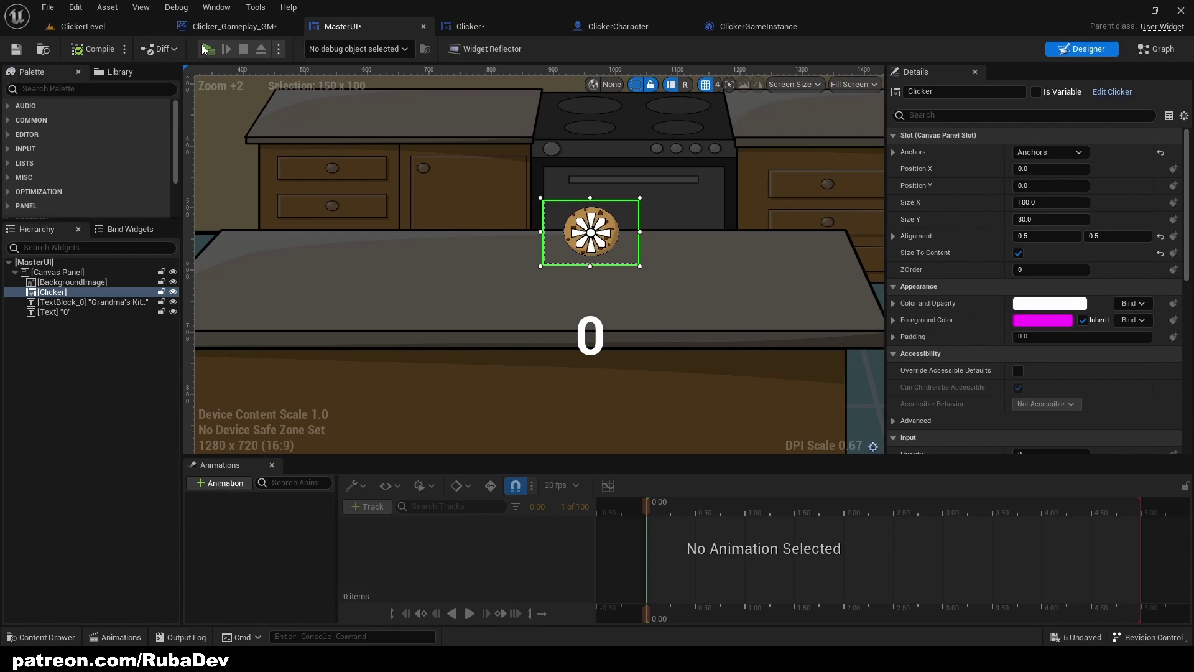
Playtest, clicking the cookie until the counter reaches 20, then close the preview and return to Clicker
left_click(208, 49)
left_click(595, 327)
left_click(595, 327)
left_click(594, 326)
left_click(595, 327)
left_click(595, 329)
left_click(596, 330)
left_click(597, 332)
left_click(598, 332)
left_click(598, 333)
left_click(598, 333)
double_click(598, 333)
double_click(599, 333)
double_click(599, 333)
double_click(600, 333)
left_click(600, 334)
left_click(600, 334)
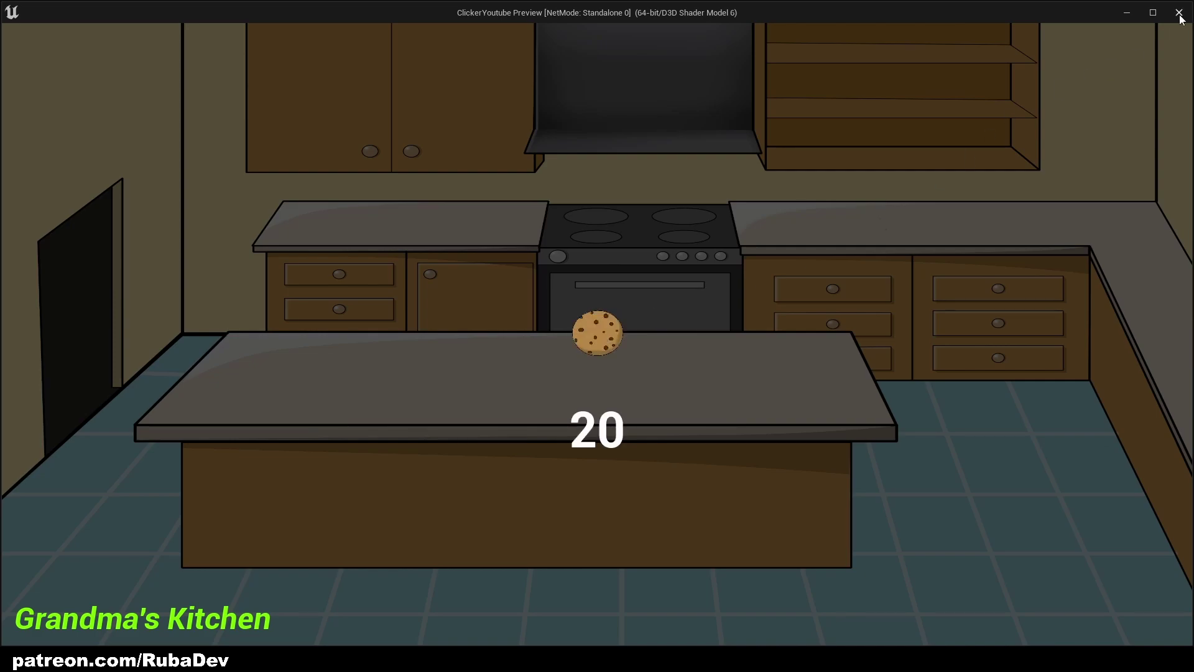
left_click(1179, 13)
left_click(487, 23)
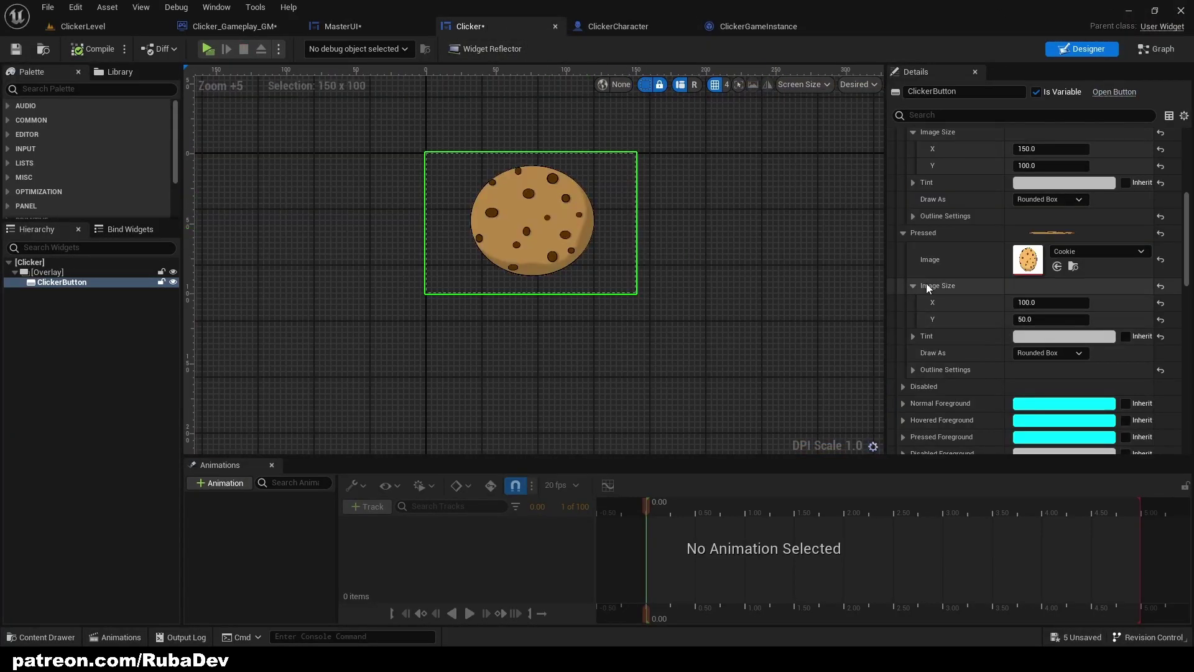
Set the cookie's normal image height to 120 and edit the hovered image height
left_click(1039, 166)
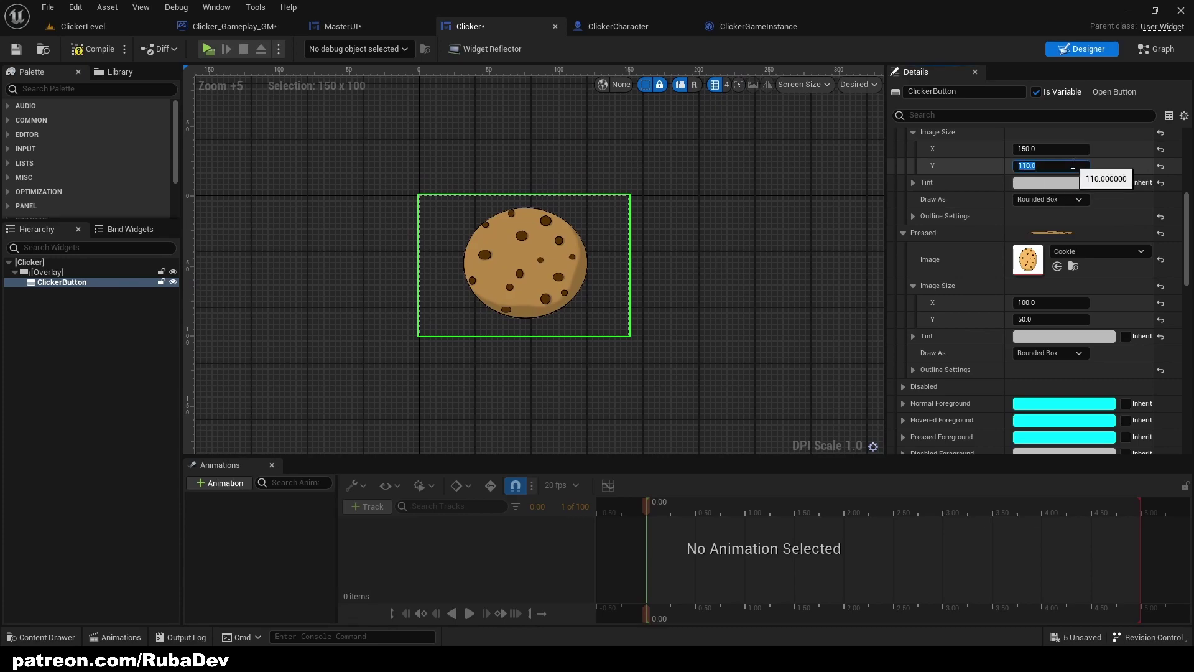
scroll(1127, 152, "up", 5)
left_click(1041, 172)
type("120")
key("Return")
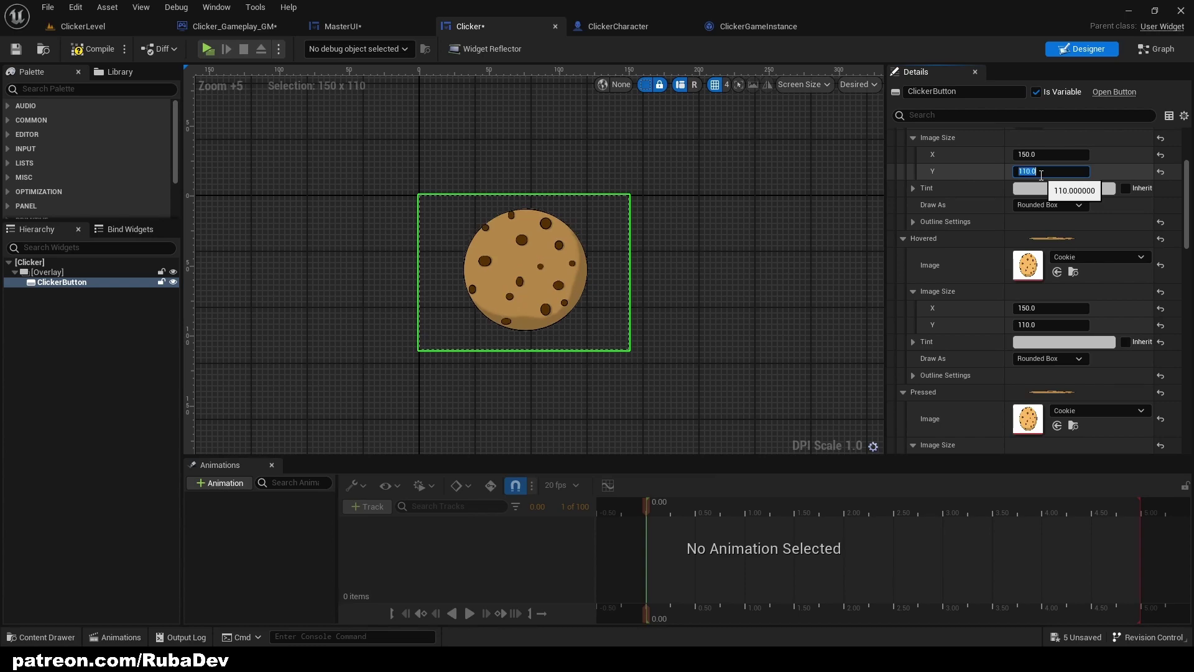
type("120")
key("Return")
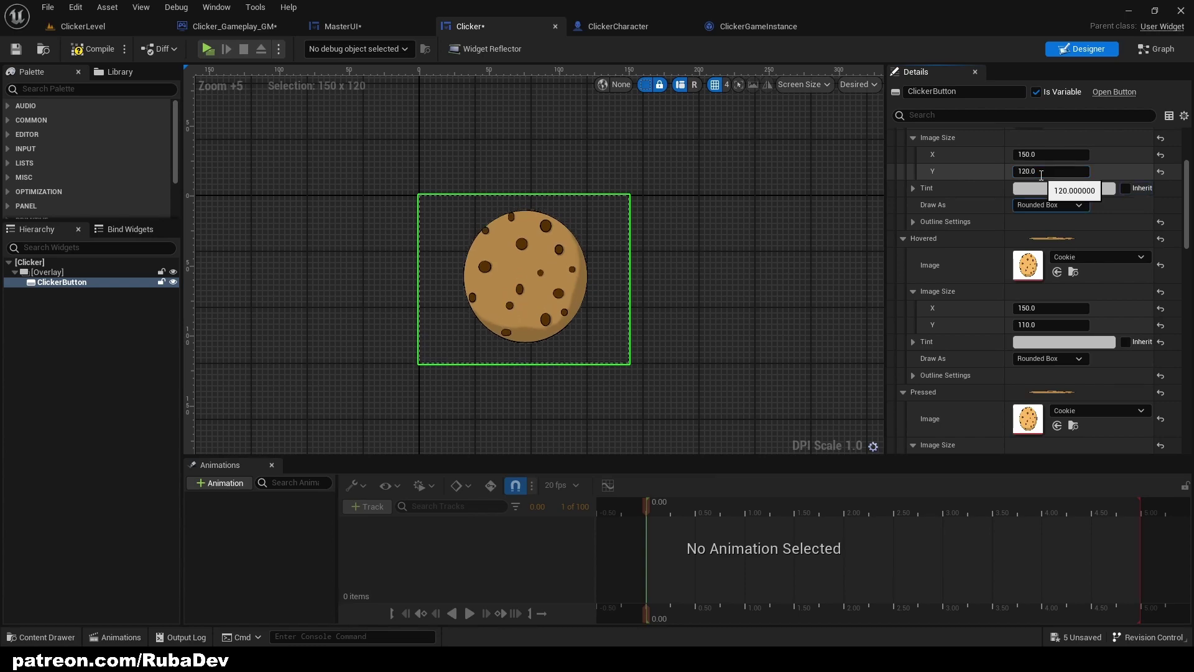
left_click(1062, 324)
type("12")
Set the cookie's pressed image size to 140 × 110
scroll(1098, 311, "down", 2)
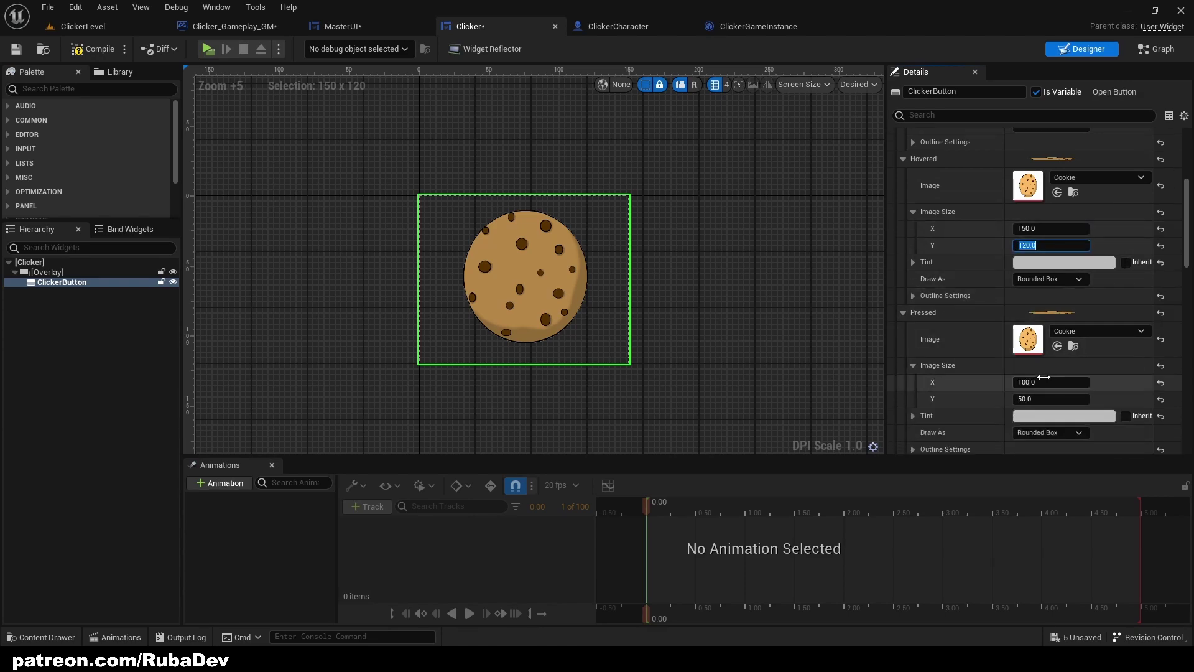
left_click(1058, 382)
type("140")
key("Tab")
key("Tab")
left_click(1058, 398)
type("110")
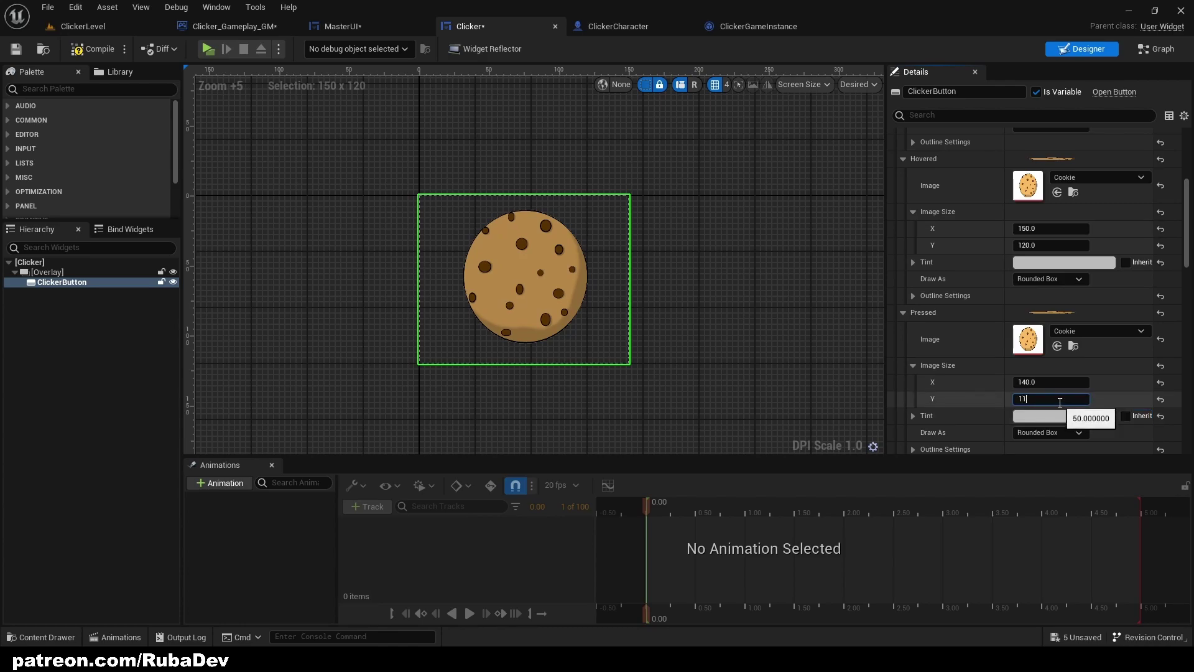
key("Return")
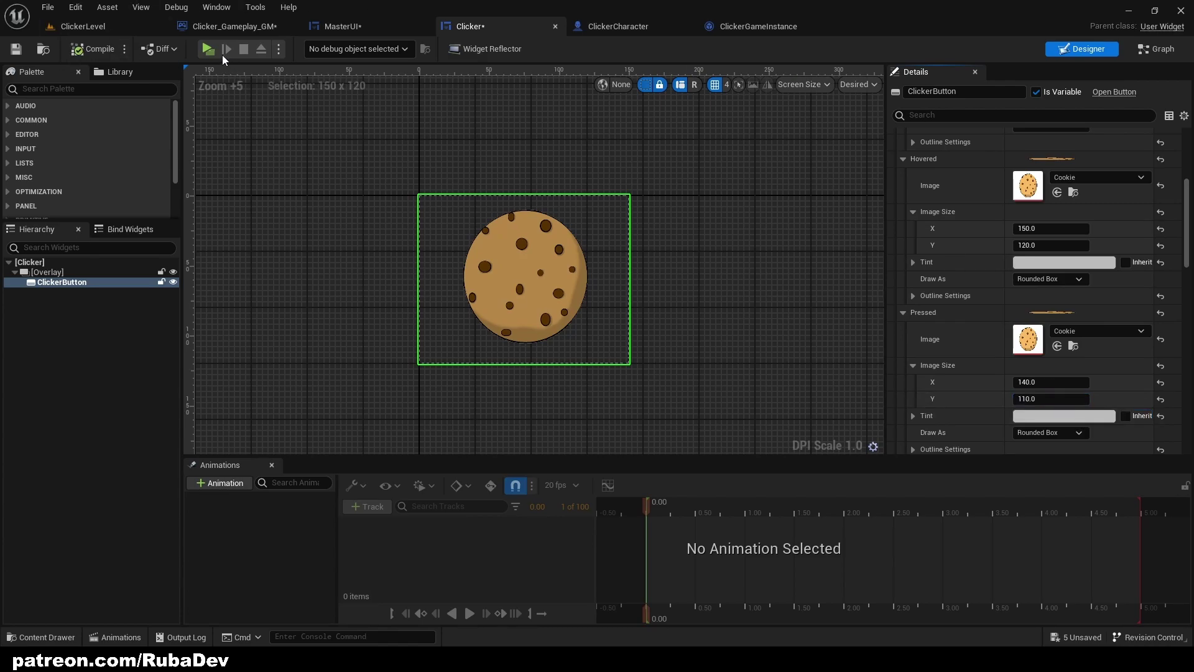
Playtest the game, clicking the cookie repeatedly until the counter reaches 11
left_click(211, 50)
left_click(595, 321)
triple_click(595, 329)
double_click(595, 337)
triple_click(595, 340)
double_click(594, 337)
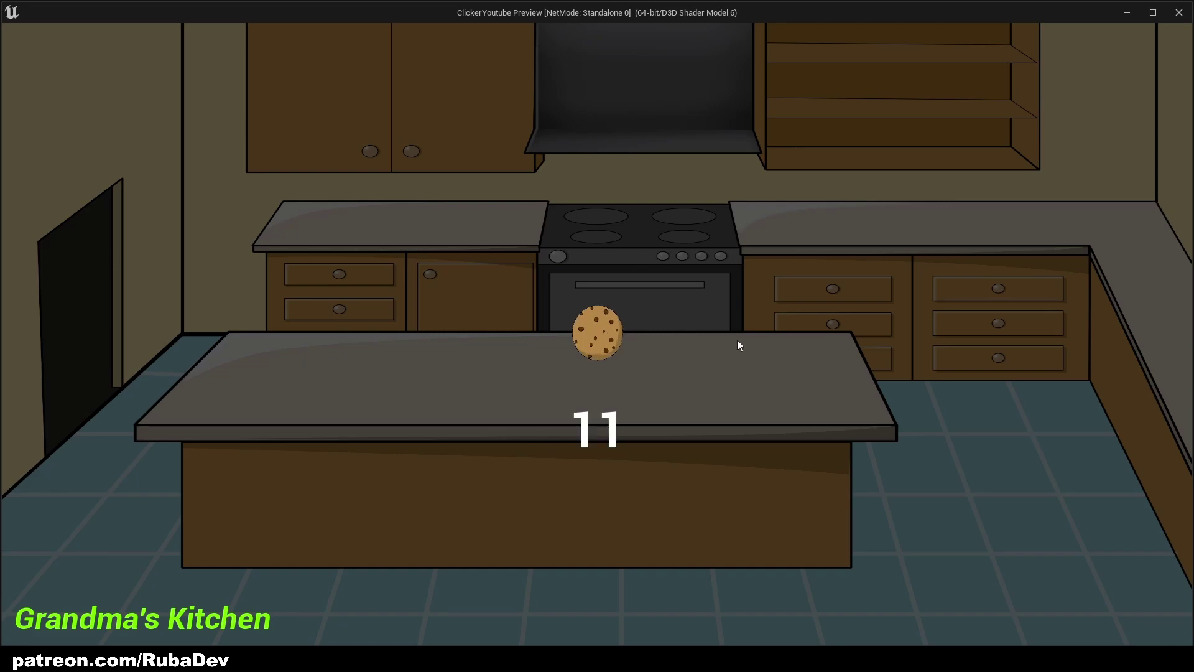
double_click(615, 348)
Close the playtest and set the cookie's normal image height to 110
left_click(1178, 14)
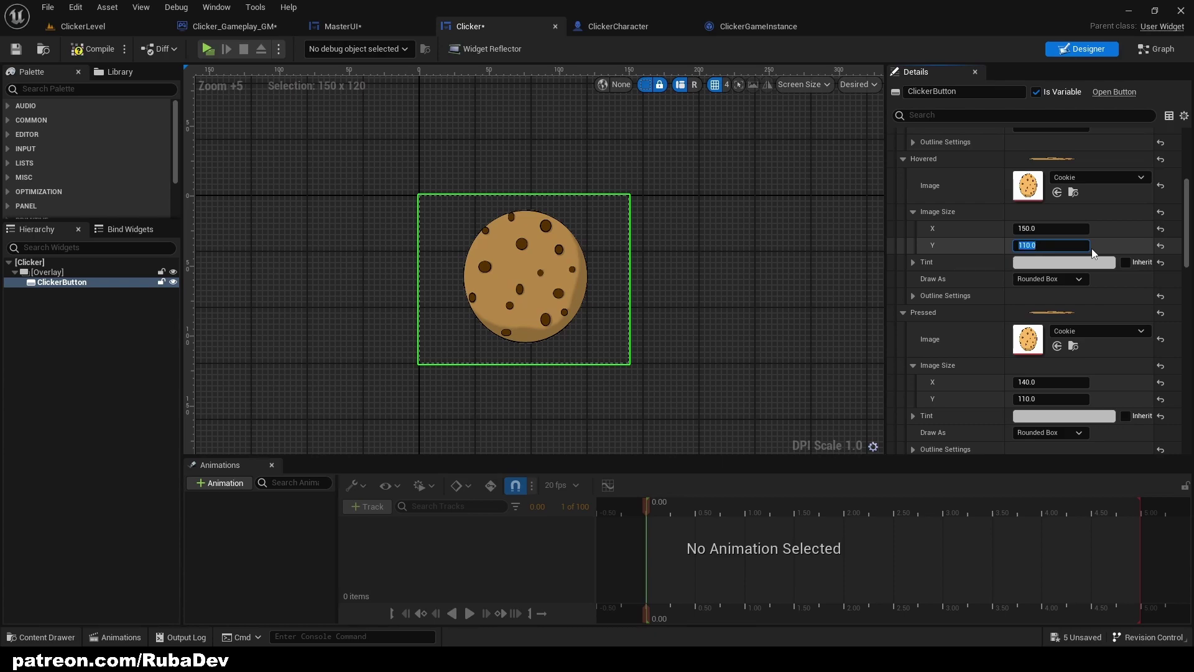
scroll(1087, 338, "up", 2)
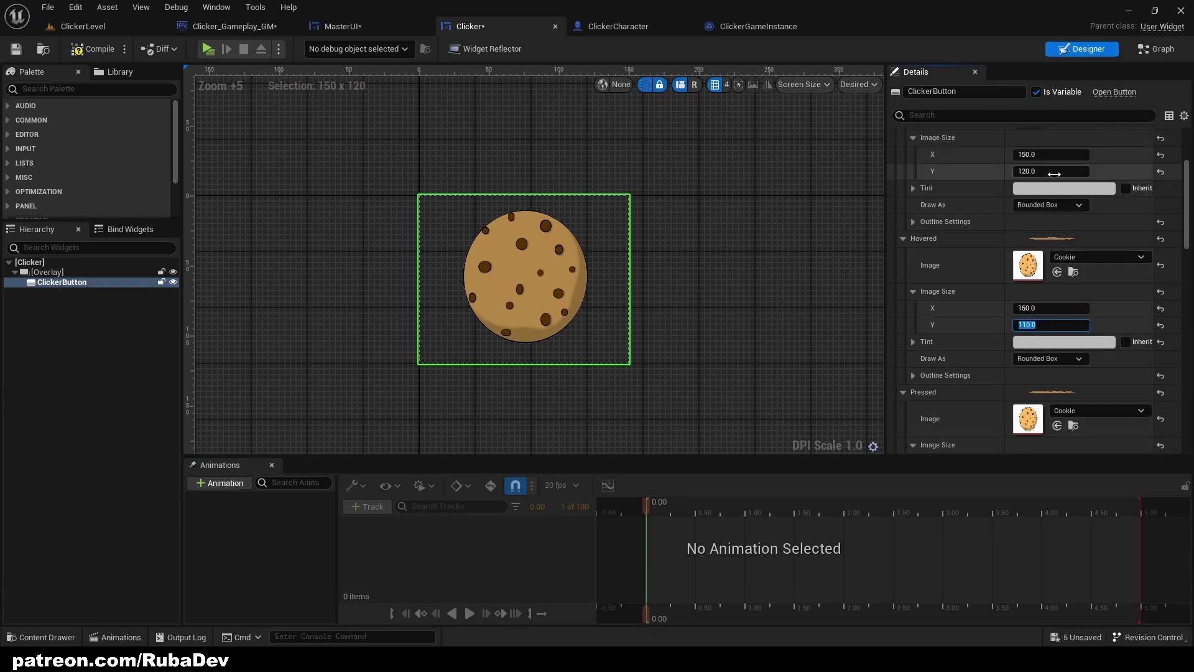
left_click(1042, 171)
type("10")
key("Return")
type("110")
key("Return")
Set the cookie's pressed image size to 140 × 100
scroll(1042, 172, "down", 2)
left_click(1044, 382)
type("140")
key("Tab")
type("10")
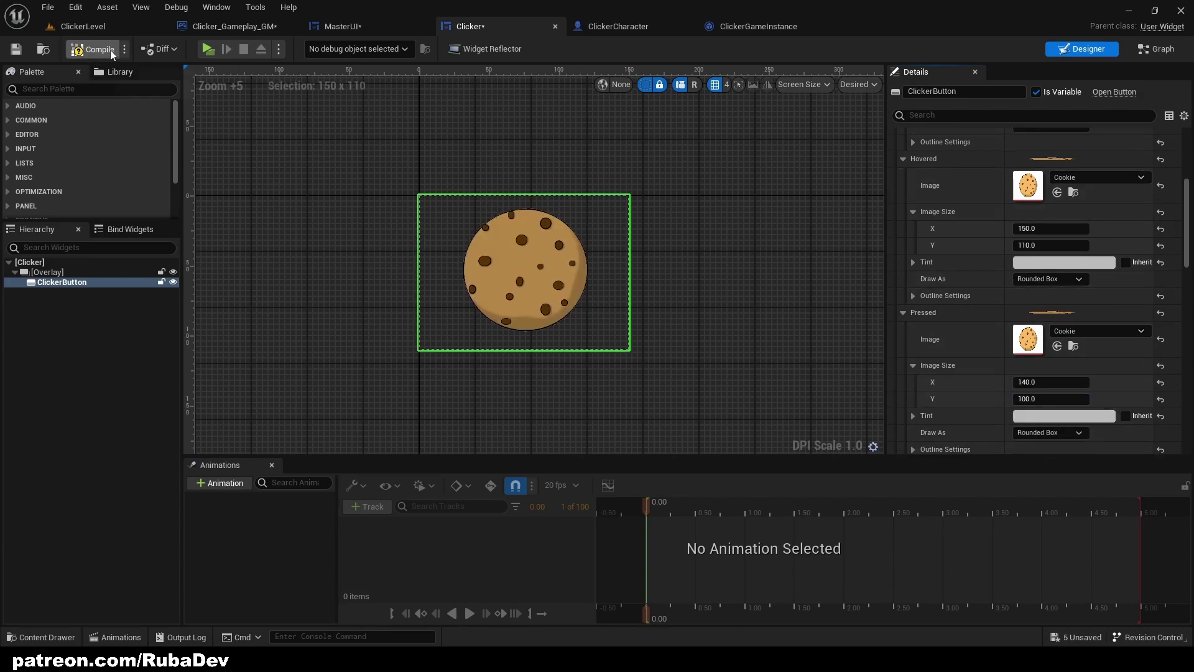
Playtest again, clicking the cookie until the counter reaches 28
left_click(208, 48)
left_click(582, 326)
left_click(584, 326)
left_click(583, 326)
left_click(583, 324)
left_click(582, 328)
left_click(579, 326)
left_click(606, 337)
left_click(605, 334)
left_click(604, 329)
left_click(604, 328)
left_click(603, 325)
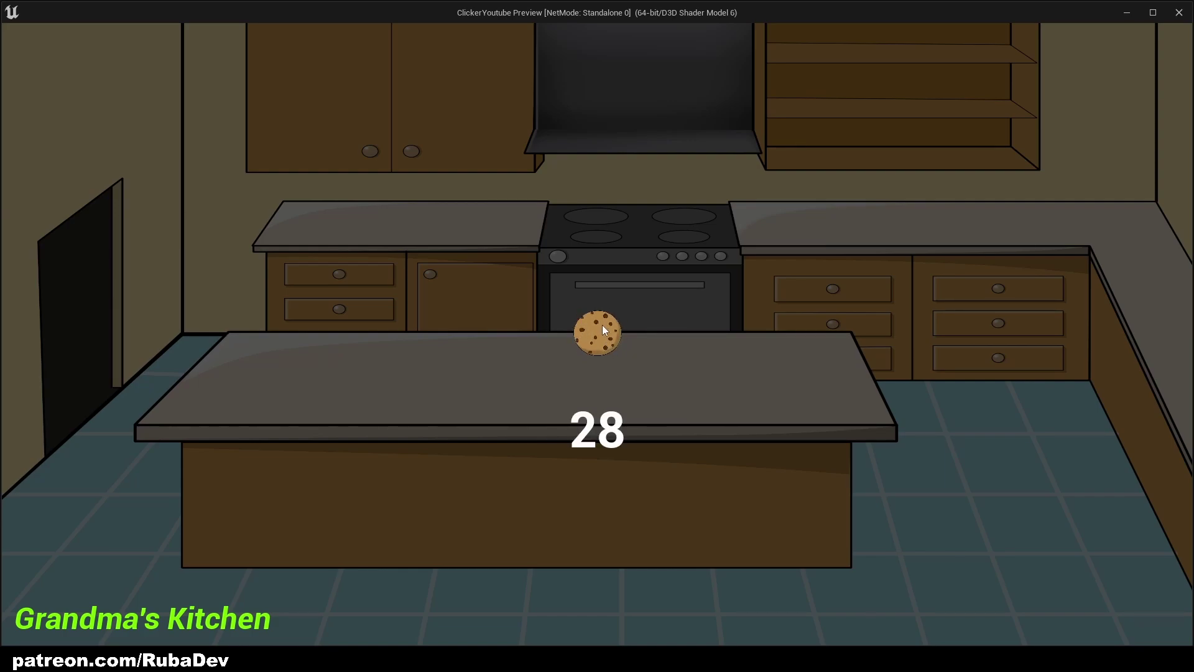
In the MasterUI layout, drag the cookie button up onto the stove
left_click(1177, 12)
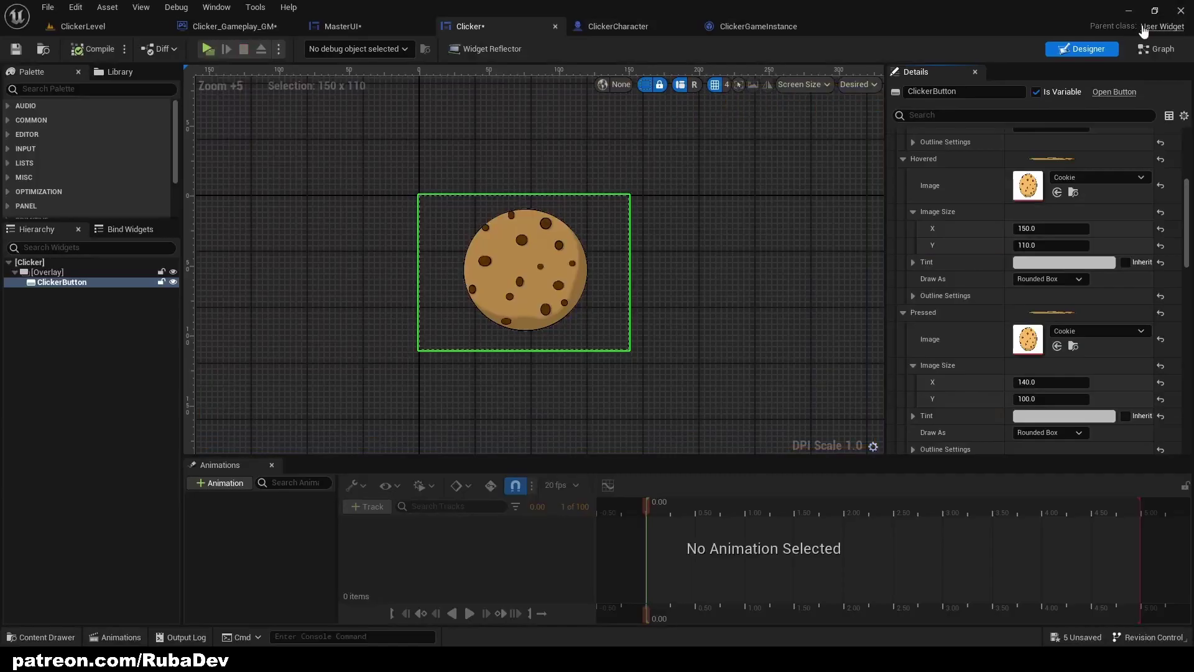
left_click(320, 29)
scroll(602, 184, "down", 4)
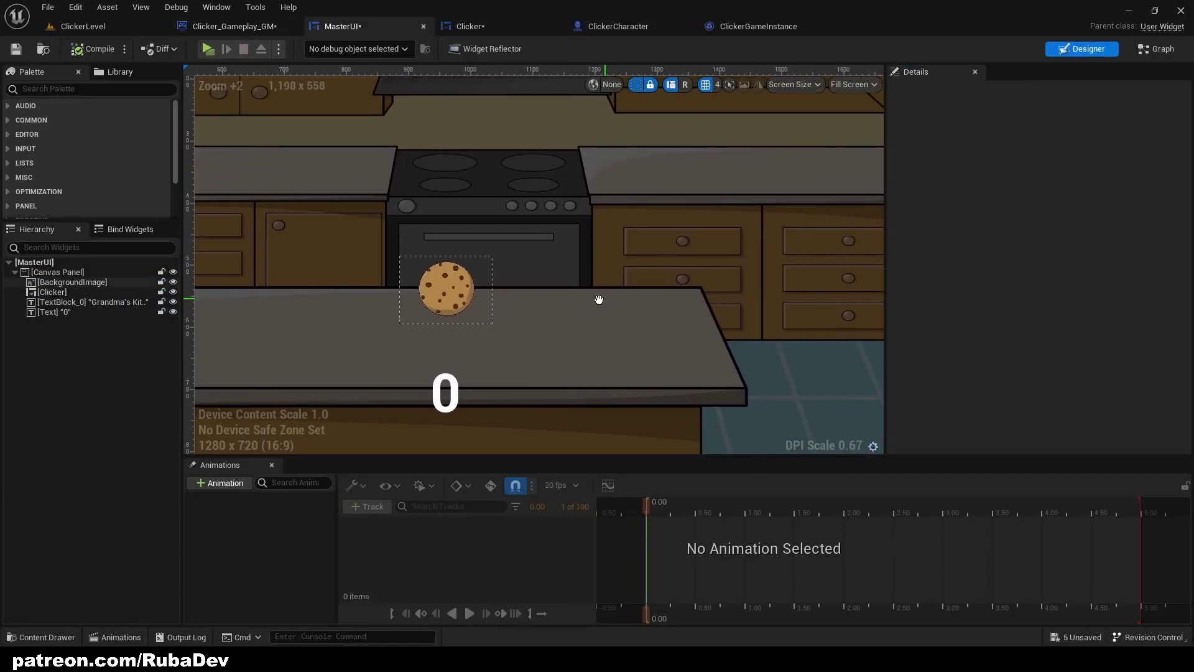
scroll(506, 226, "up", 1)
scroll(554, 281, "up", 3)
left_click(581, 288)
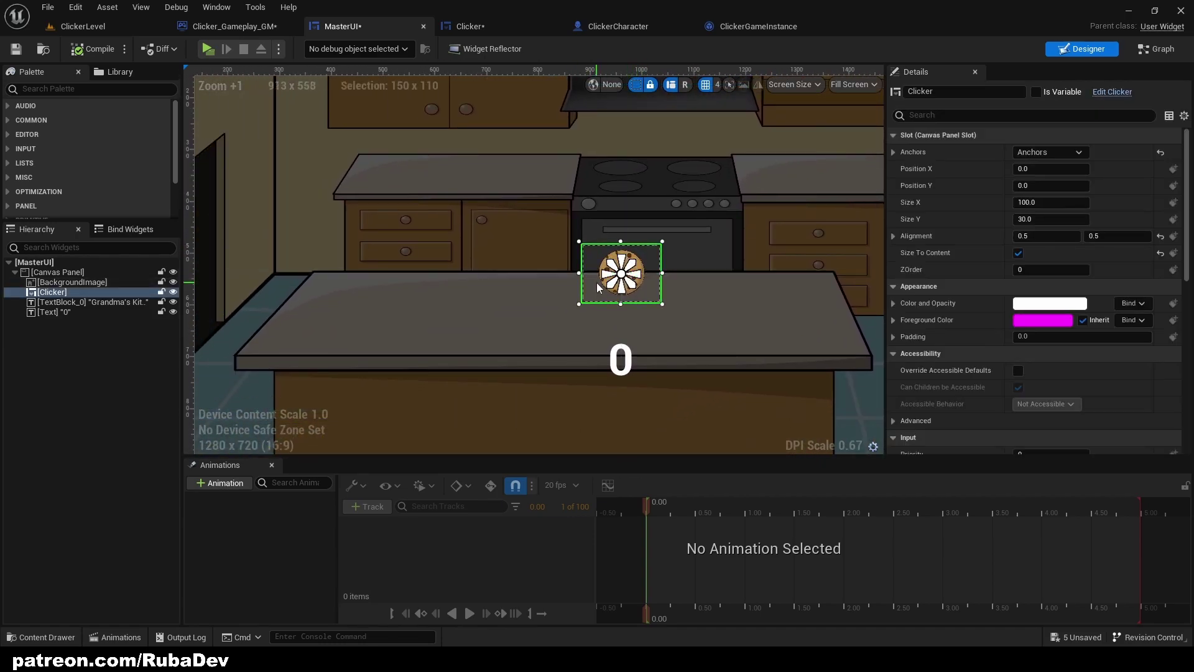
left_click_drag(598, 283, 638, 171)
Place the counter on the oven below the cookie and settle the cookie on the stovetop
left_click_drag(624, 353, 660, 226)
scroll(725, 268, "down", 1)
scroll(725, 268, "down", 1)
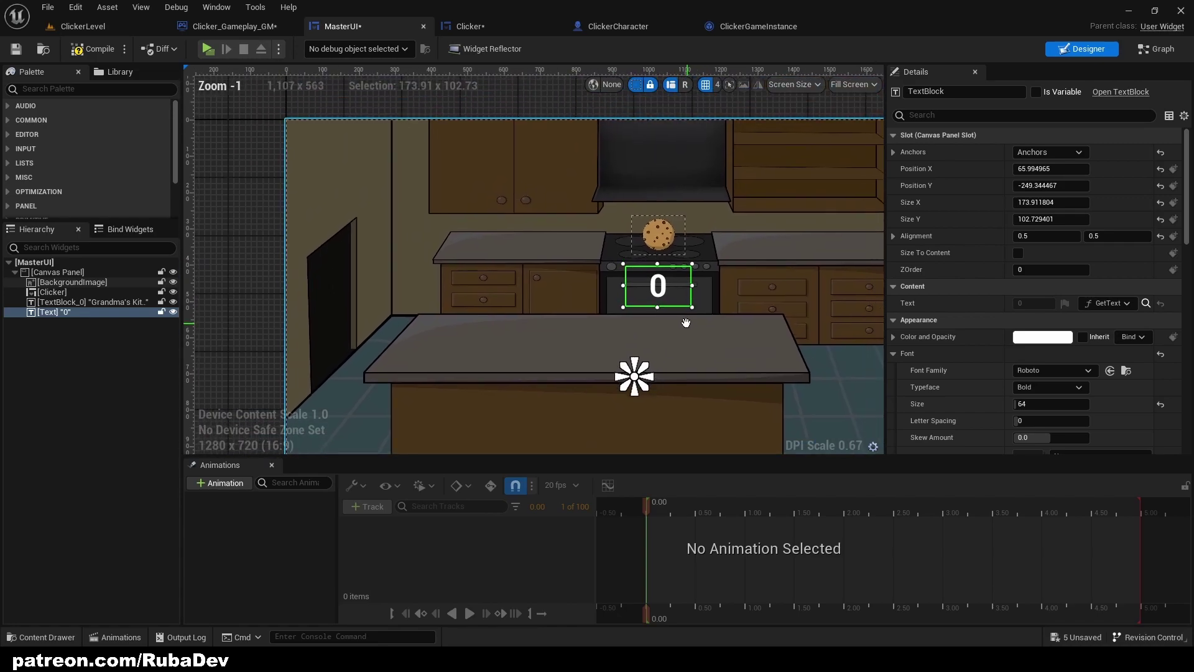
left_click_drag(643, 291, 645, 286)
left_click(645, 235)
left_click_drag(645, 235, 645, 235)
Playtest the layout, clicking the cookie until the counter reaches 41
left_click(209, 49)
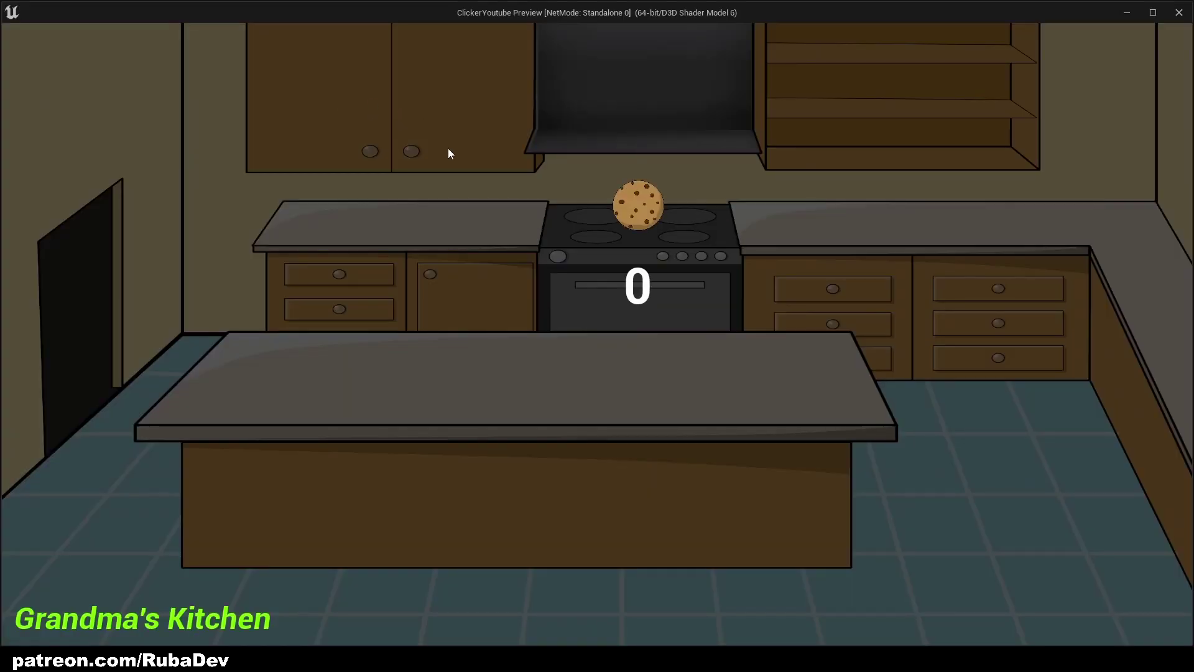
triple_click(623, 208)
triple_click(624, 208)
double_click(626, 208)
double_click(627, 208)
double_click(640, 208)
double_click(639, 210)
double_click(638, 215)
double_click(640, 213)
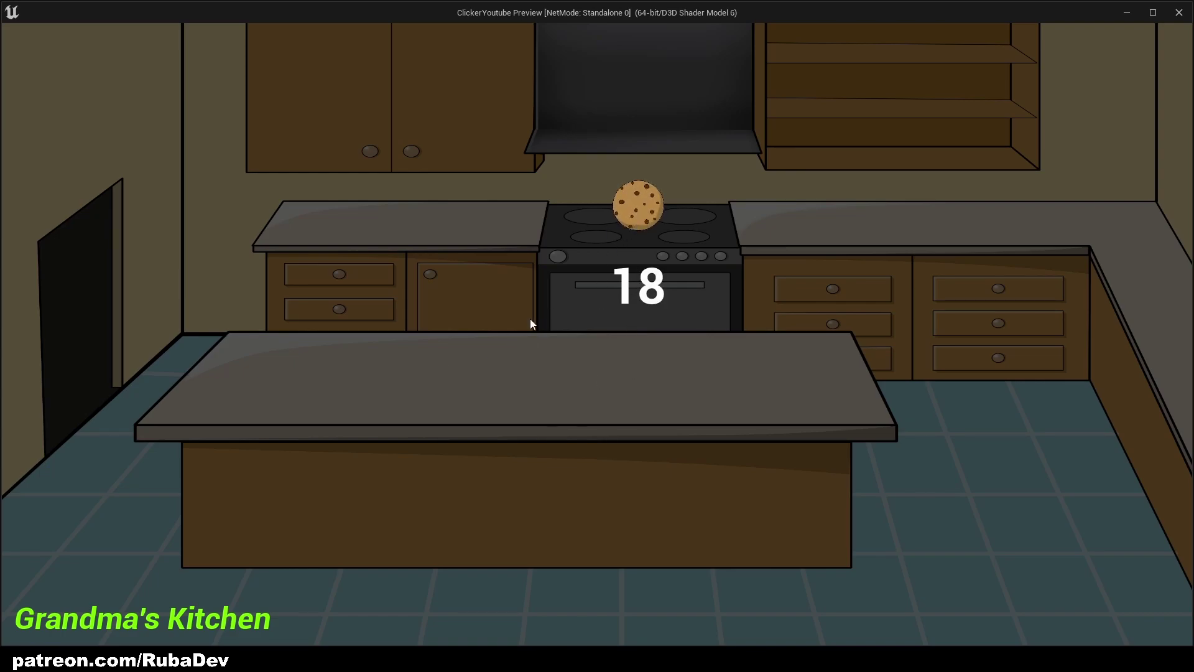
double_click(644, 202)
double_click(642, 210)
double_click(641, 214)
triple_click(641, 214)
double_click(641, 215)
double_click(642, 215)
double_click(642, 215)
triple_click(642, 214)
double_click(642, 214)
double_click(641, 215)
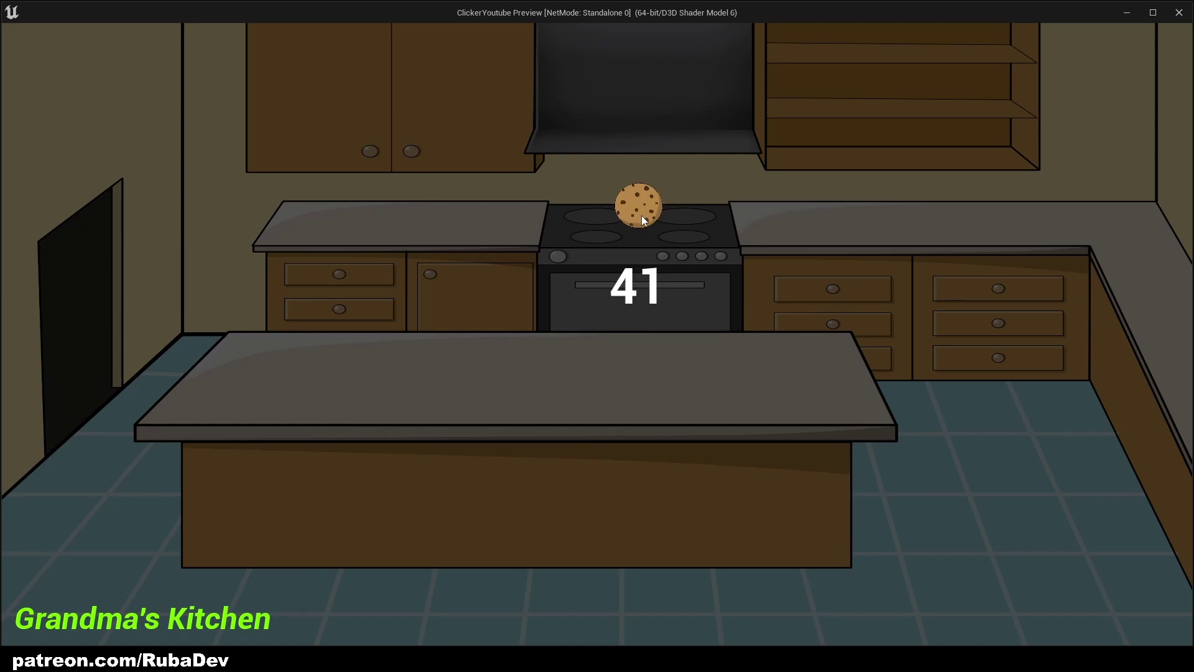
triple_click(642, 214)
double_click(641, 214)
double_click(642, 214)
Move the counter onto the range hood, compile, and briefly test the cookie
left_click(1181, 12)
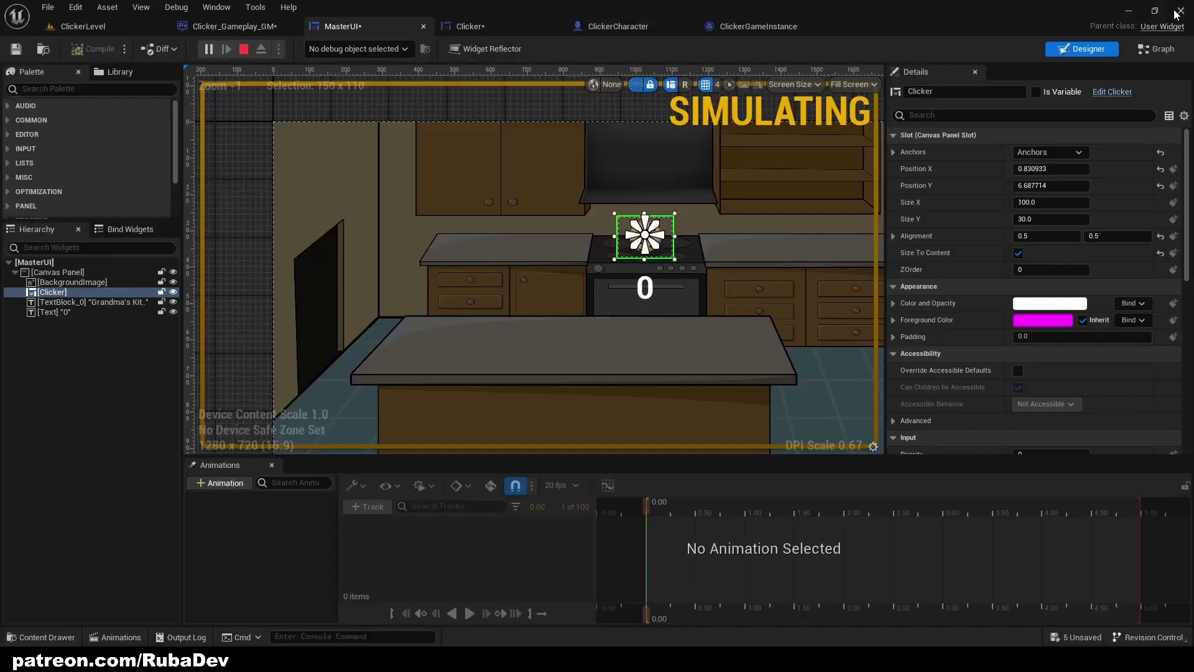
left_click_drag(657, 297, 651, 160)
left_click(112, 52)
left_click(208, 48)
left_click(640, 204)
left_click(641, 204)
left_click(640, 204)
left_click(641, 204)
left_click(641, 204)
left_click(640, 204)
key("Escape")
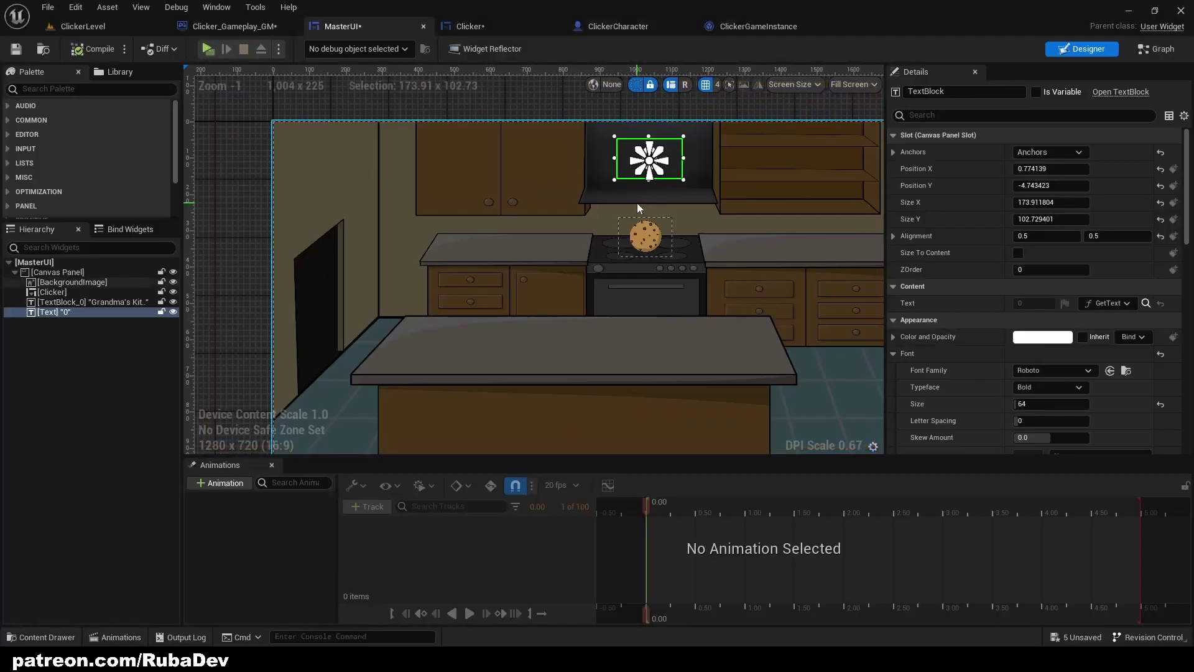
Re-anchor the cookie button and set its Position X and Y to 0
left_click_drag(656, 249, 649, 234)
left_click(1067, 170)
type("0")
key("Tab")
type("0")
key("Return")
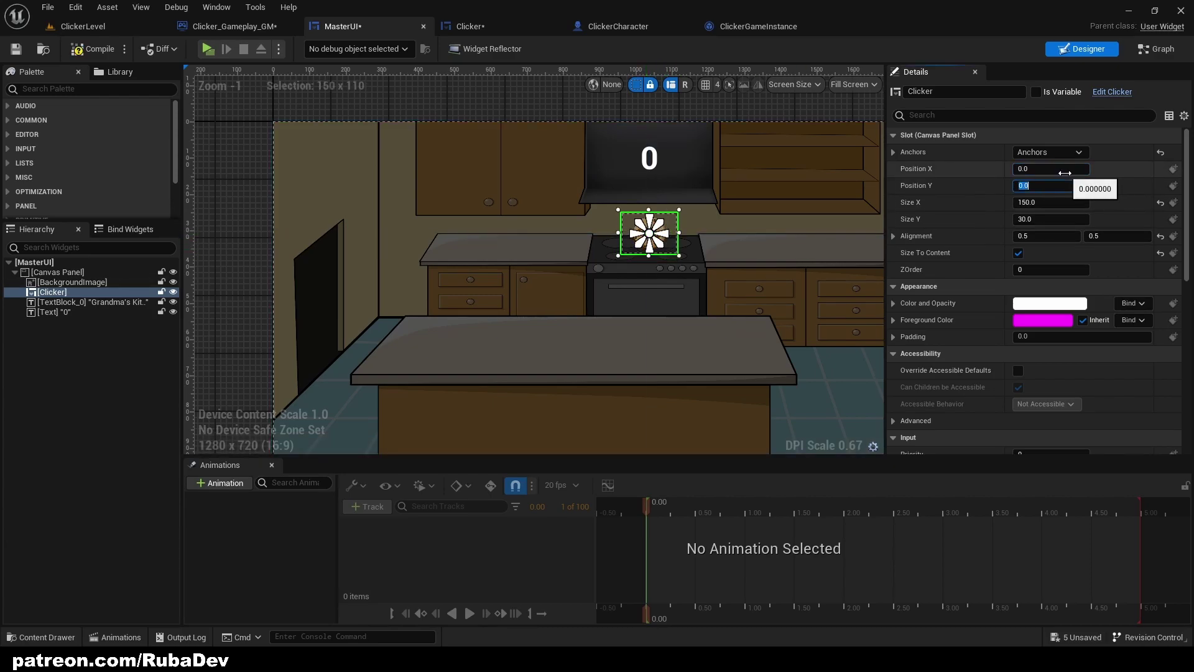
left_click(764, 266)
scroll(764, 266, "up", 2)
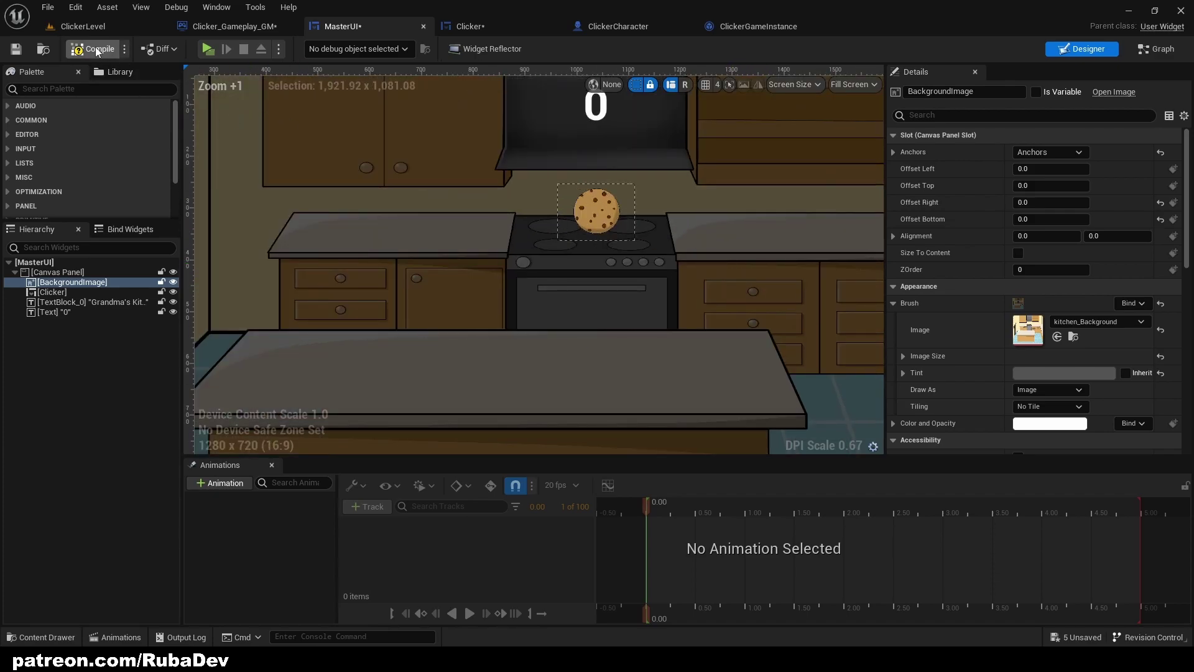
Playtest again, clicking the cookie until the counter reaches 12
left_click(208, 49)
triple_click(643, 202)
triple_click(641, 202)
triple_click(637, 203)
triple_click(635, 204)
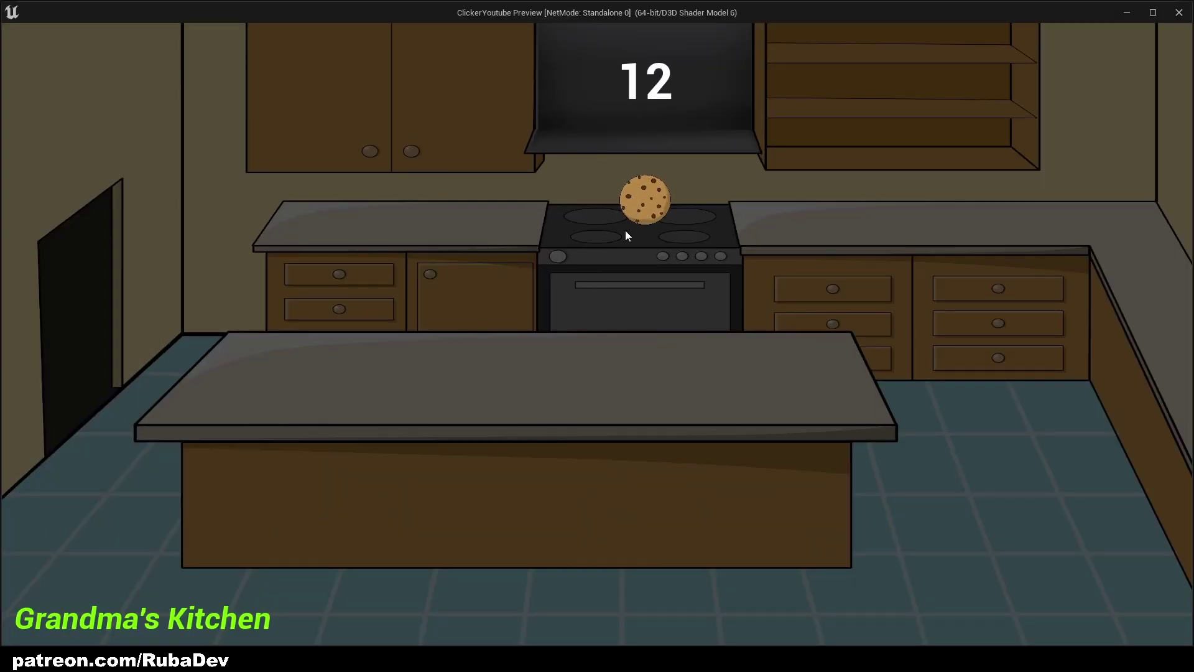
triple_click(646, 216)
Select the counter text on the hood and change its colour to yellow
key("Escape")
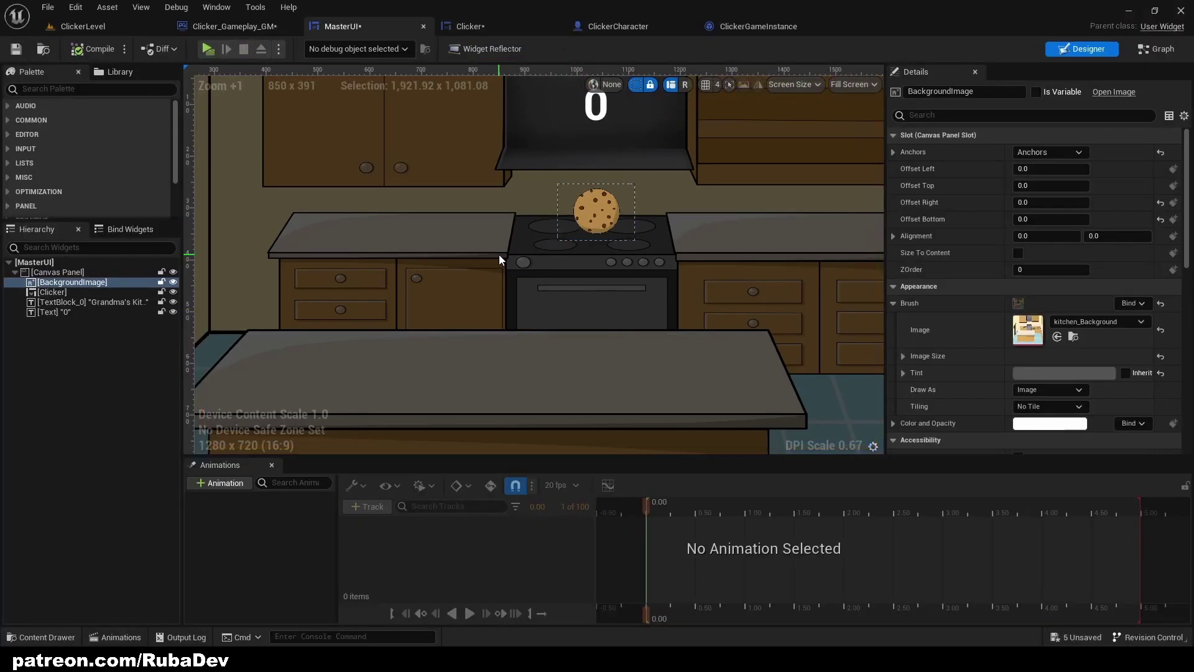
left_click(569, 251)
scroll(600, 265, "down", 2)
scroll(614, 295, "up", 3)
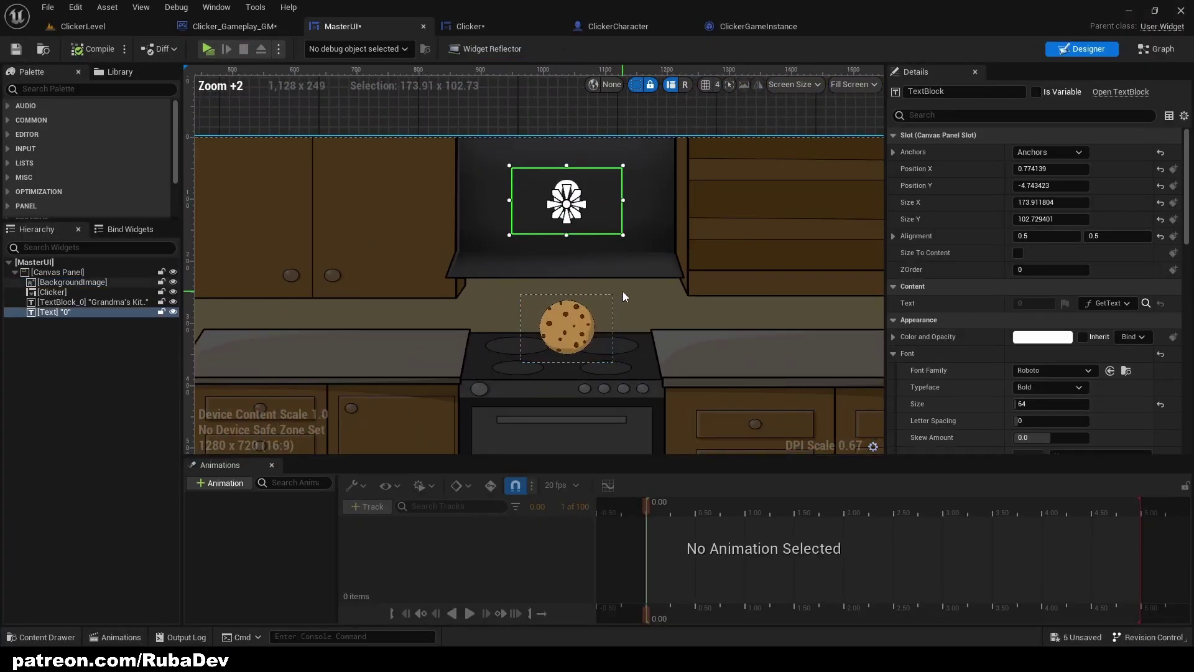
scroll(622, 281, "down", 3)
right_click_drag(638, 304, 669, 247)
scroll(1011, 344, "down", 1)
left_click(1033, 317)
left_click_drag(856, 420, 876, 464)
left_click(680, 182)
Darken the counter colour to a golden brown, confirm it, and start a playtest
left_click(627, 185)
left_click(631, 190)
left_click(631, 189)
left_click(1045, 317)
left_click(950, 444)
left_click_drag(951, 445, 890, 455)
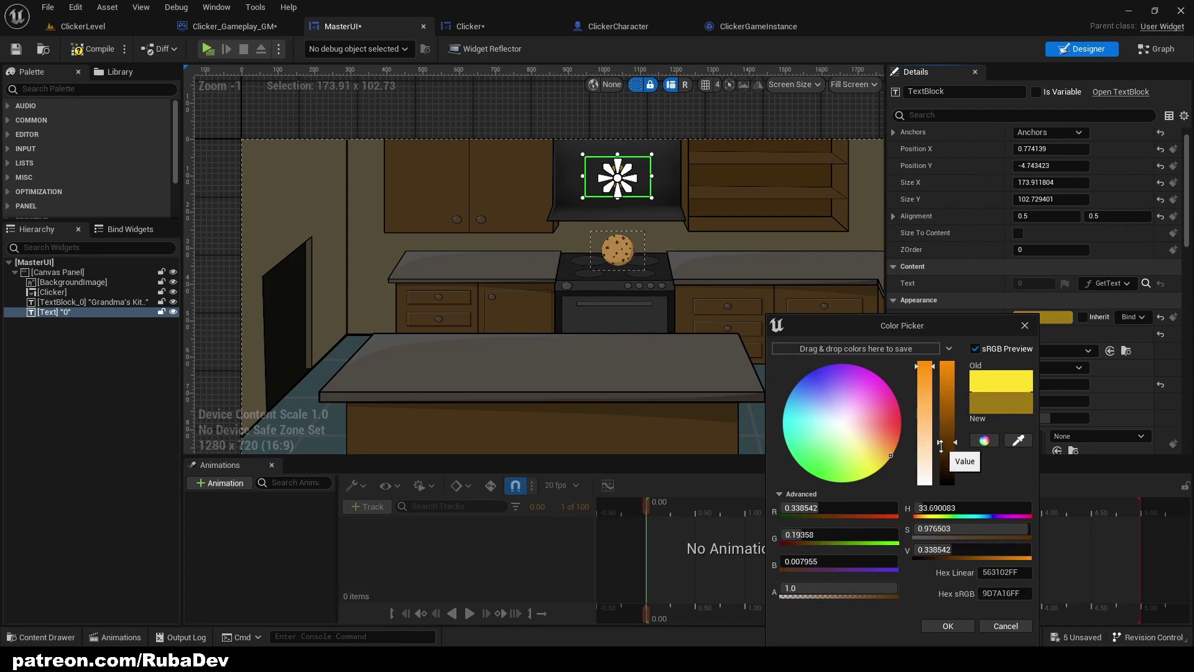
left_click(693, 245)
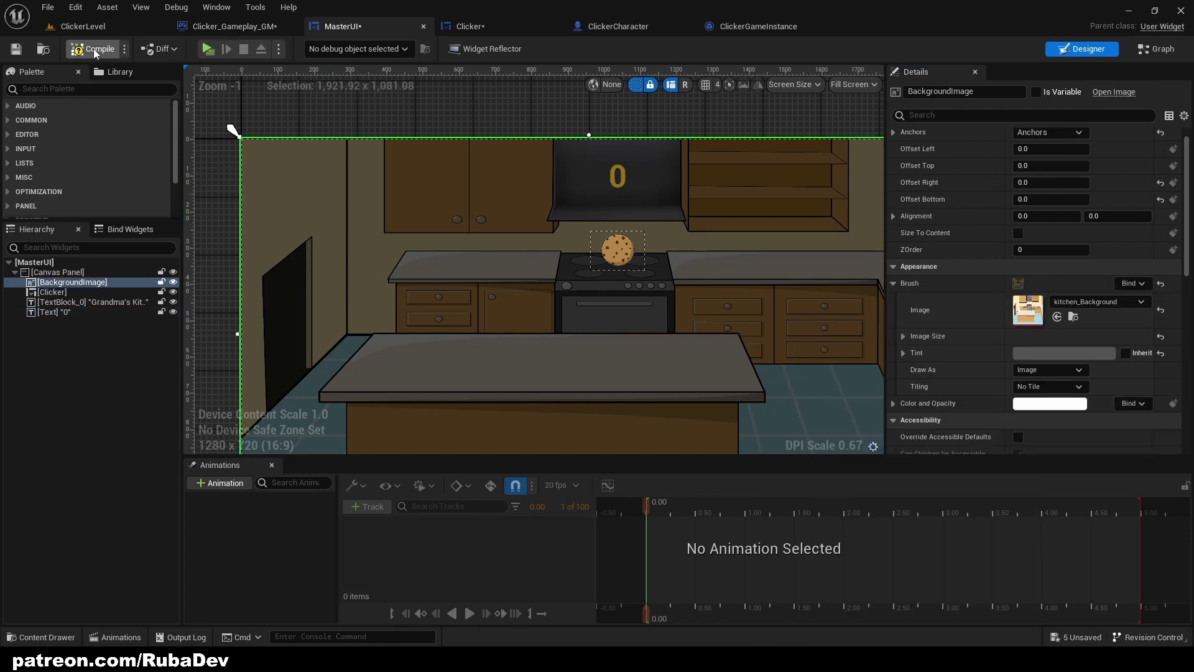
left_click(208, 48)
Click the cookie a few times in the running game, then close it
double_click(648, 211)
double_click(648, 211)
double_click(647, 211)
triple_click(647, 210)
left_click(633, 200)
left_click(1177, 12)
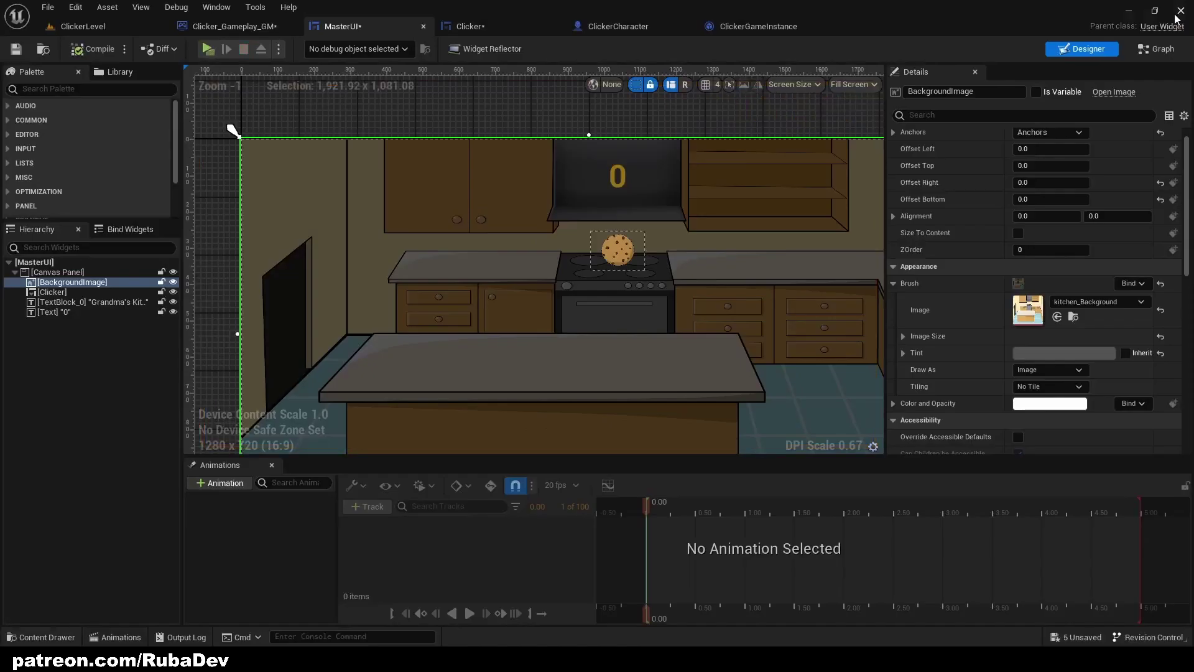
Pan the MasterUI layout to view the kitchen and the Grandma's Kitchen title
scroll(595, 295, "up", 3)
right_click_drag(571, 205, 563, 243)
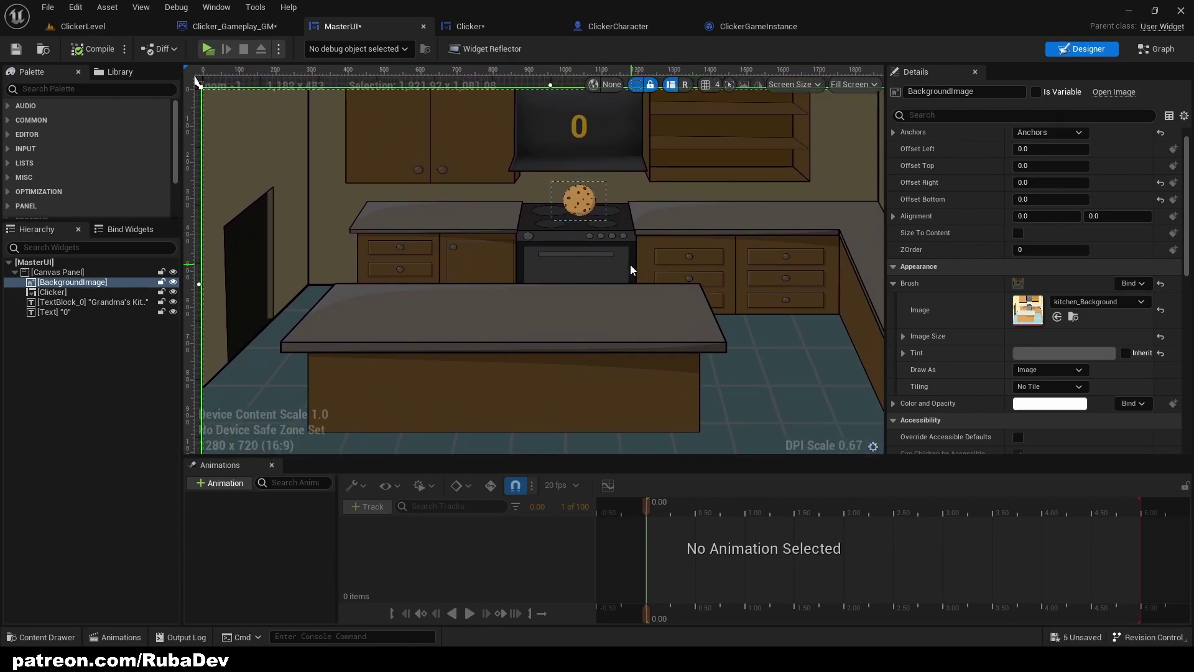
mouse_move(622, 259)
right_mouse_down()
mouse_move(627, 235)
mouse_move(581, 249)
mouse_move(604, 250)
mouse_move(606, 237)
mouse_move(594, 237)
mouse_move(600, 249)
right_mouse_up()
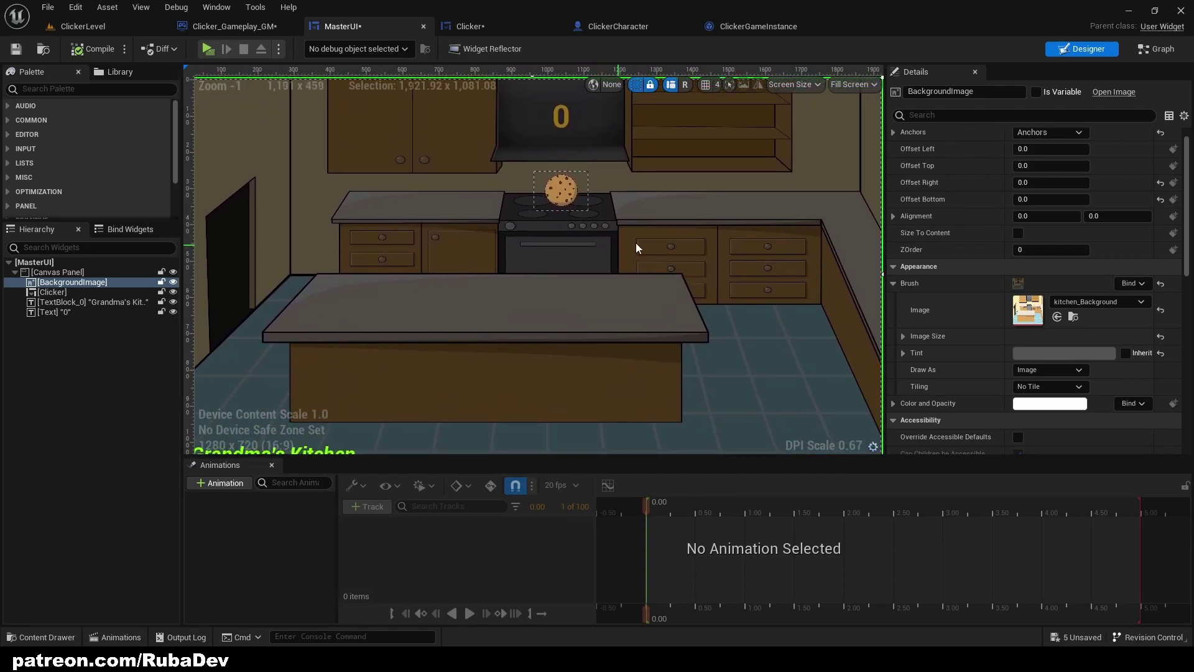